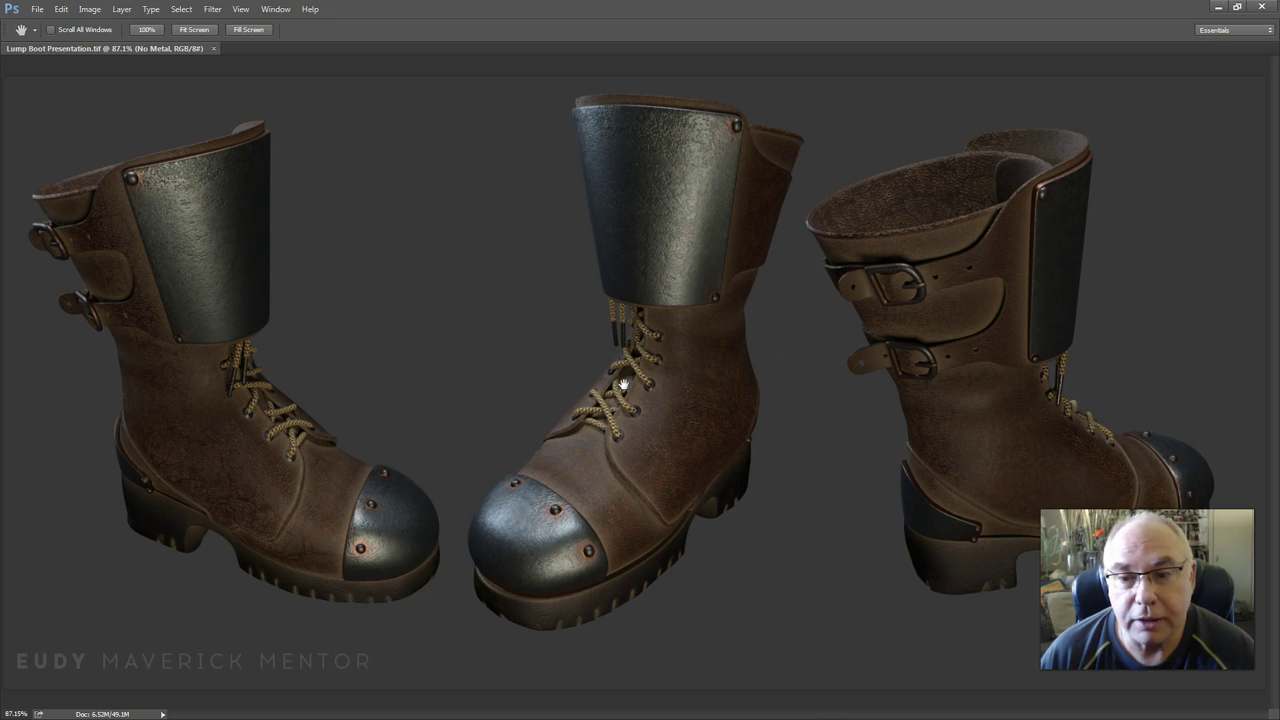
Switch from Photoshop to 3ds Max, examine the rendered boot frame, and close the frame viewer and the material editor.
{"action": "left_click", "coordinate": [1217, 8]}
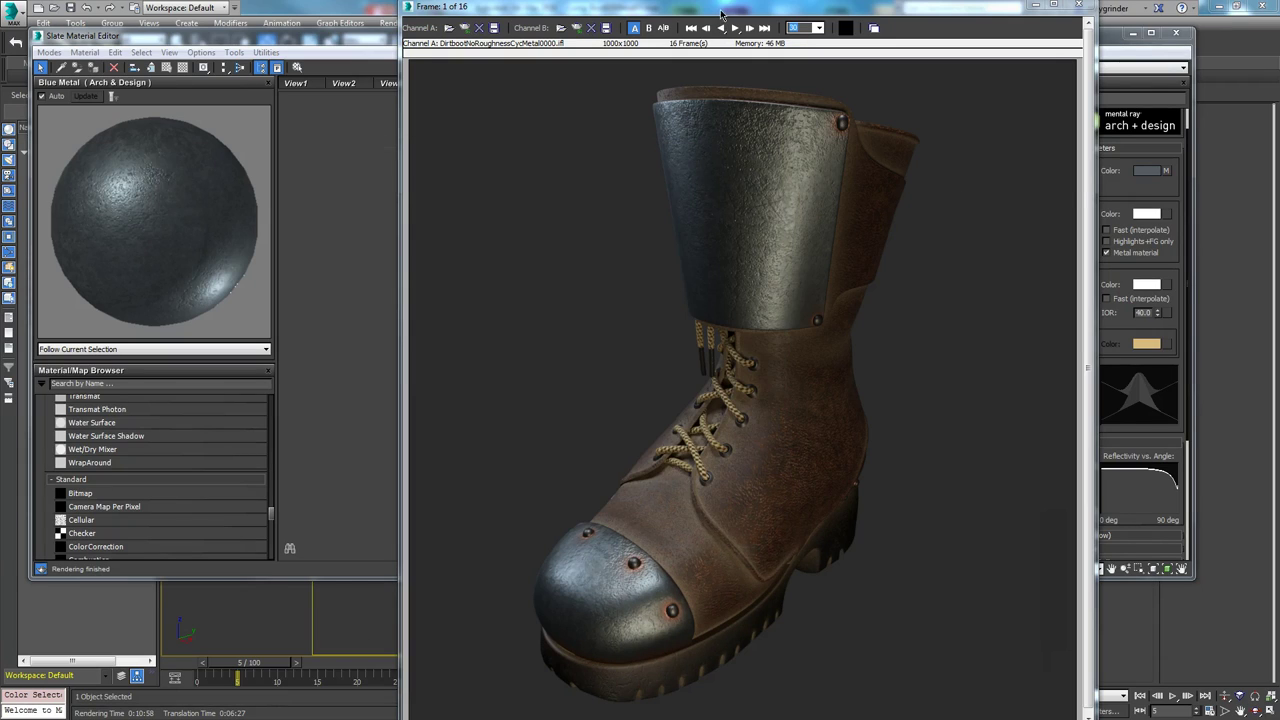
{"action": "left_click_drag", "start_coordinate": [722, 10], "coordinate": [671, 12]}
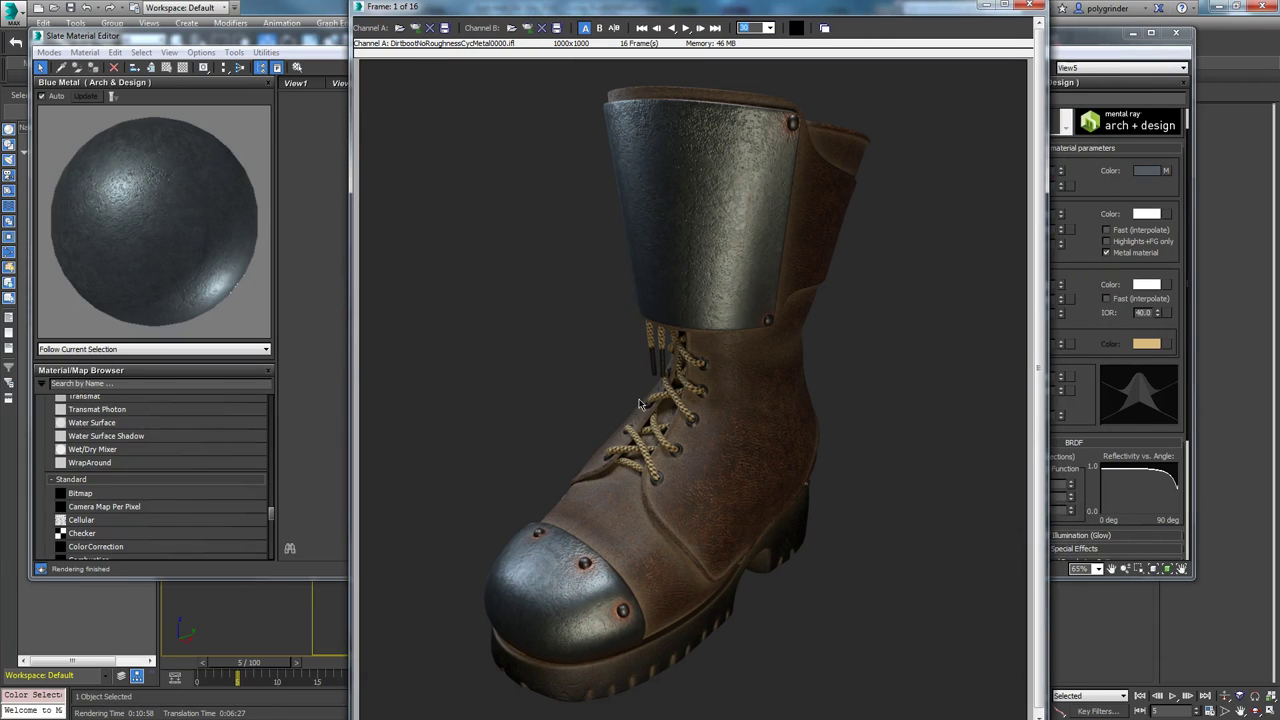
{"action": "left_click_drag", "start_coordinate": [640, 446], "coordinate": [330, 535]}
{"action": "left_click_drag", "start_coordinate": [646, 13], "coordinate": [641, 8]}
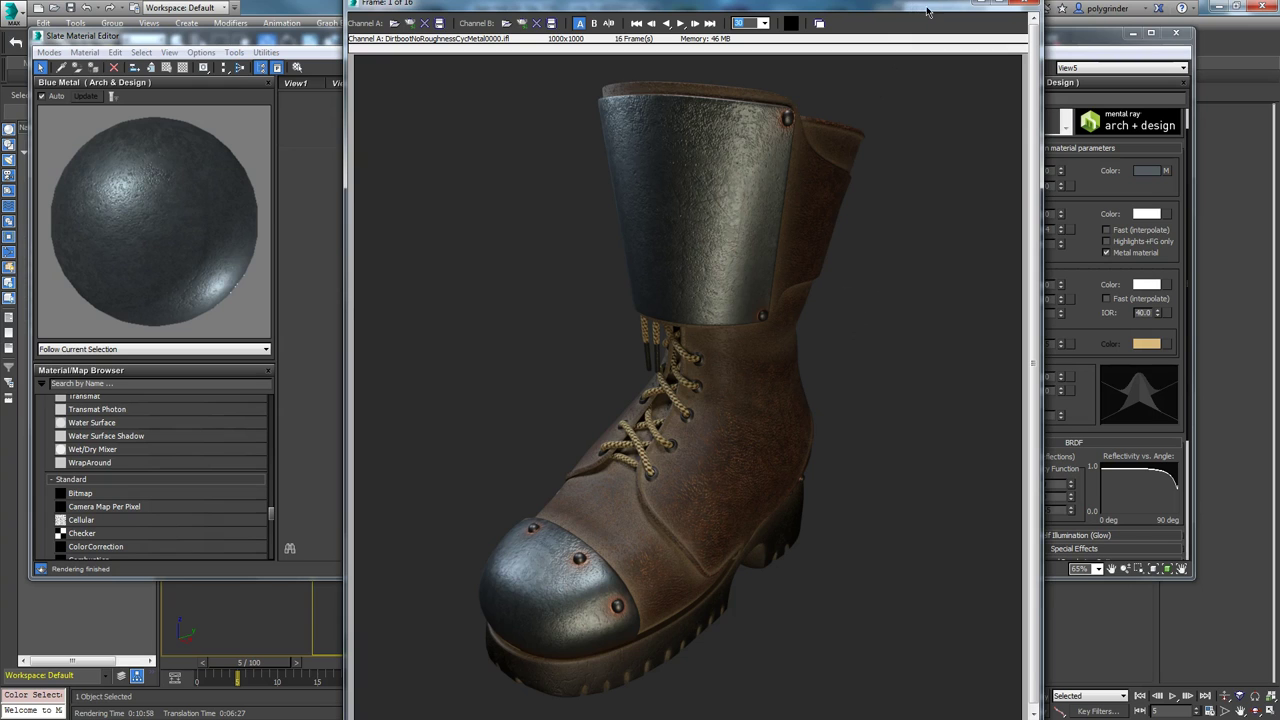
{"action": "left_click", "coordinate": [1022, 3]}
{"action": "key", "text": "m"}
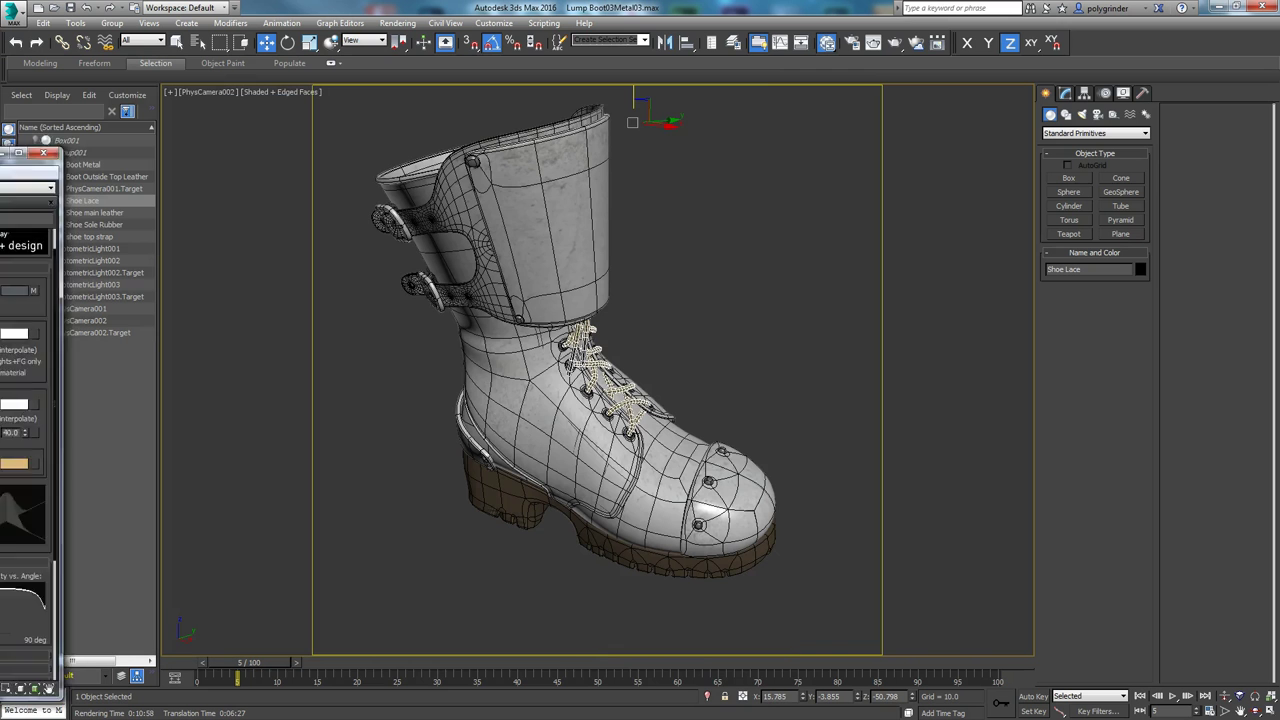
Select the Boot Metal object on the boot model and bring up the Slate Material Editor maximized.
{"action": "left_click", "coordinate": [666, 342]}
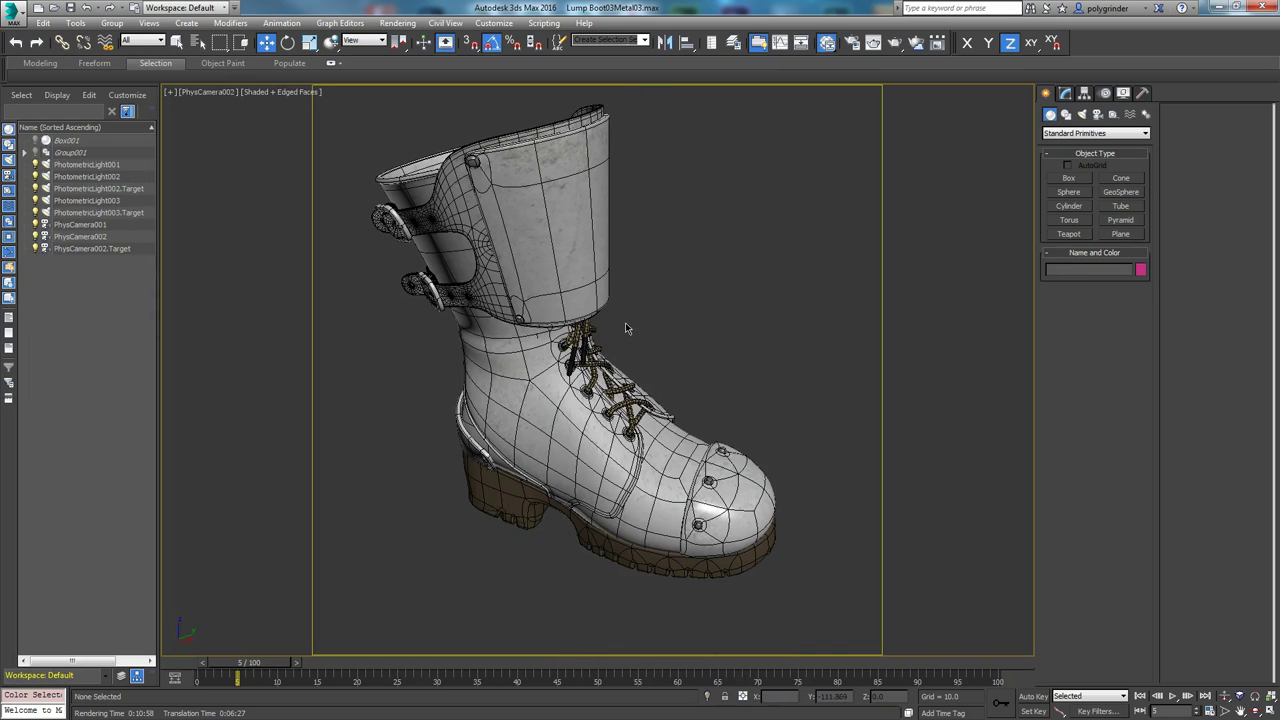
{"action": "left_click", "coordinate": [594, 454]}
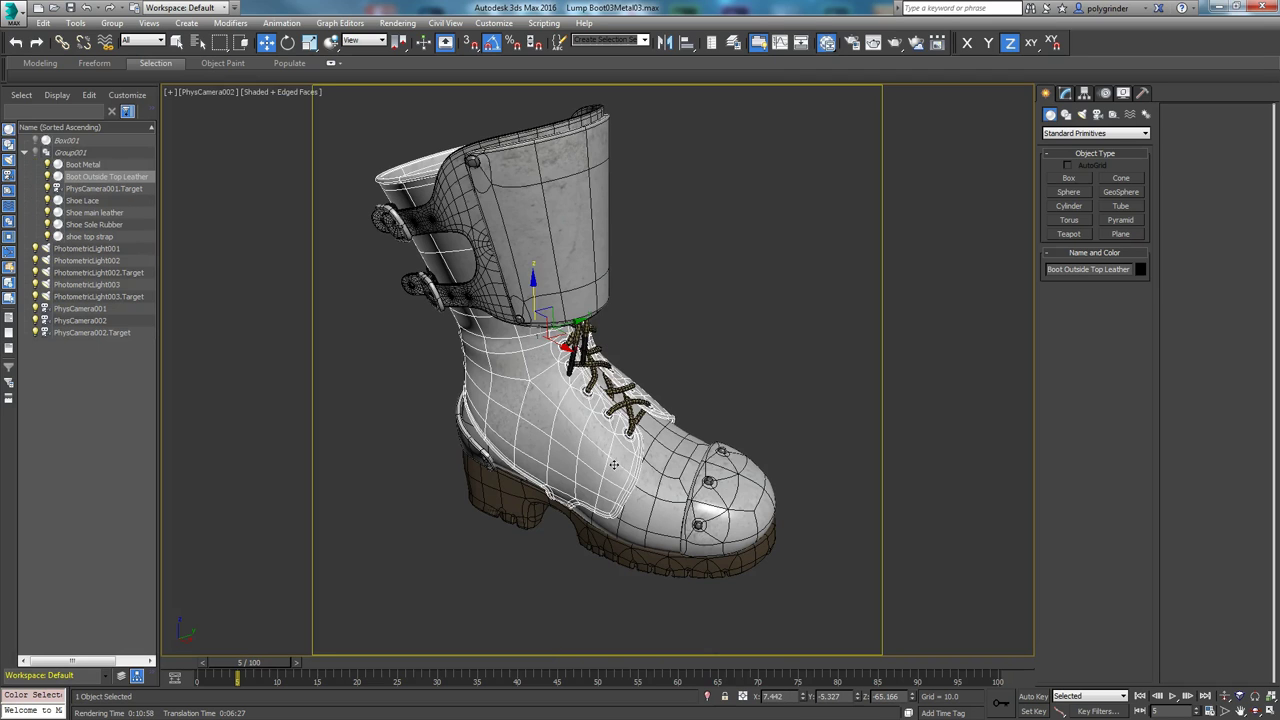
{"action": "left_click", "coordinate": [732, 497]}
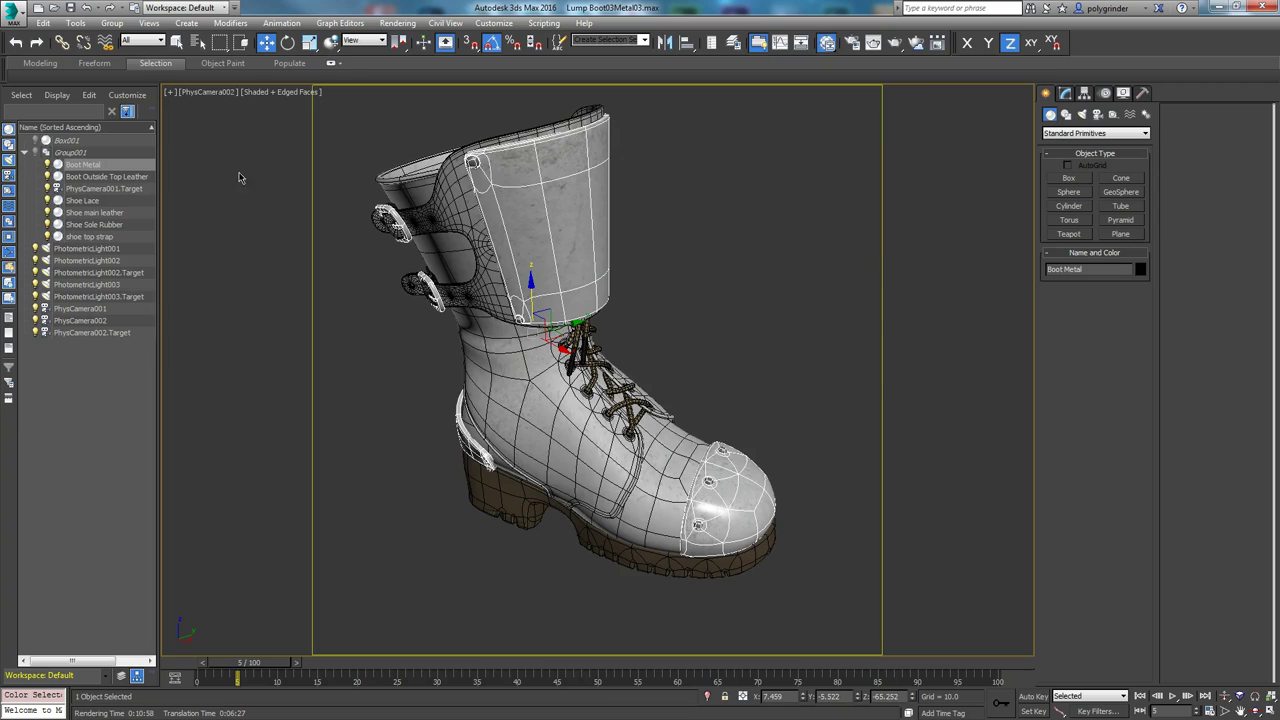
{"action": "key", "text": "m"}
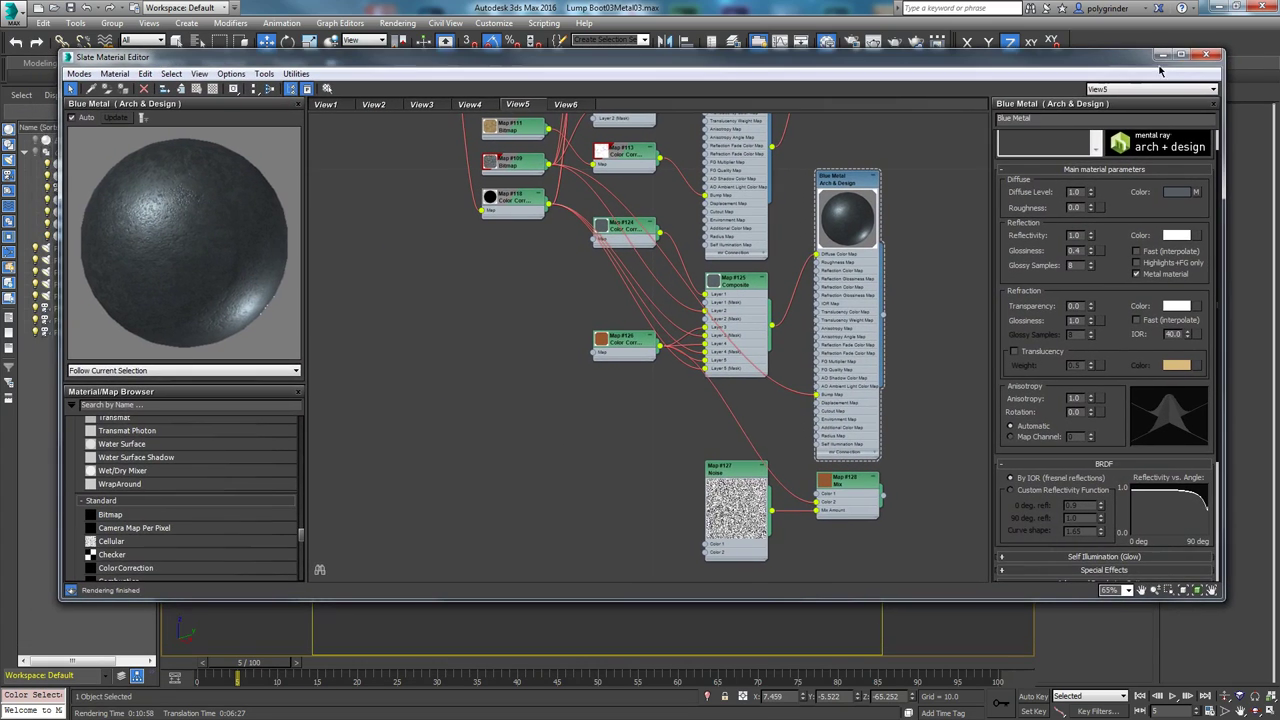
{"action": "left_click", "coordinate": [1181, 54]}
Move the Blue Metal, Composite Map #125 and Color Correction Map #124 nodes away from the neighbouring Rivet network.
{"action": "middle_click_drag", "start_coordinate": [846, 243], "coordinate": [765, 367]}
{"action": "scroll", "coordinate": [765, 367], "scroll_direction": "down", "scroll_amount": 2}
{"action": "left_click_drag", "start_coordinate": [718, 270], "coordinate": [840, 254]}
{"action": "left_click_drag", "start_coordinate": [622, 352], "coordinate": [729, 355]}
{"action": "left_click_drag", "start_coordinate": [541, 300], "coordinate": [660, 360]}
{"action": "scroll", "coordinate": [768, 460], "scroll_direction": "up", "scroll_amount": 2}
{"action": "middle_click_drag", "start_coordinate": [768, 460], "coordinate": [623, 486]}
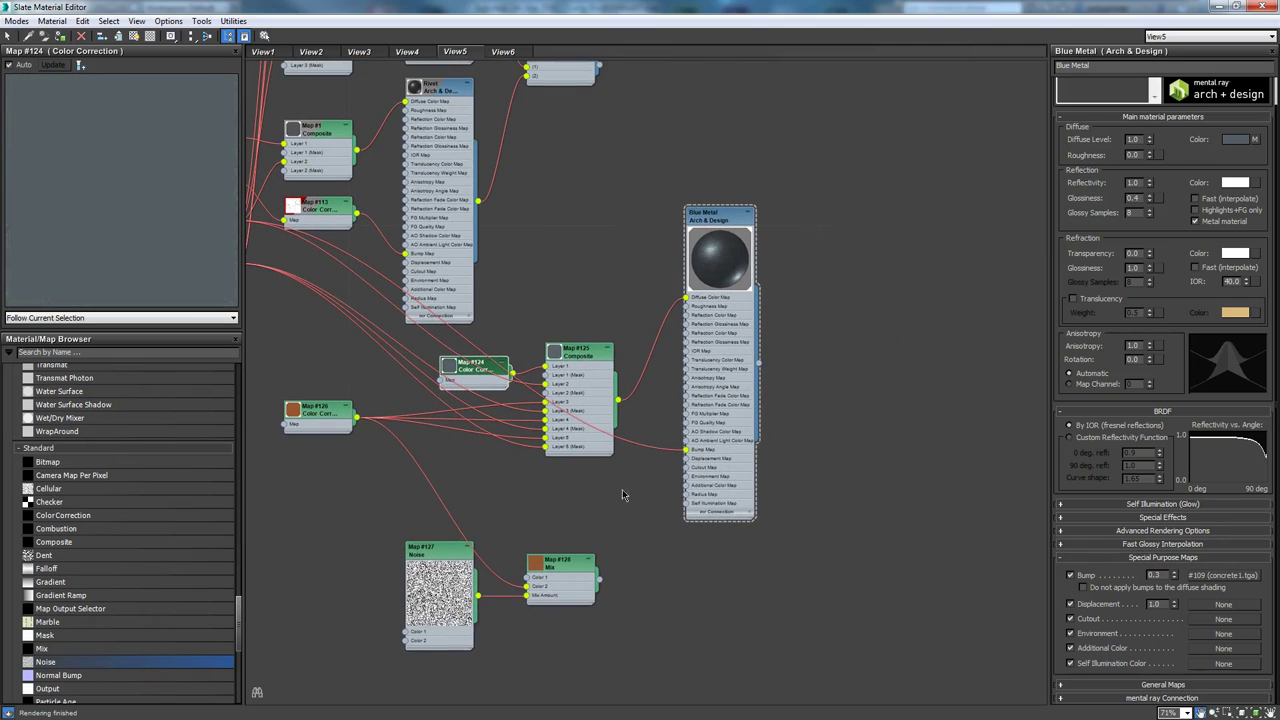
Arrange the Composite, Blue Metal and both Color Correction nodes into a clearer layout, and display the Composite map's layers.
{"action": "left_click_drag", "start_coordinate": [571, 366], "coordinate": [618, 341]}
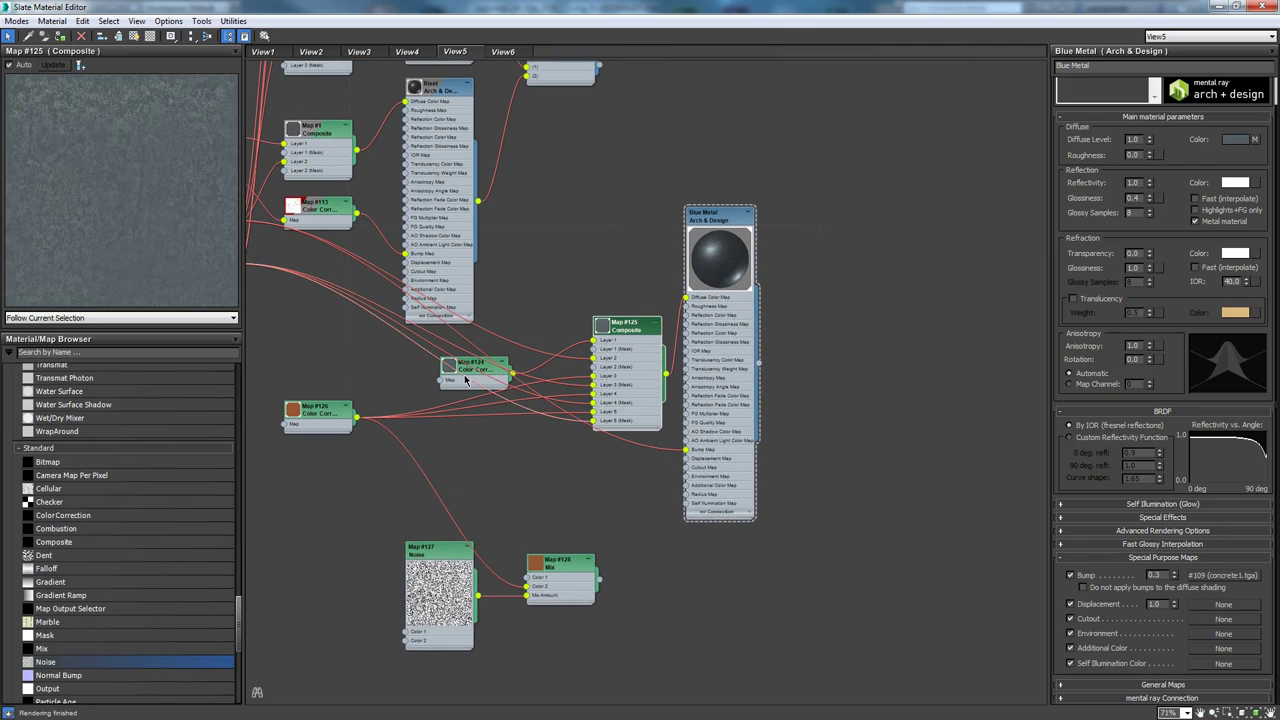
{"action": "left_click_drag", "start_coordinate": [482, 371], "coordinate": [552, 286]}
{"action": "left_click_drag", "start_coordinate": [738, 219], "coordinate": [787, 230]}
{"action": "left_click_drag", "start_coordinate": [653, 318], "coordinate": [690, 288]}
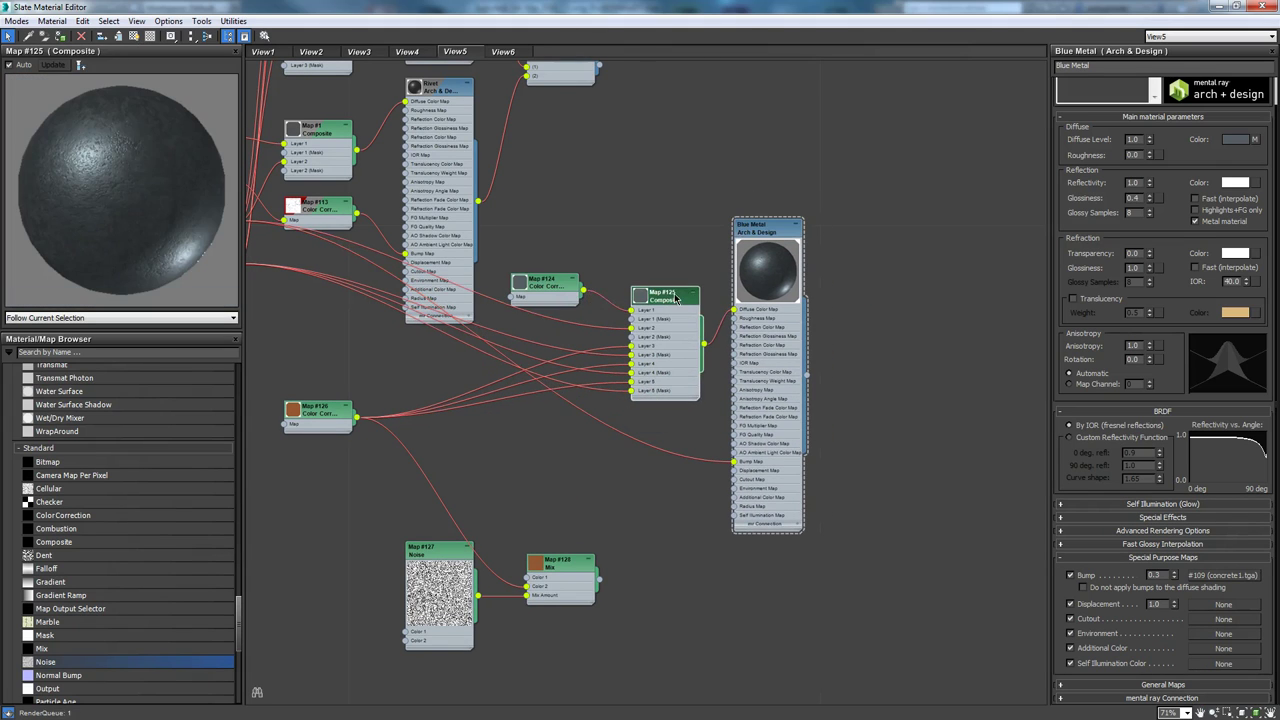
{"action": "left_click_drag", "start_coordinate": [318, 417], "coordinate": [528, 433]}
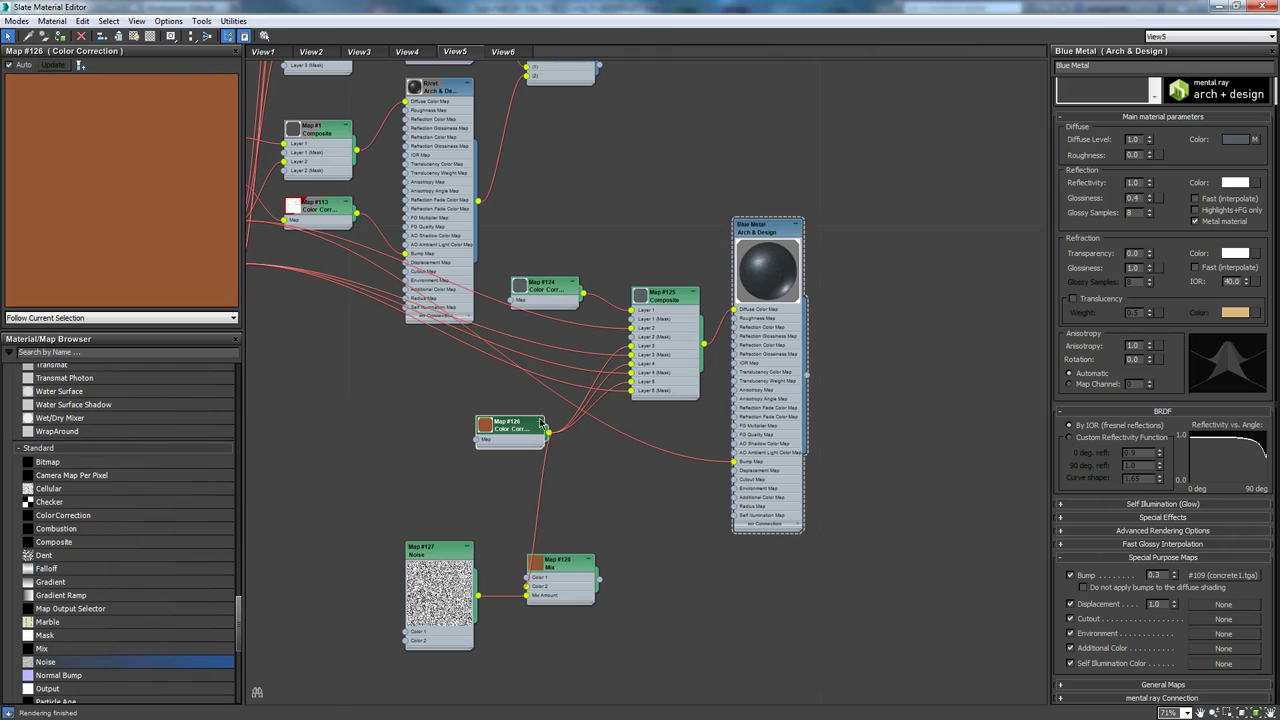
{"action": "left_click", "coordinate": [675, 300]}
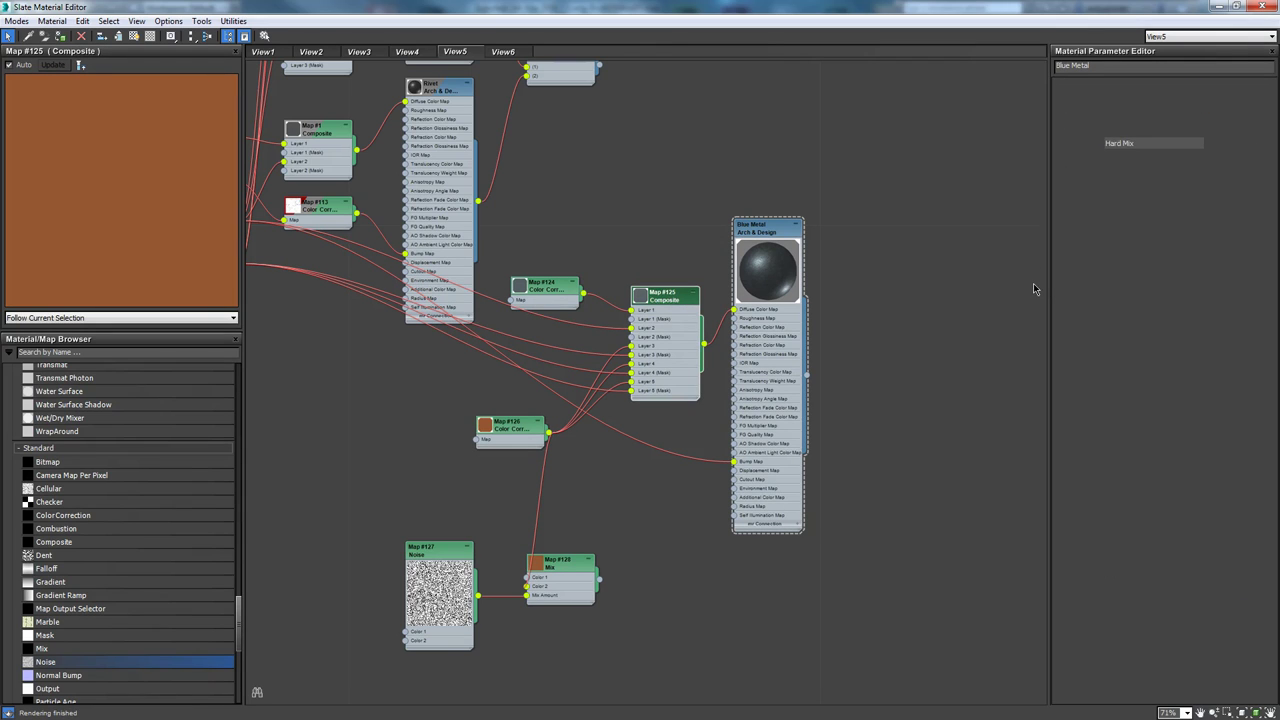
{"action": "left_click", "coordinate": [758, 234]}
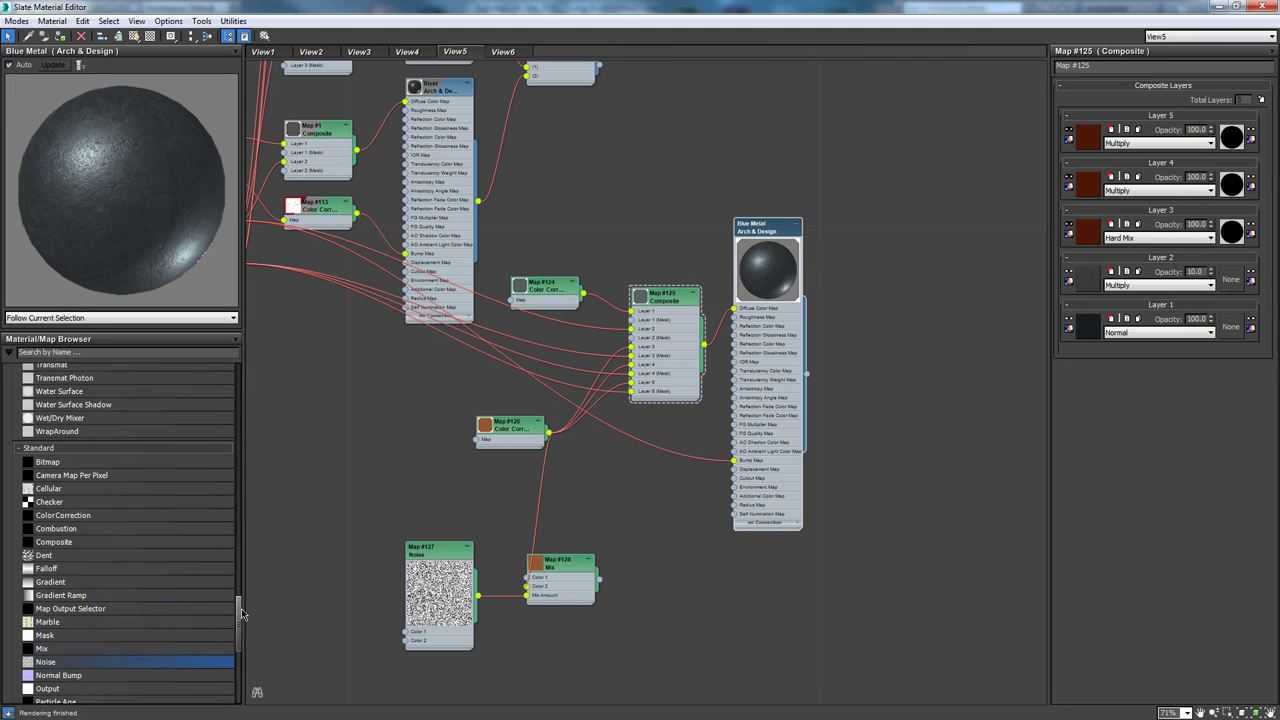
Add a new Arch & Design material beside Blue Metal and apply the Copper template to it.
{"action": "left_click_drag", "start_coordinate": [240, 606], "coordinate": [251, 362]}
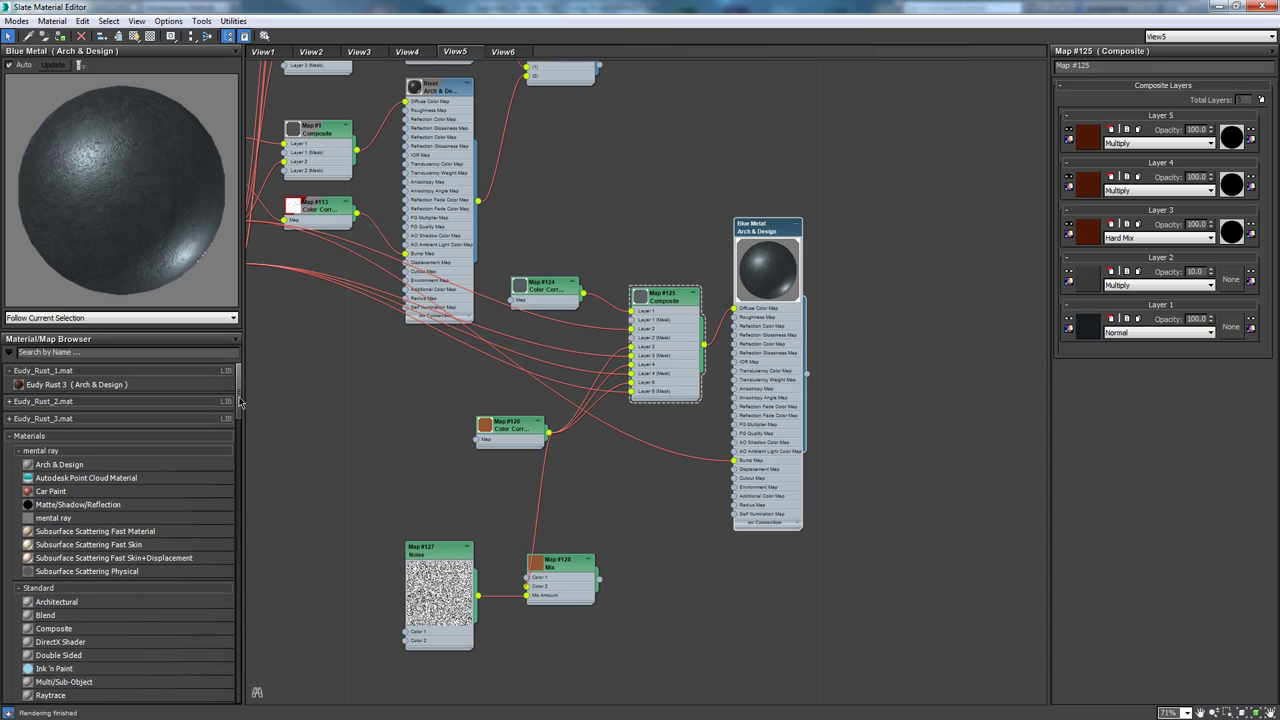
{"action": "left_click_drag", "start_coordinate": [134, 468], "coordinate": [895, 192]}
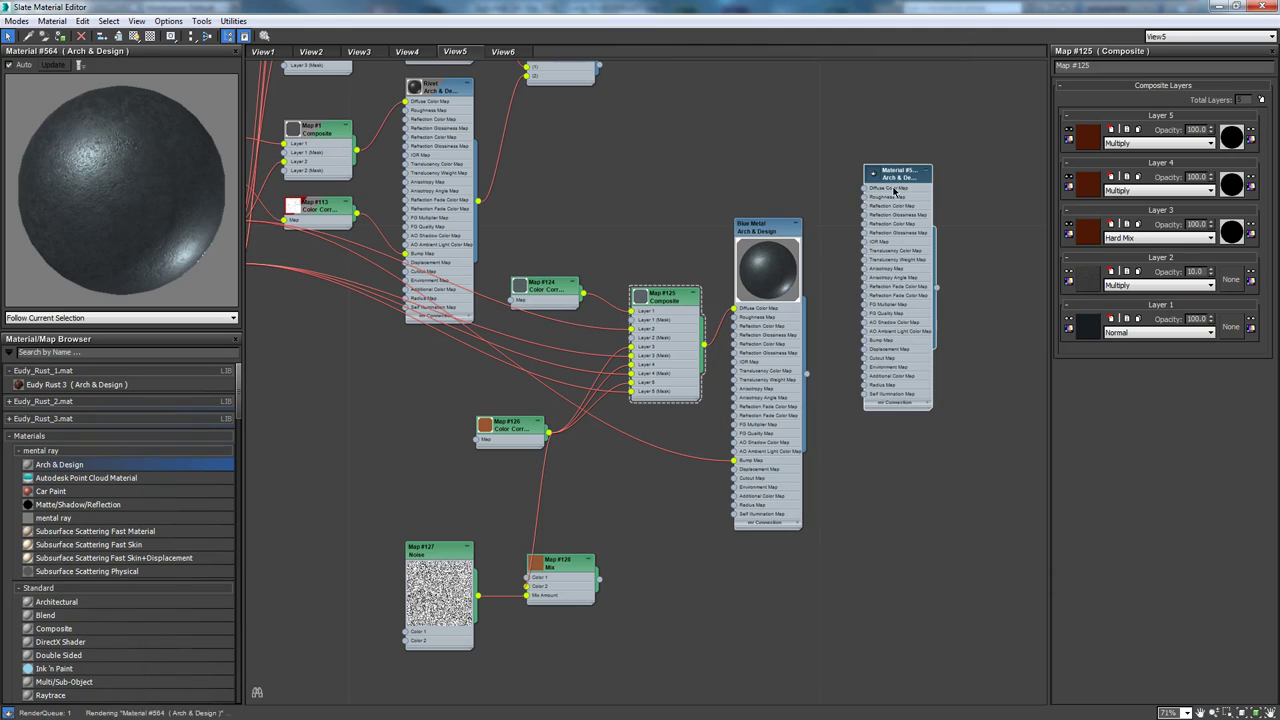
{"action": "double_click", "coordinate": [896, 178]}
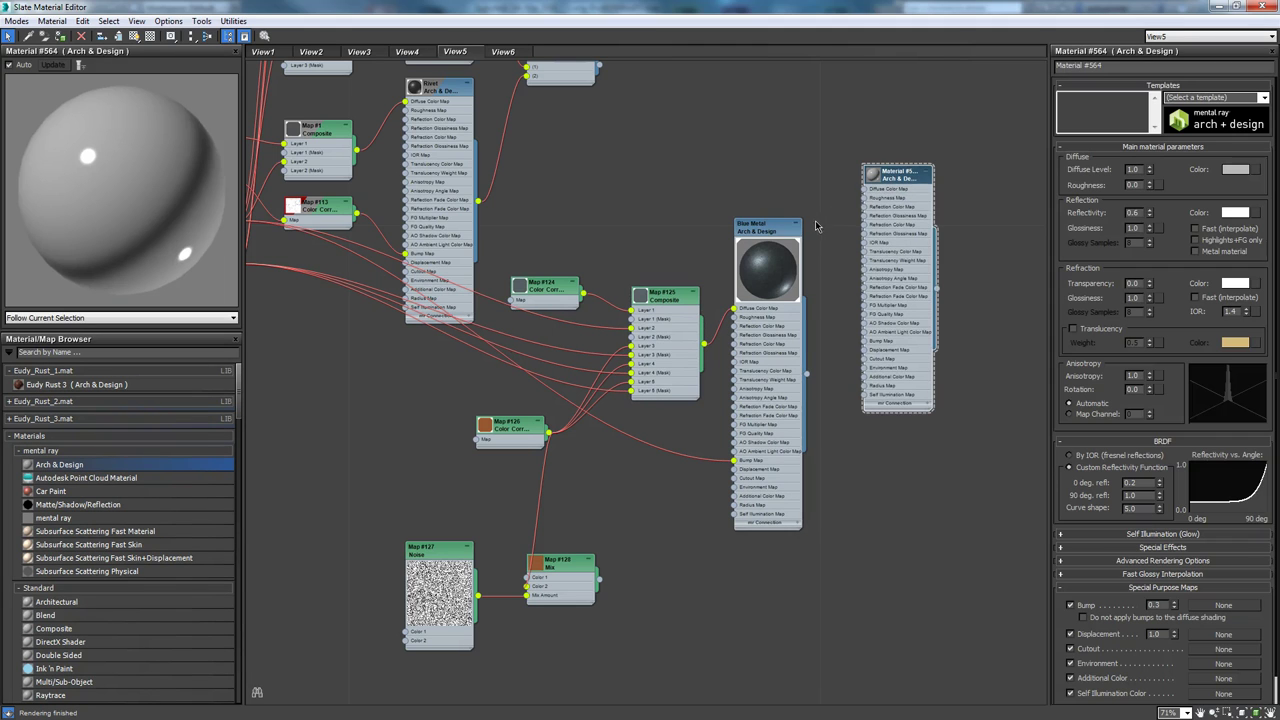
{"action": "left_click", "coordinate": [1264, 98]}
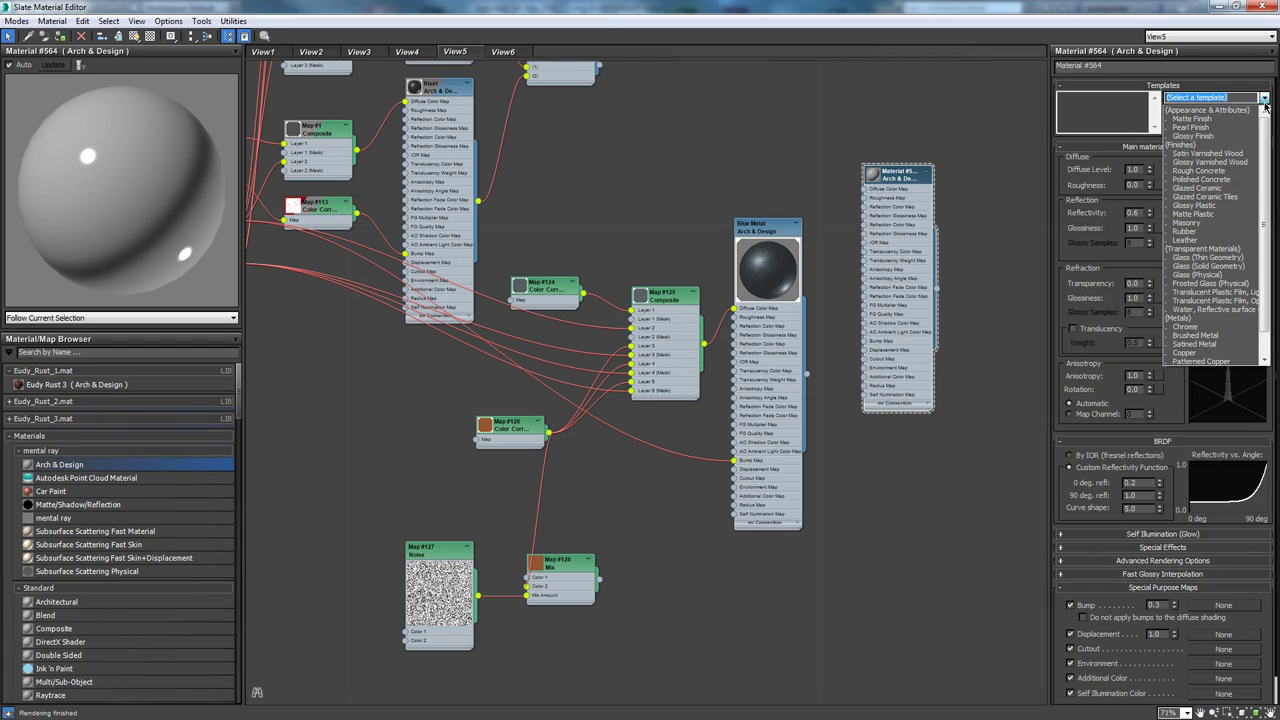
{"action": "left_click", "coordinate": [1185, 352]}
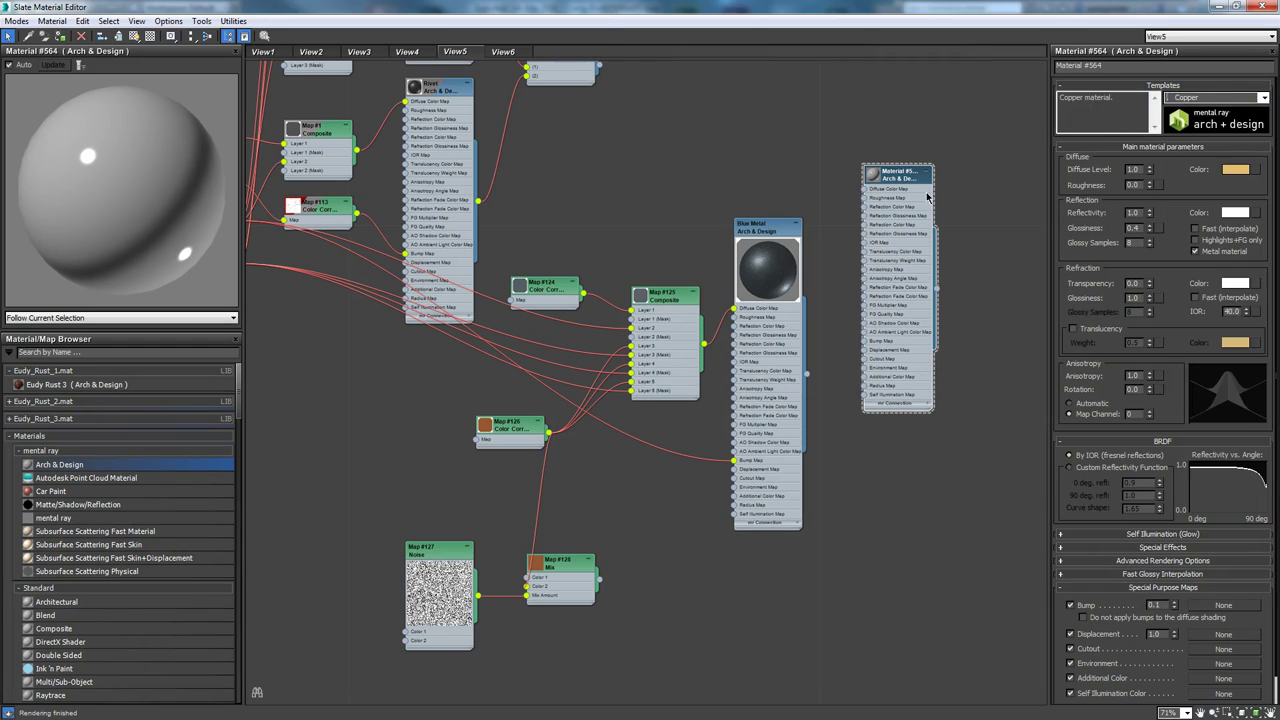
Enlarge the copper material node's preview, set its anisotropy to Automatic, and reposition the node beside Blue Metal.
{"action": "double_click", "coordinate": [871, 176]}
{"action": "scroll", "coordinate": [942, 218], "scroll_direction": "up", "scroll_amount": 4}
{"action": "mouse_move", "coordinate": [868, 182]}
{"action": "left_mouse_down"}
{"action": "mouse_move", "coordinate": [913, 196]}
{"action": "mouse_move", "coordinate": [857, 200]}
{"action": "mouse_move", "coordinate": [857, 186]}
{"action": "left_mouse_up"}
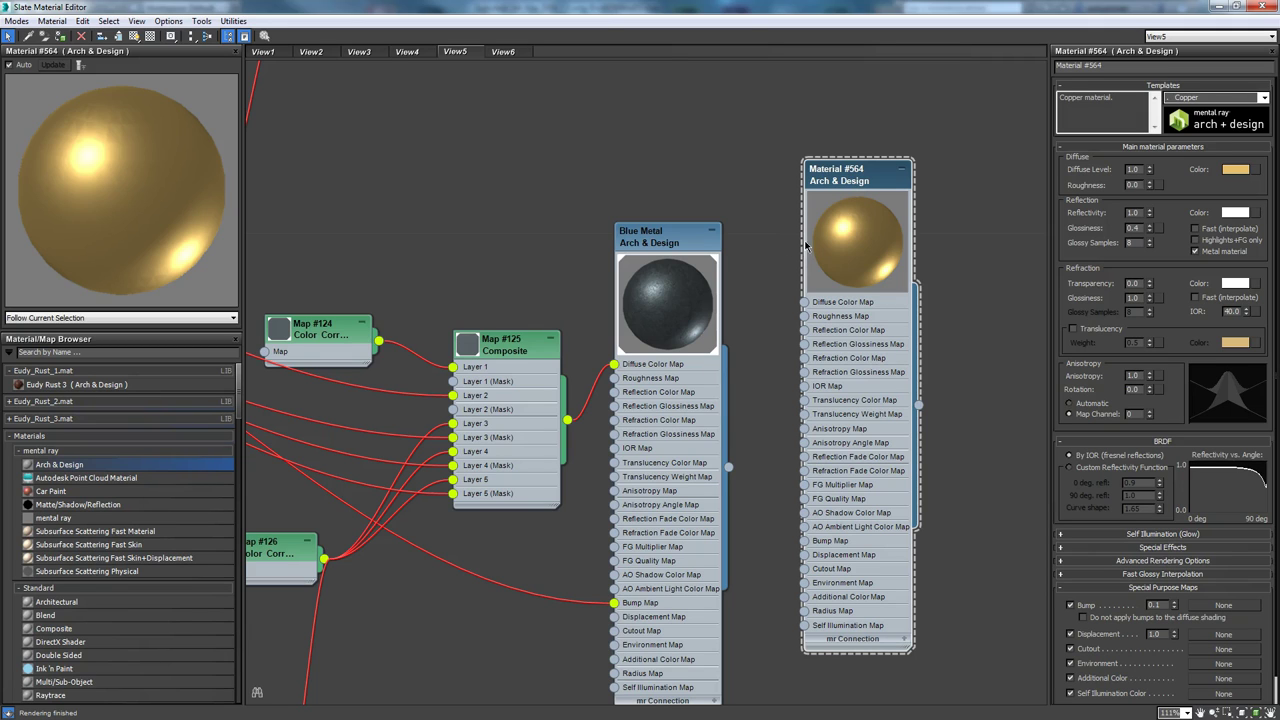
{"action": "scroll", "coordinate": [930, 243], "scroll_direction": "up", "scroll_amount": 1}
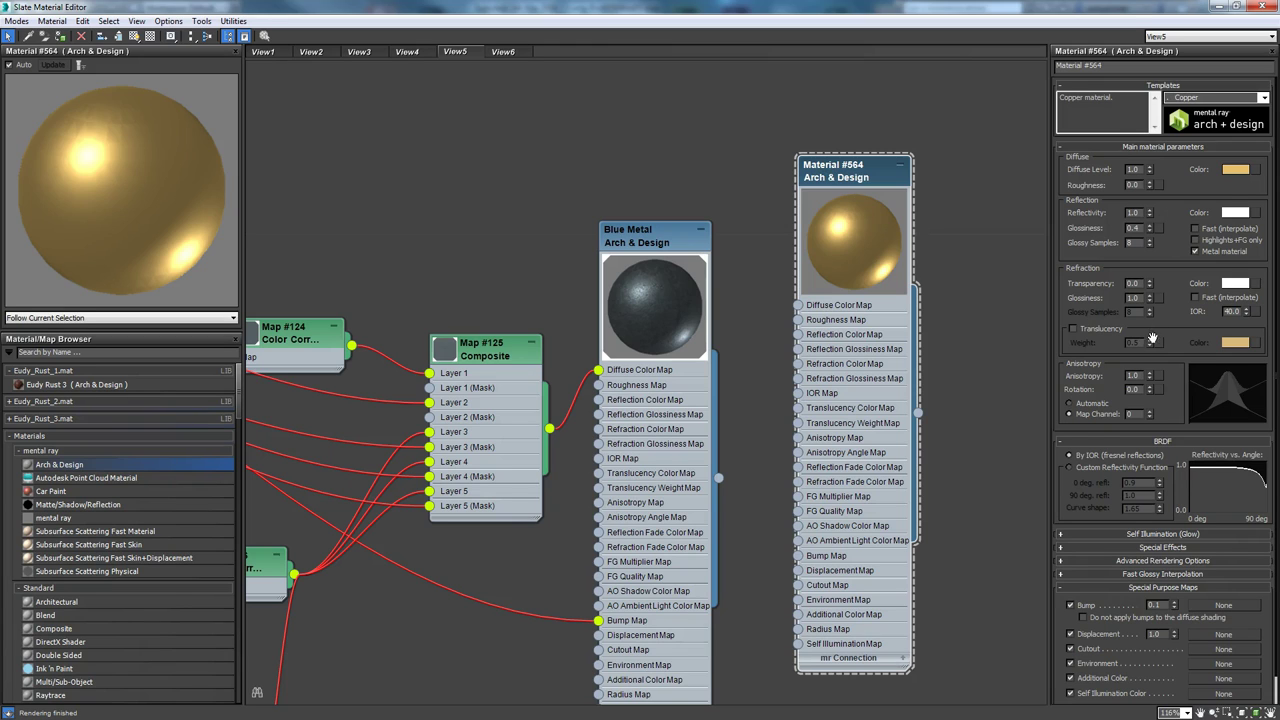
{"action": "scroll", "coordinate": [1163, 326], "scroll_direction": "down", "scroll_amount": 1}
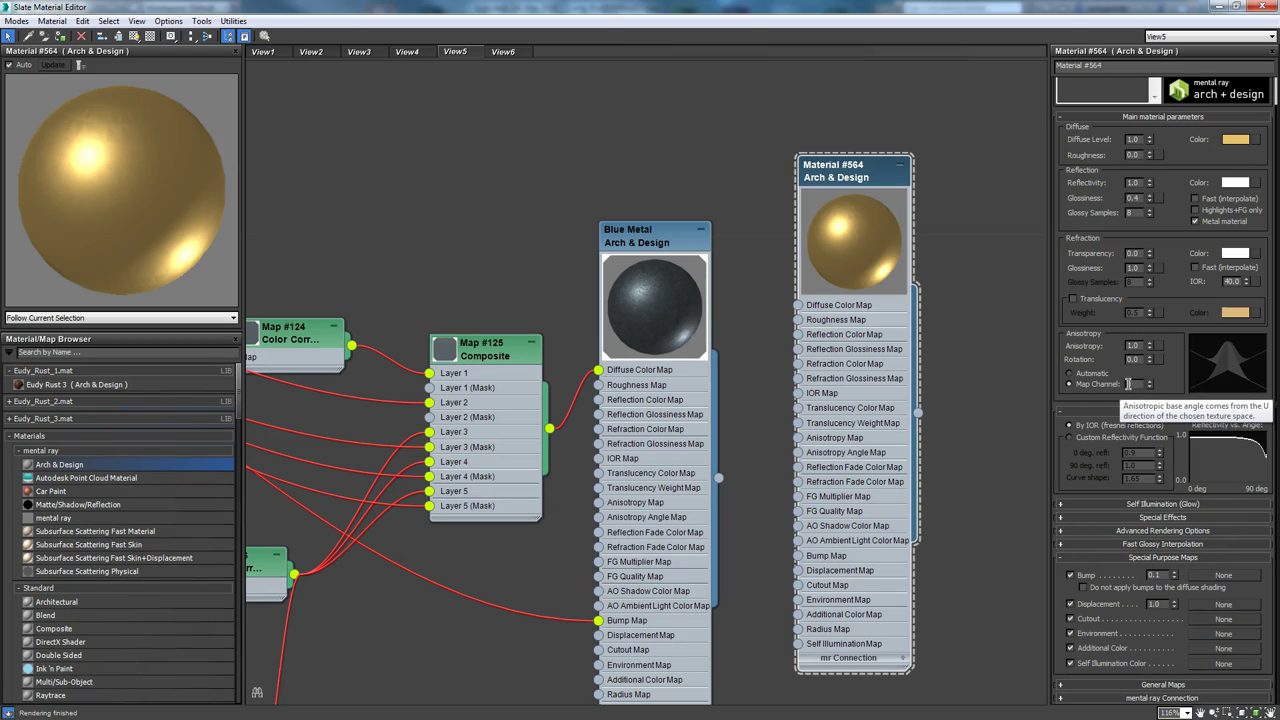
{"action": "left_click", "coordinate": [1069, 377]}
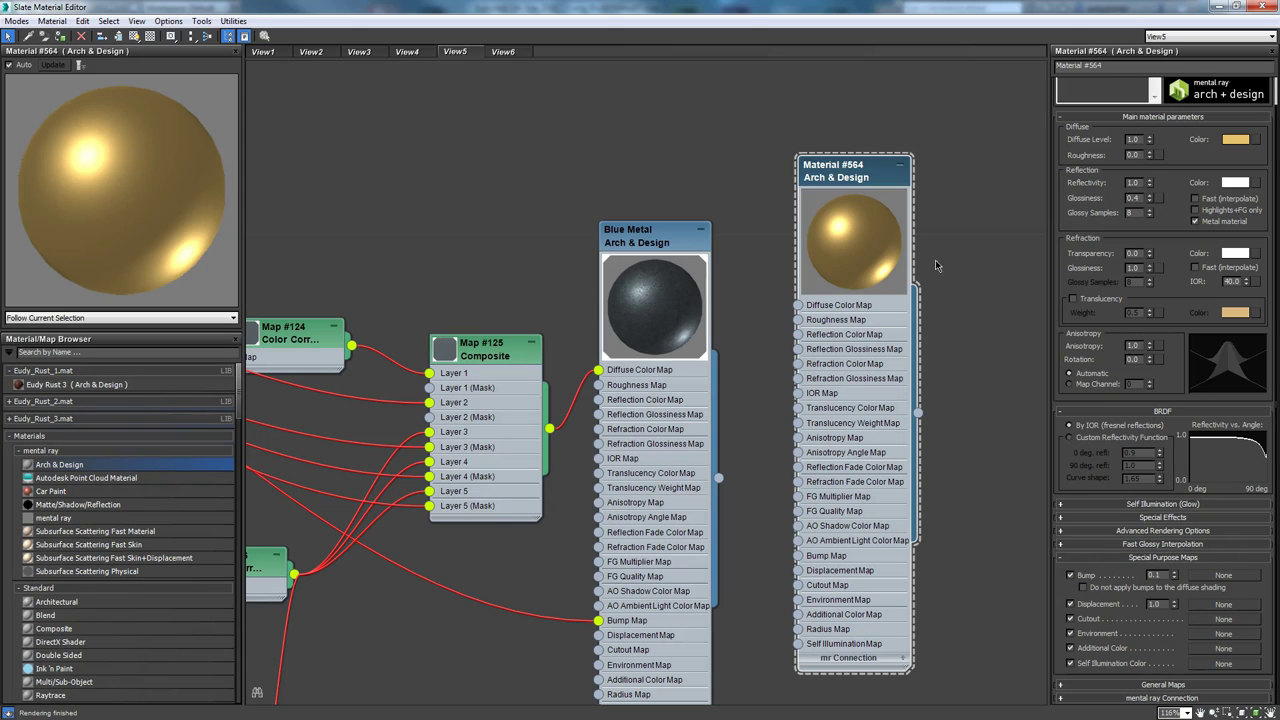
{"action": "mouse_move", "coordinate": [858, 180]}
{"action": "left_mouse_down"}
{"action": "mouse_move", "coordinate": [848, 216]}
{"action": "mouse_move", "coordinate": [828, 182]}
{"action": "mouse_move", "coordinate": [835, 153]}
{"action": "mouse_move", "coordinate": [838, 166]}
{"action": "left_mouse_up"}
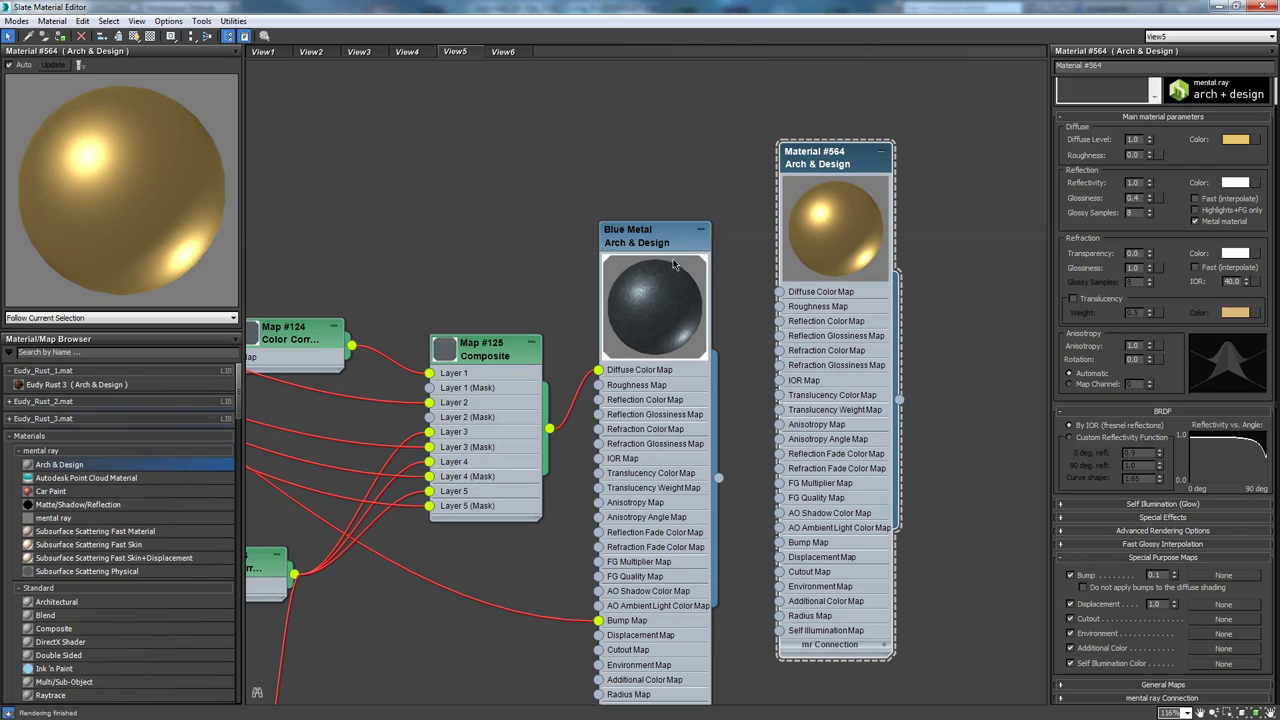
Try a dark blue-grey diffuse color on the copper test material, cancel the color change, and delete the material.
{"action": "left_click", "coordinate": [1234, 140]}
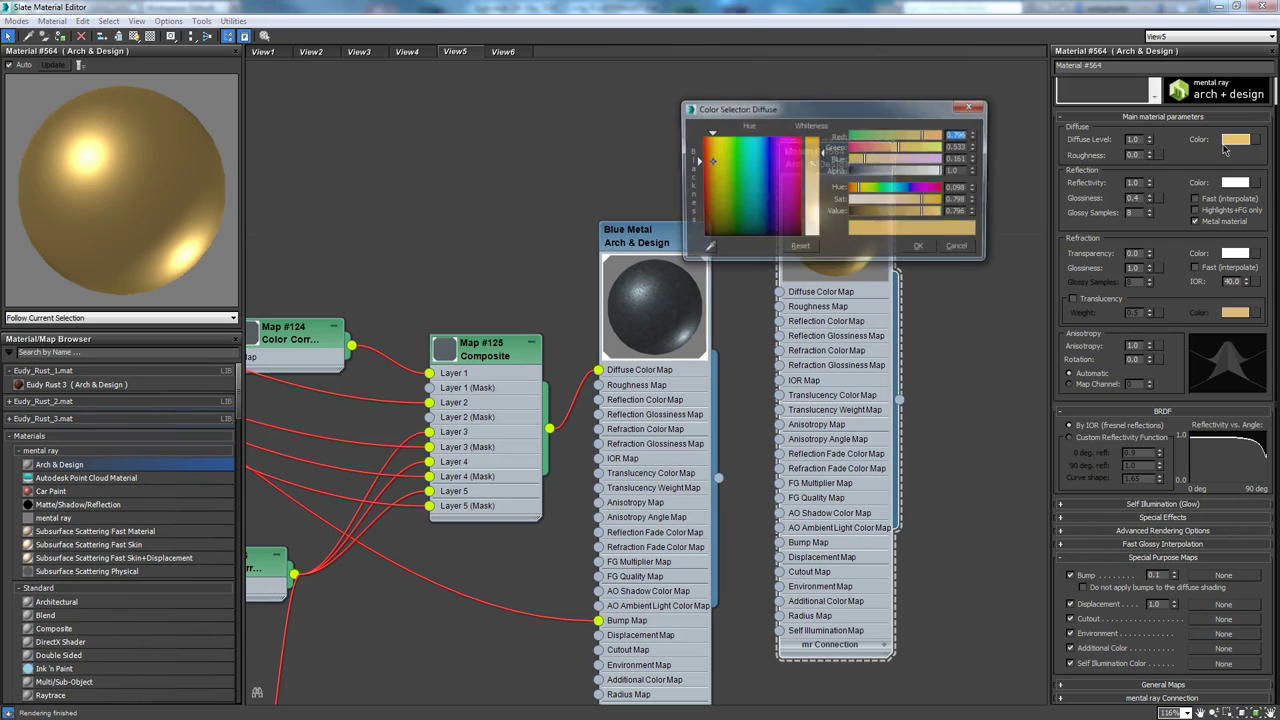
{"action": "left_click", "coordinate": [762, 229]}
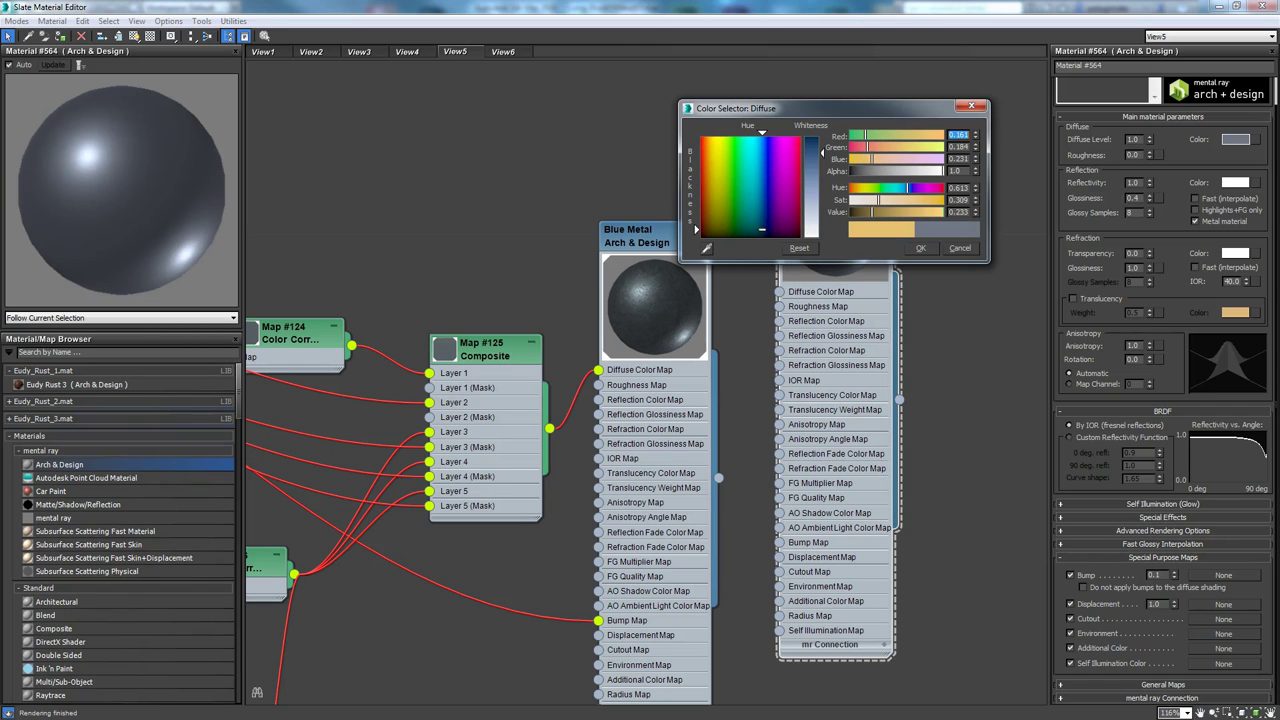
{"action": "left_click_drag", "start_coordinate": [820, 110], "coordinate": [766, 131]}
{"action": "left_click_drag", "start_coordinate": [727, 256], "coordinate": [726, 254]}
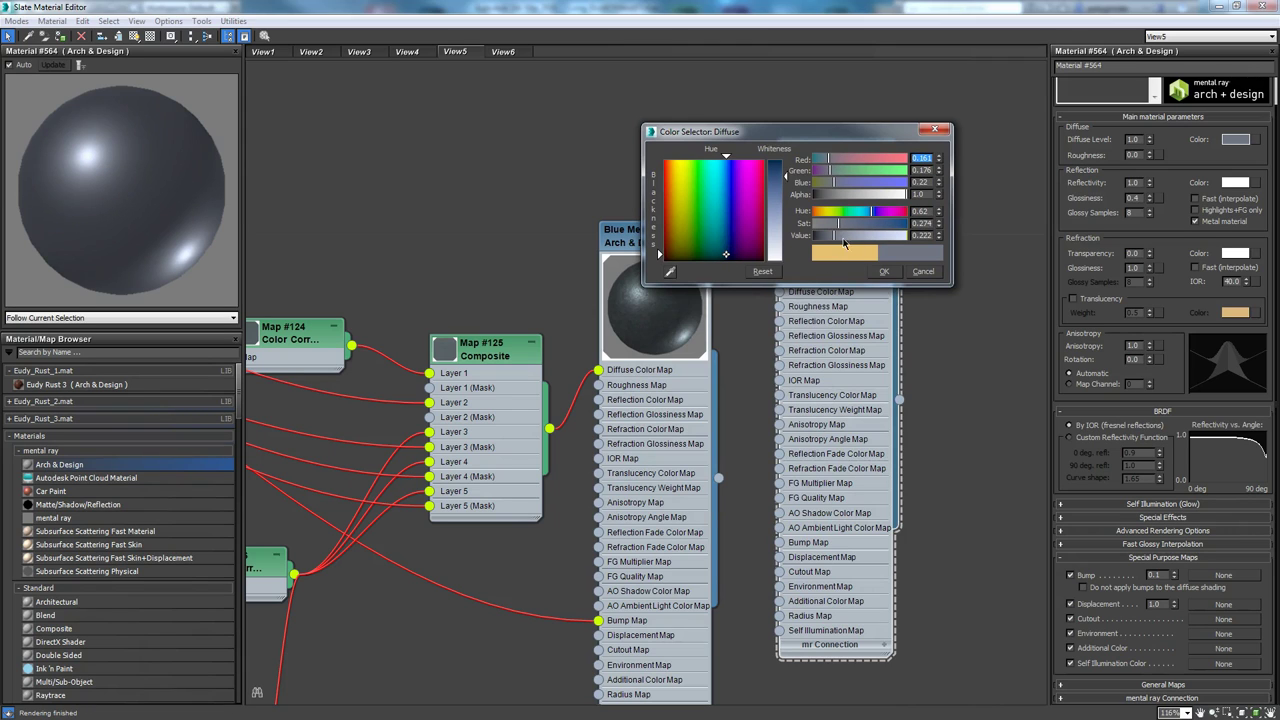
{"action": "left_click_drag", "start_coordinate": [840, 232], "coordinate": [834, 231]}
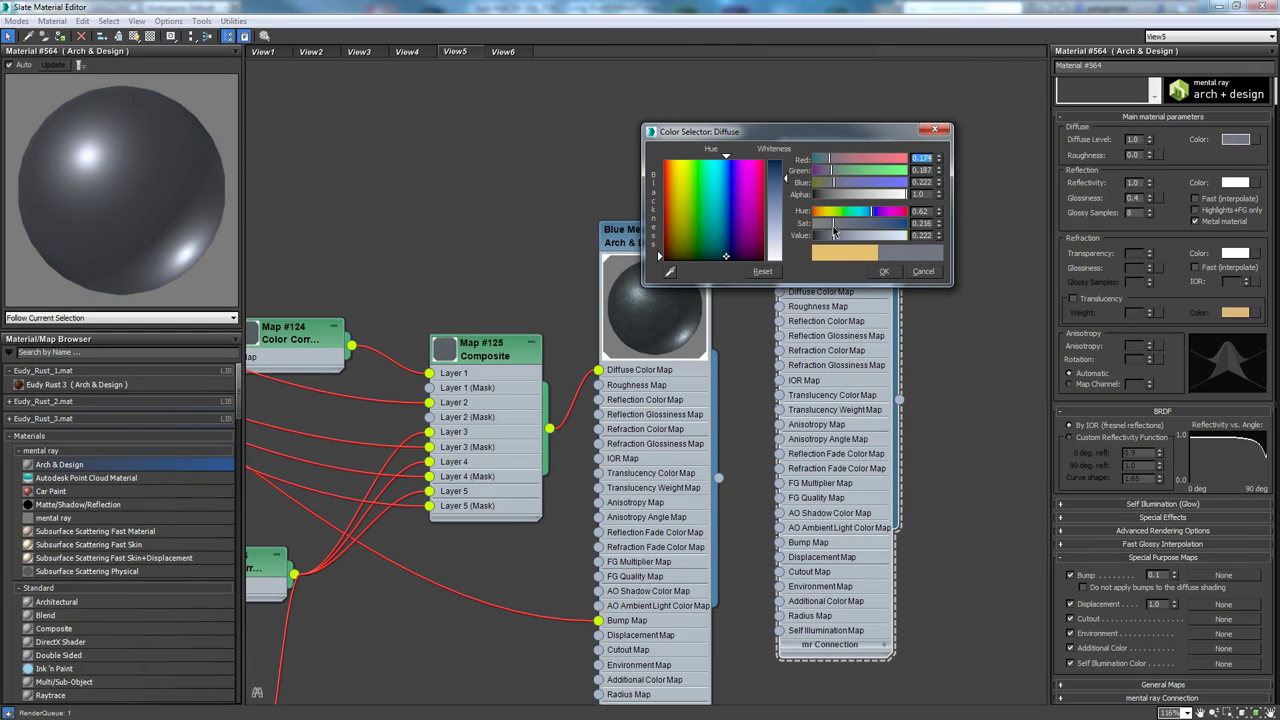
{"action": "left_click_drag", "start_coordinate": [840, 132], "coordinate": [642, 113]}
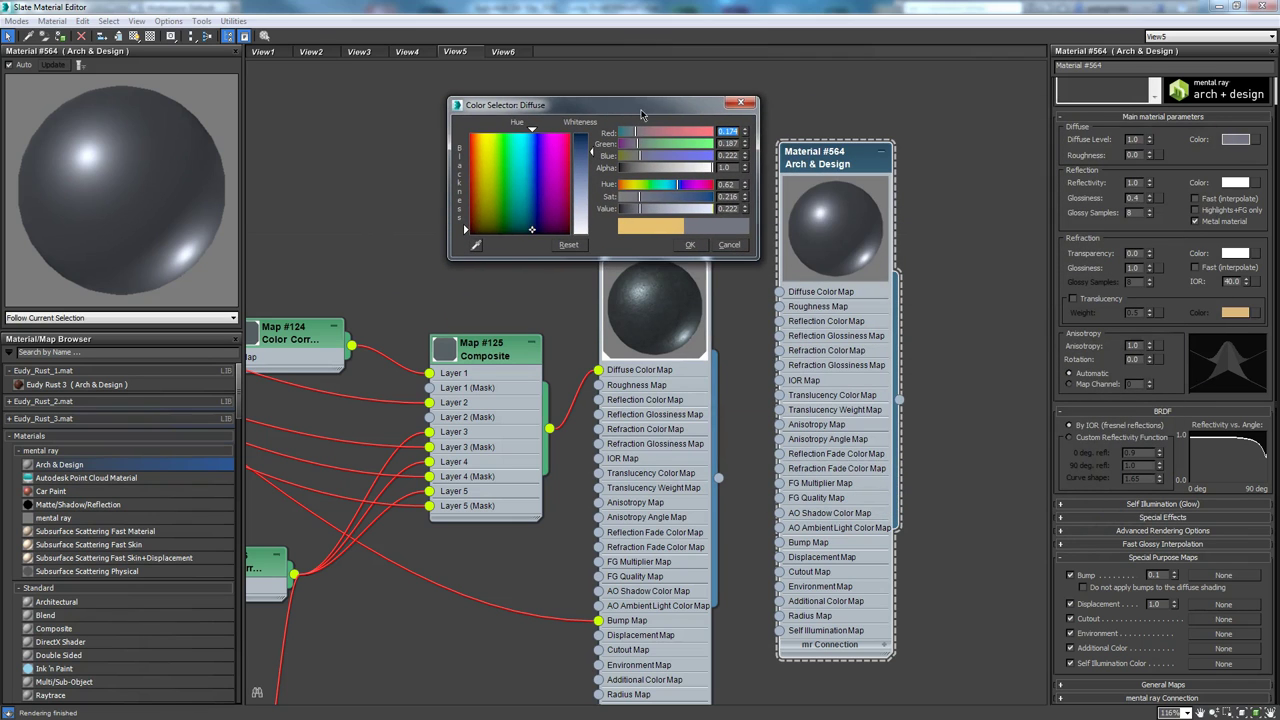
{"action": "left_click_drag", "start_coordinate": [641, 215], "coordinate": [632, 215]}
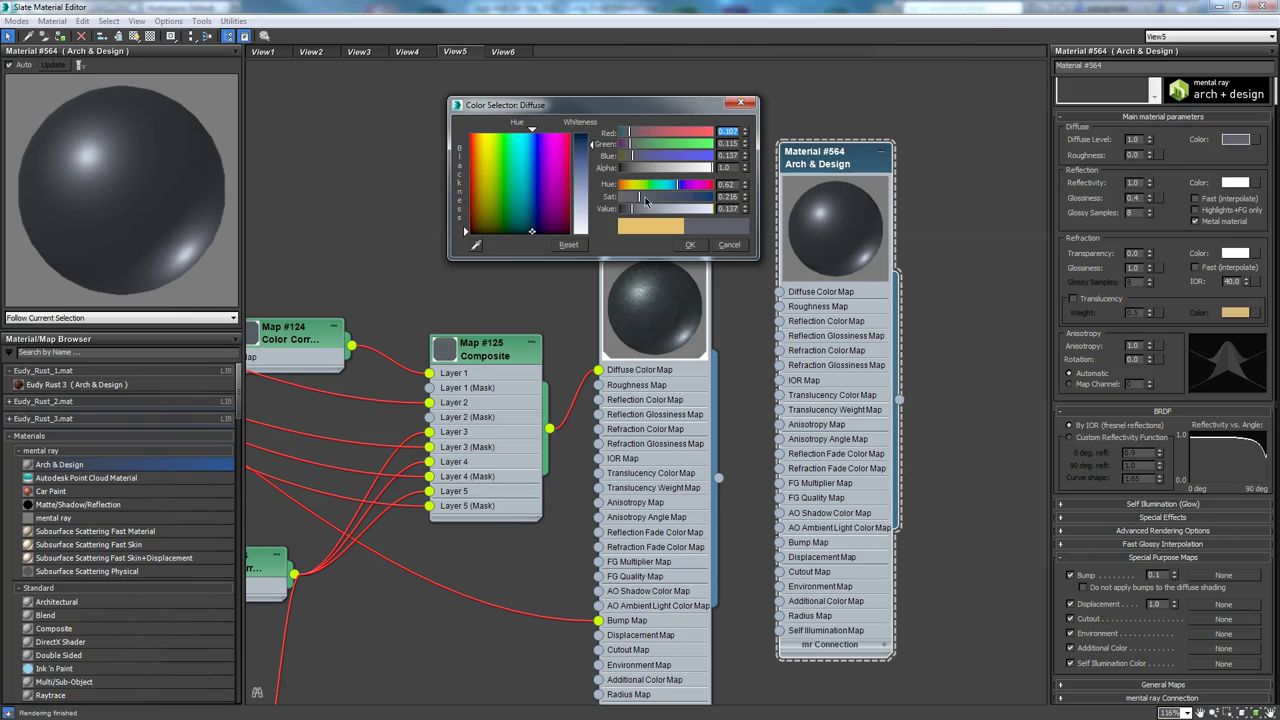
{"action": "left_click", "coordinate": [640, 198]}
{"action": "left_click", "coordinate": [726, 245]}
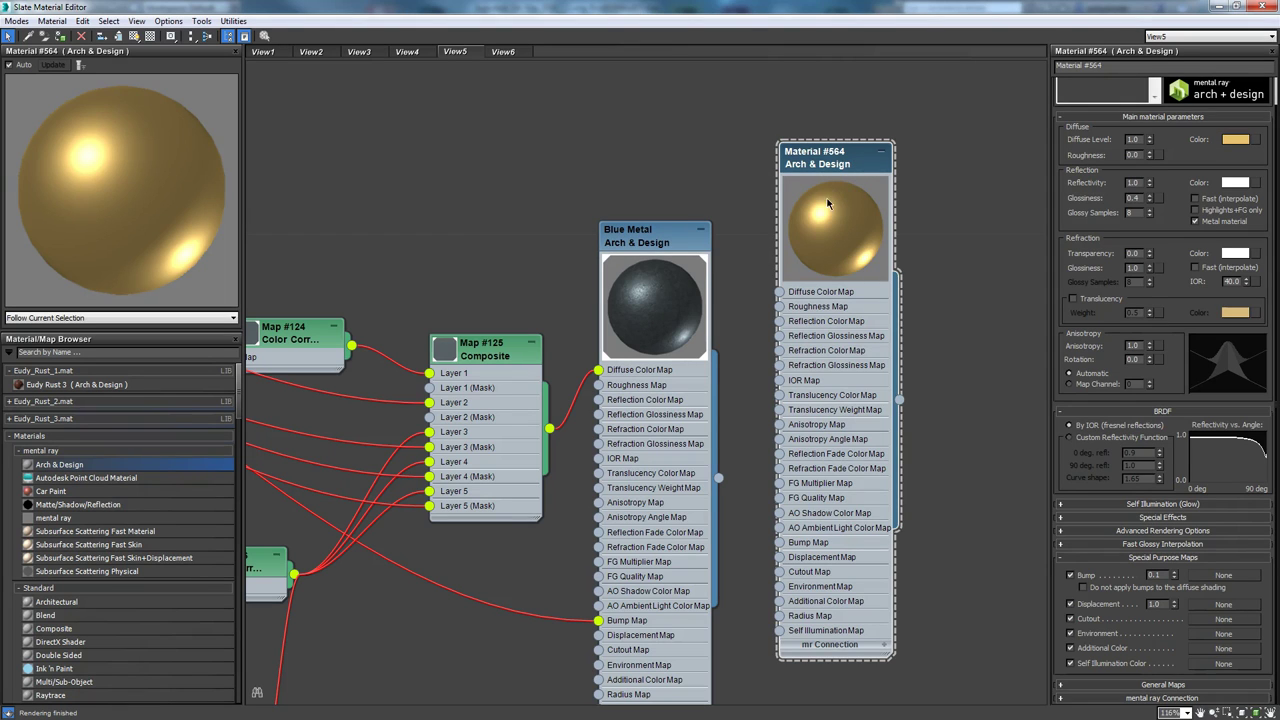
{"action": "key", "text": "Delete"}
Display the parameters of the Blue Metal material and the layers of the Composite map feeding its diffuse color.
{"action": "double_click", "coordinate": [651, 249]}
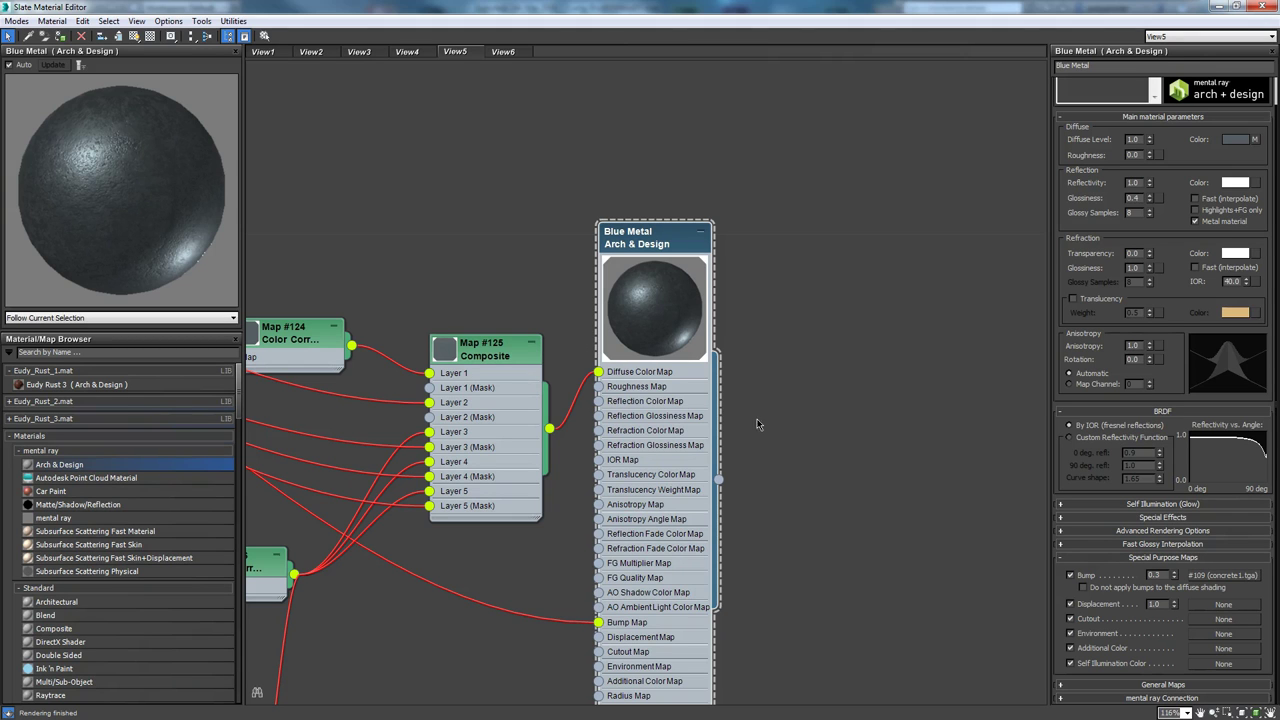
{"action": "middle_click_drag", "start_coordinate": [752, 432], "coordinate": [828, 375]}
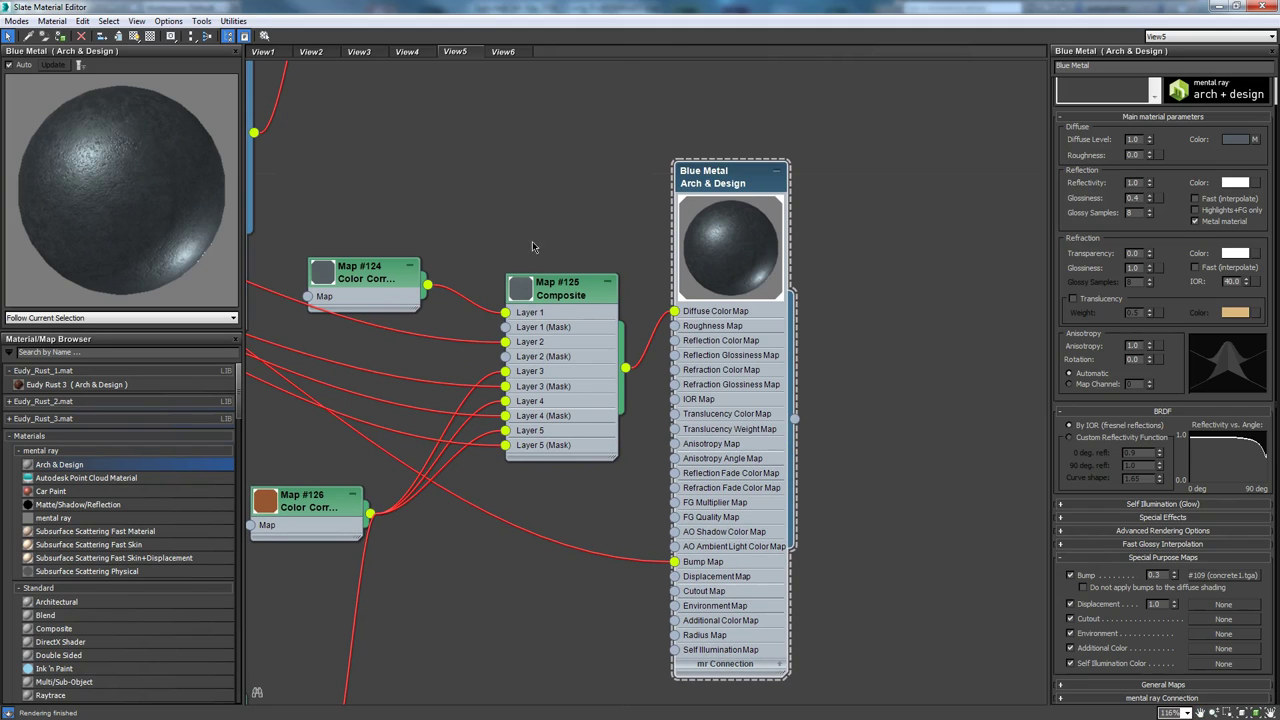
{"action": "double_click", "coordinate": [557, 297]}
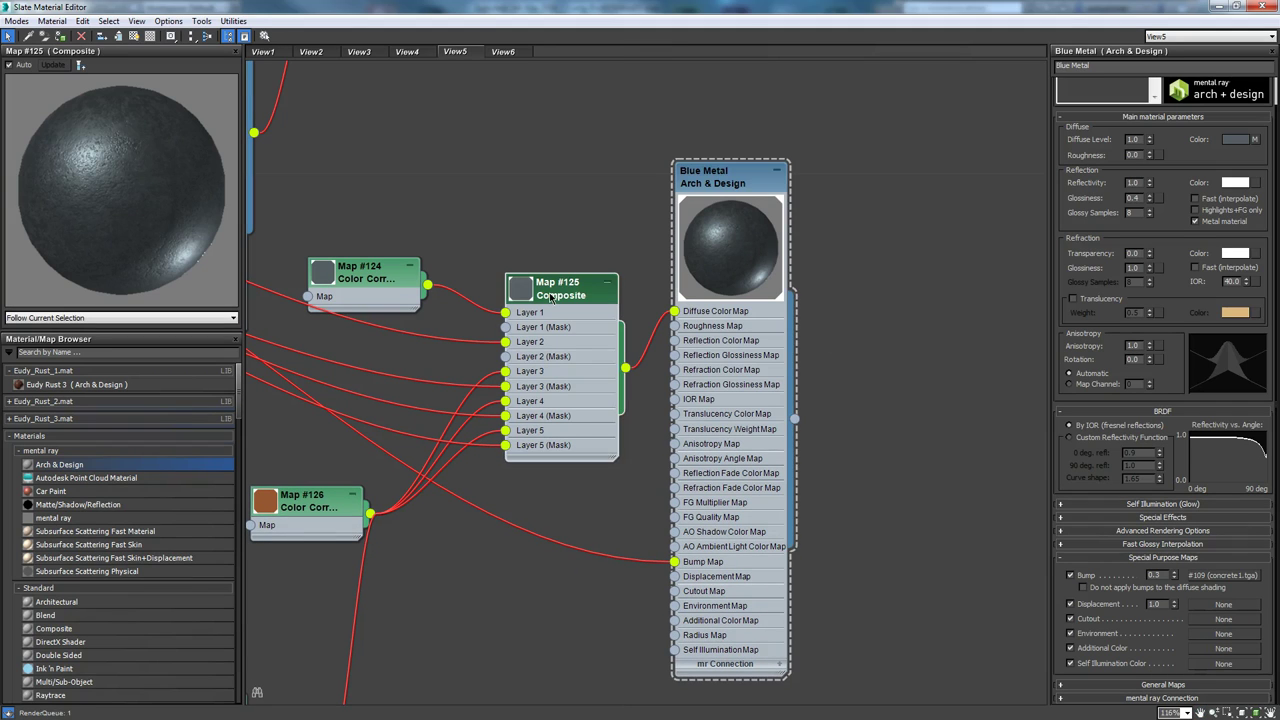
{"action": "double_click", "coordinate": [555, 300]}
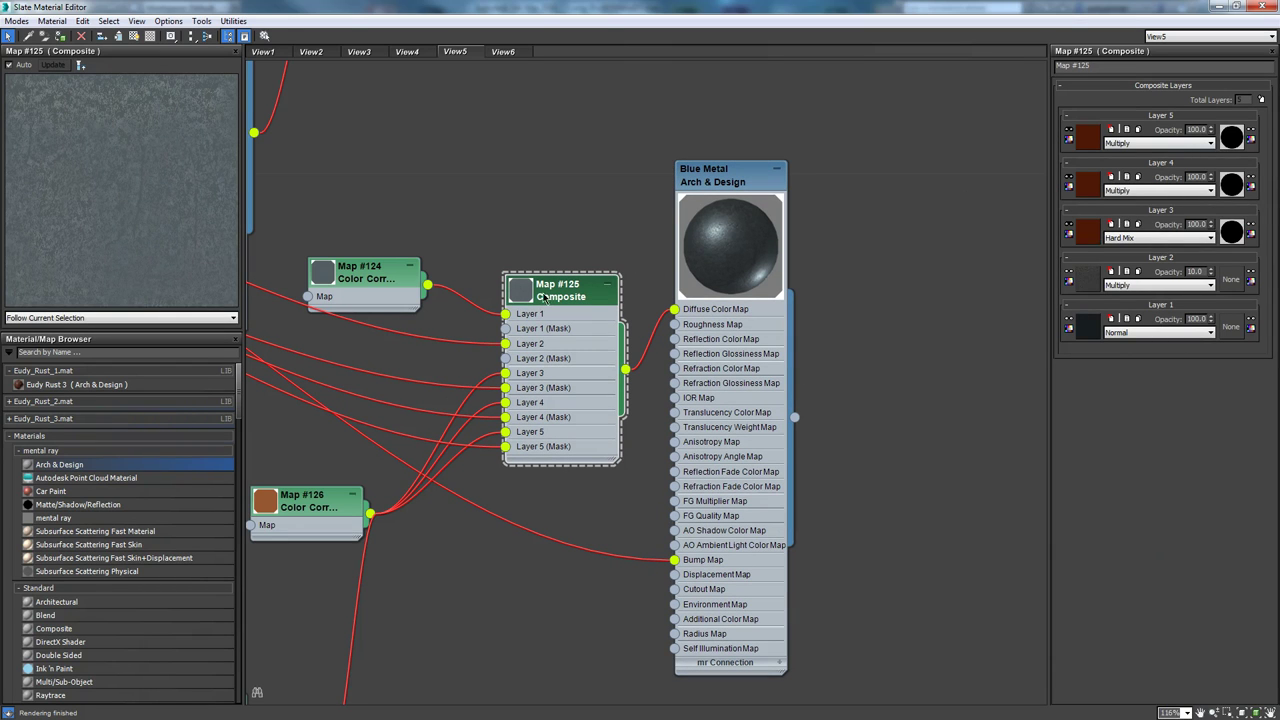
Reposition the Color Correction map feeding Layer 1 above the Composite node and display its parameters, checking the Blue Metal diffuse color as well.
{"action": "left_click_drag", "start_coordinate": [378, 283], "coordinate": [408, 231]}
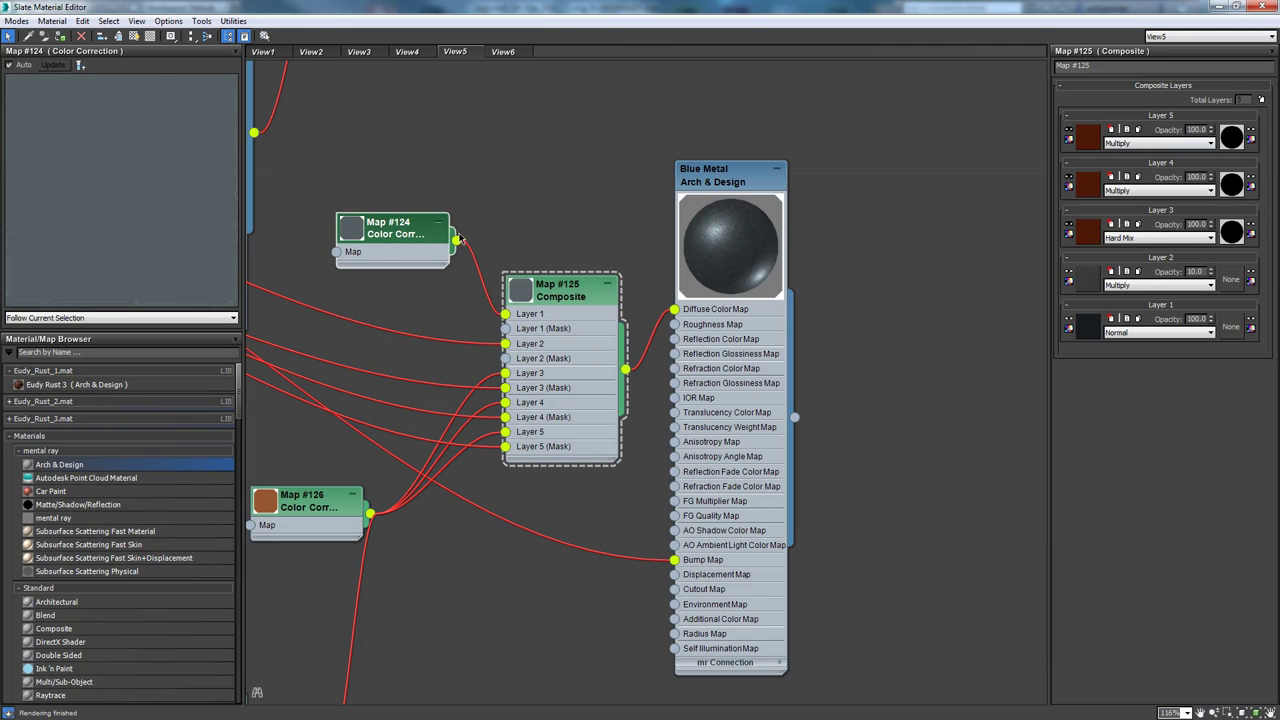
{"action": "double_click", "coordinate": [718, 180]}
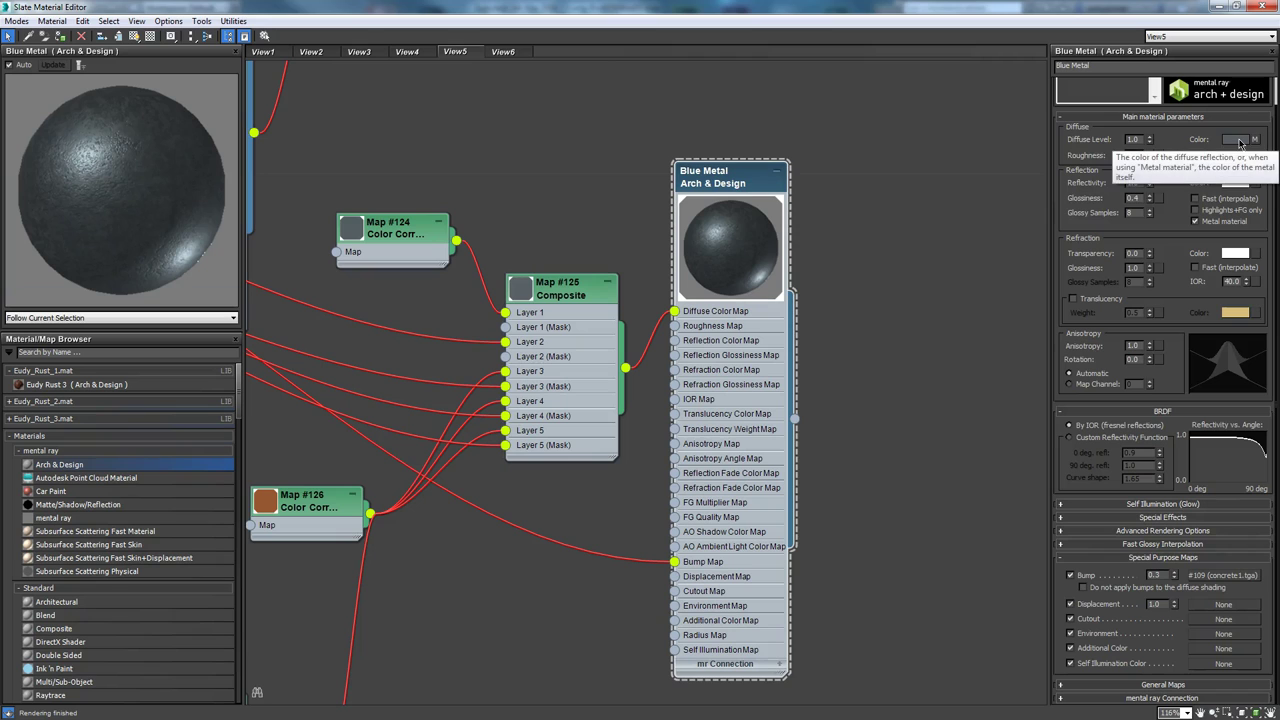
{"action": "left_click", "coordinate": [383, 234]}
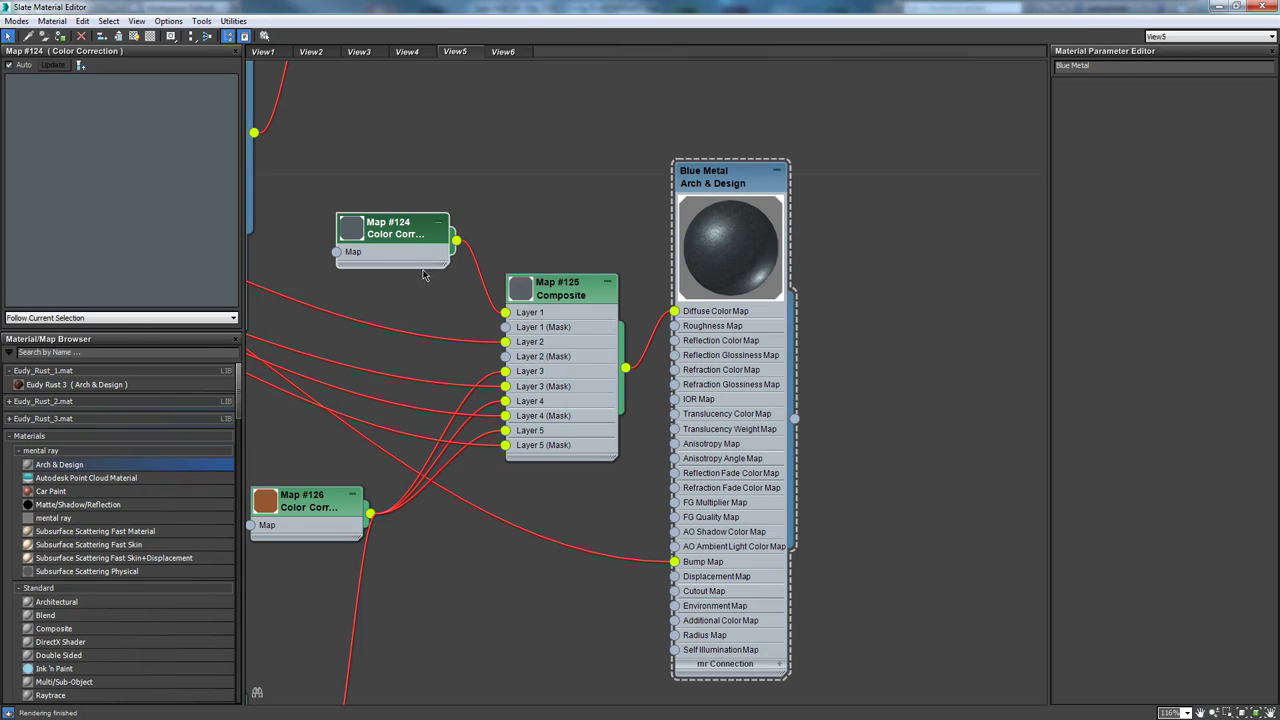
{"action": "double_click", "coordinate": [403, 241]}
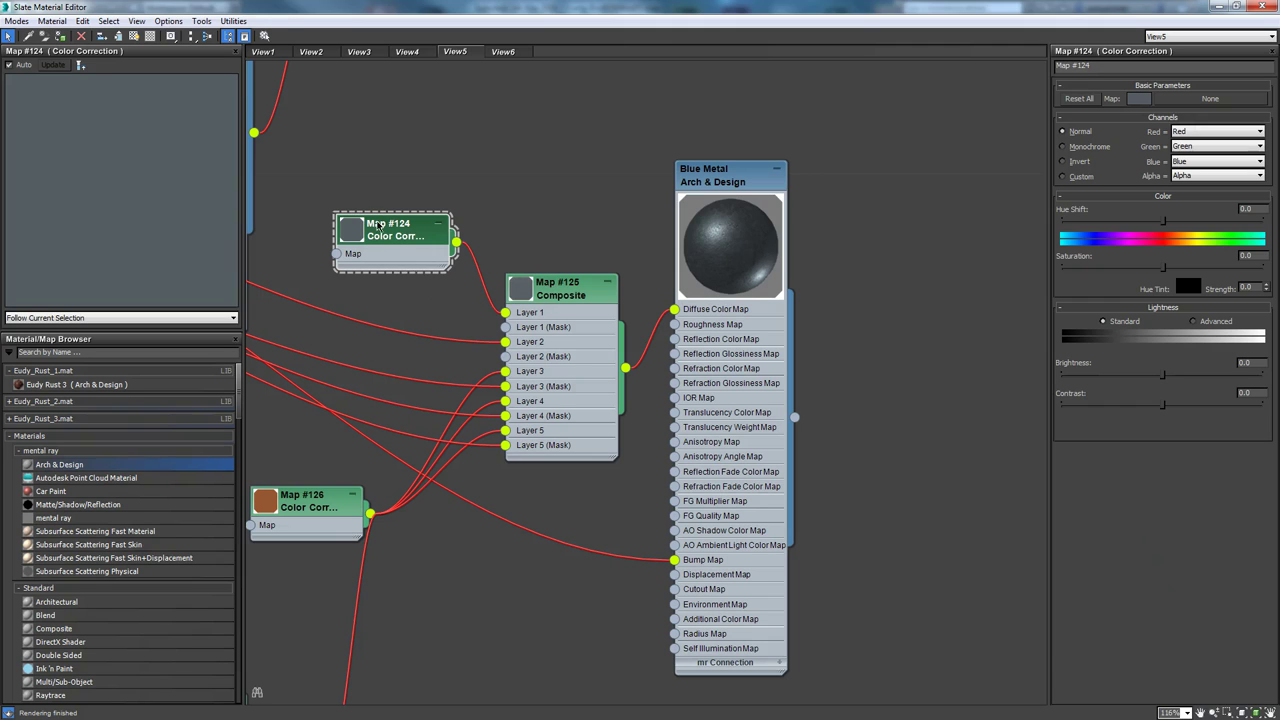
{"action": "left_click_drag", "start_coordinate": [417, 243], "coordinate": [414, 261]}
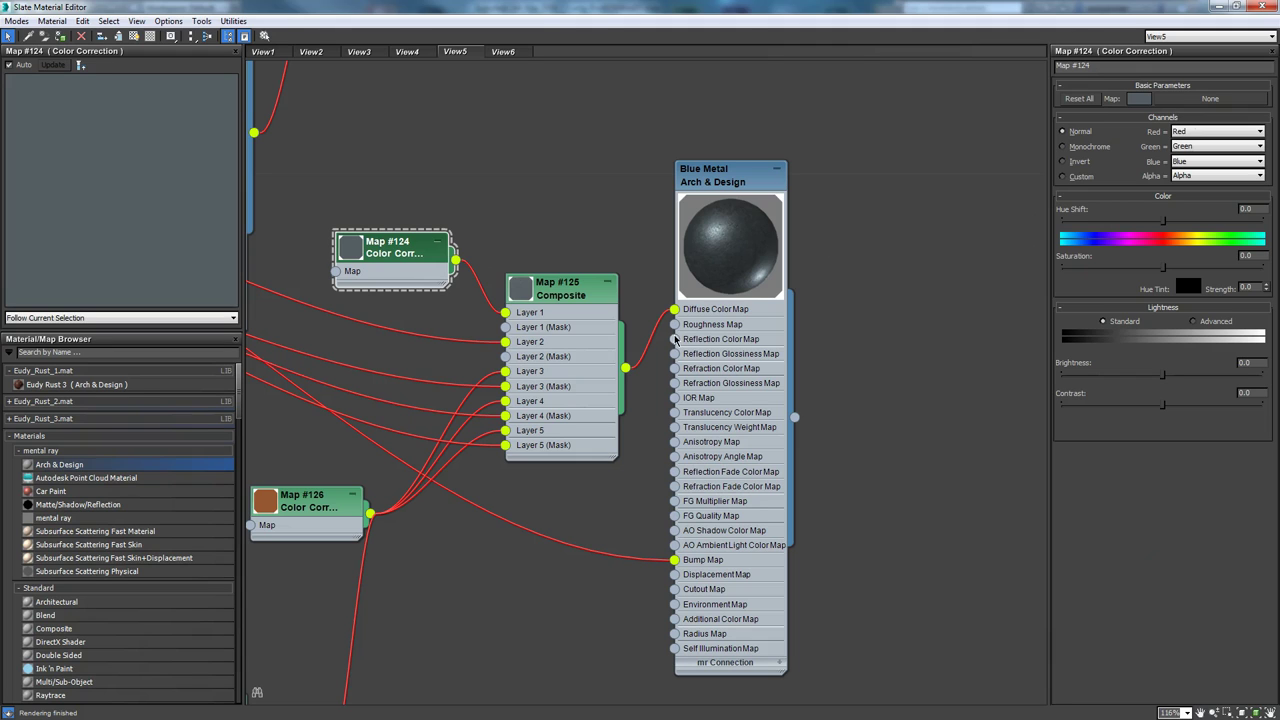
Display the Composite map's layers and trace the Layer 2 connection back to its source map.
{"action": "double_click", "coordinate": [560, 289]}
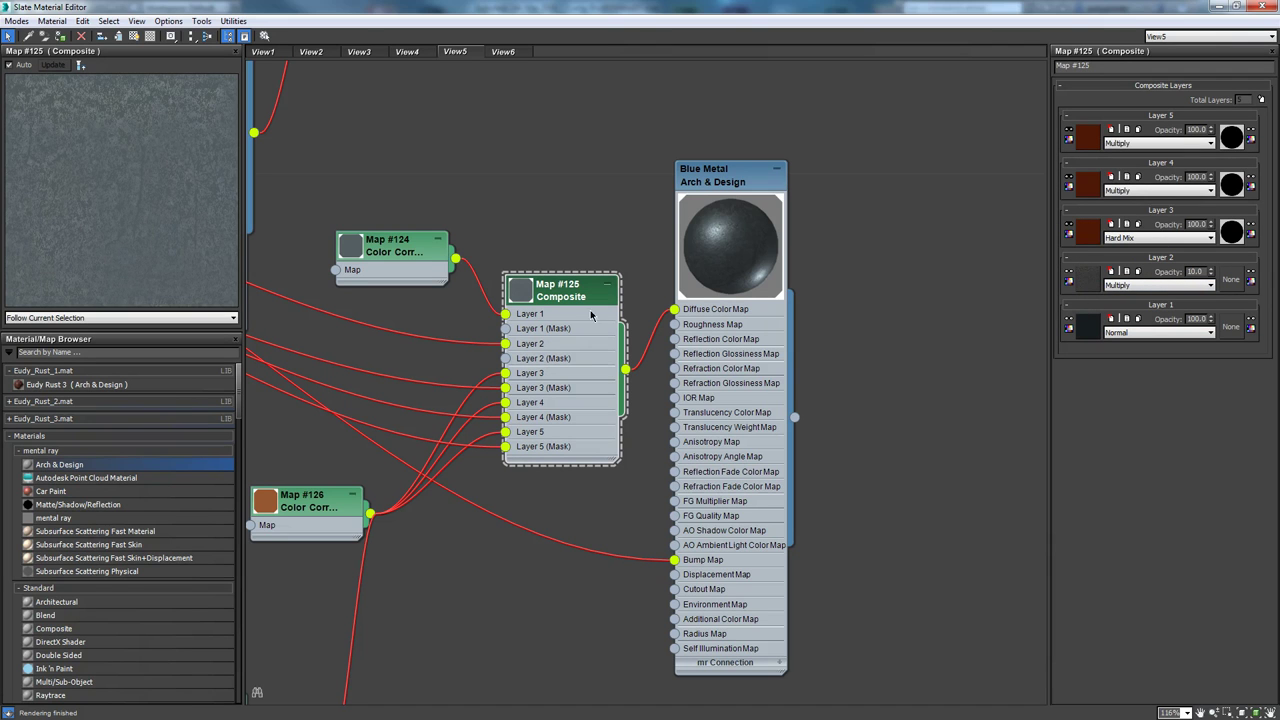
{"action": "scroll", "coordinate": [449, 523], "scroll_direction": "down", "scroll_amount": 2}
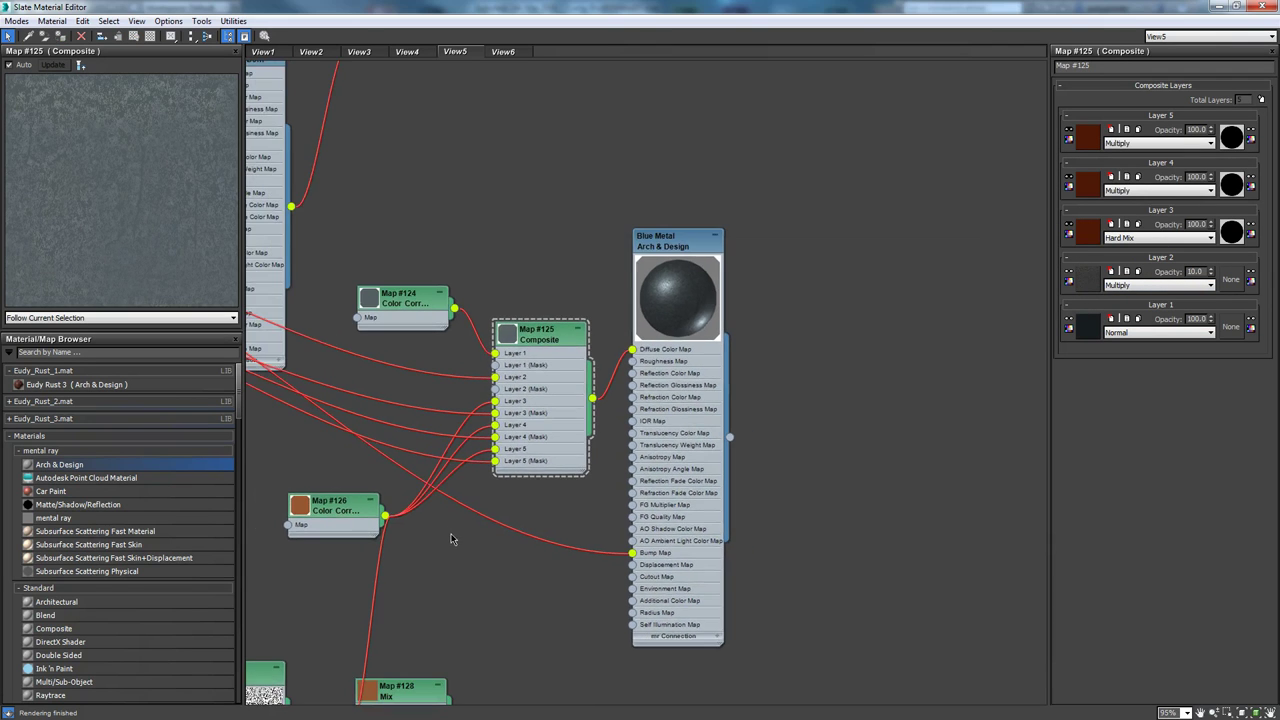
{"action": "middle_click_drag", "start_coordinate": [476, 525], "coordinate": [586, 471]}
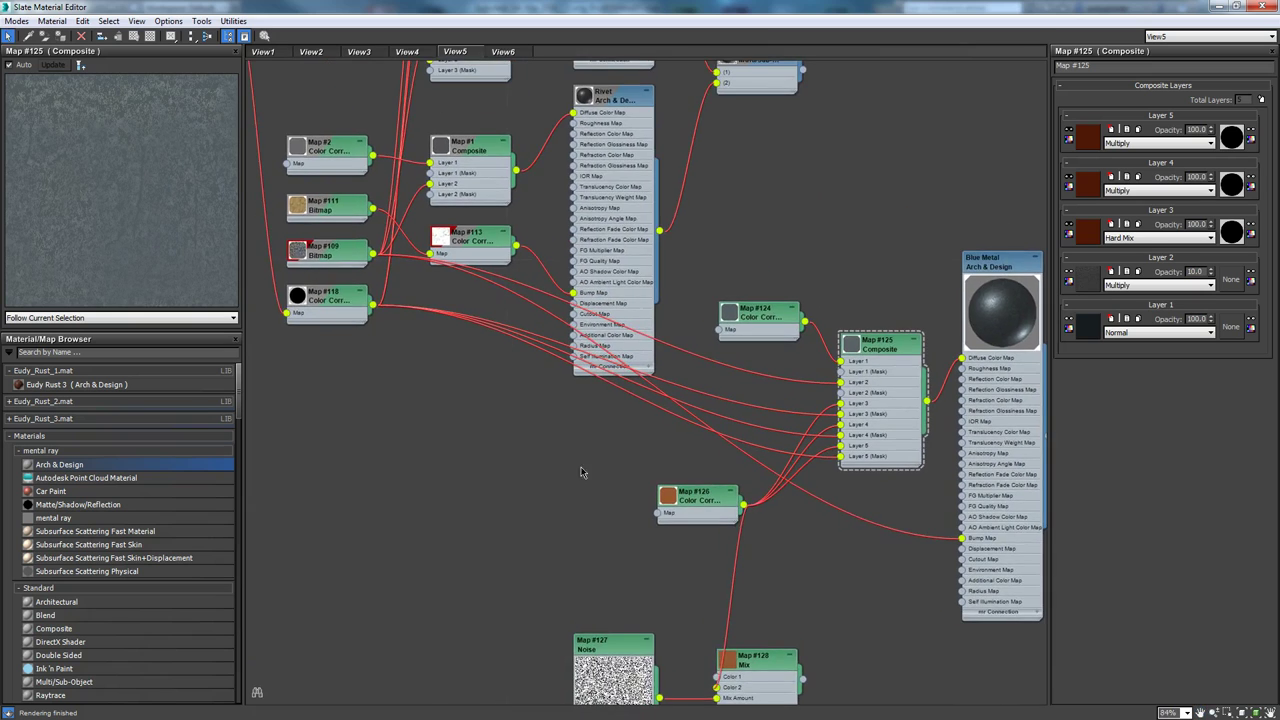
{"action": "scroll", "coordinate": [433, 490], "scroll_direction": "down", "scroll_amount": 1}
{"action": "middle_click_drag", "start_coordinate": [433, 490], "coordinate": [432, 511]}
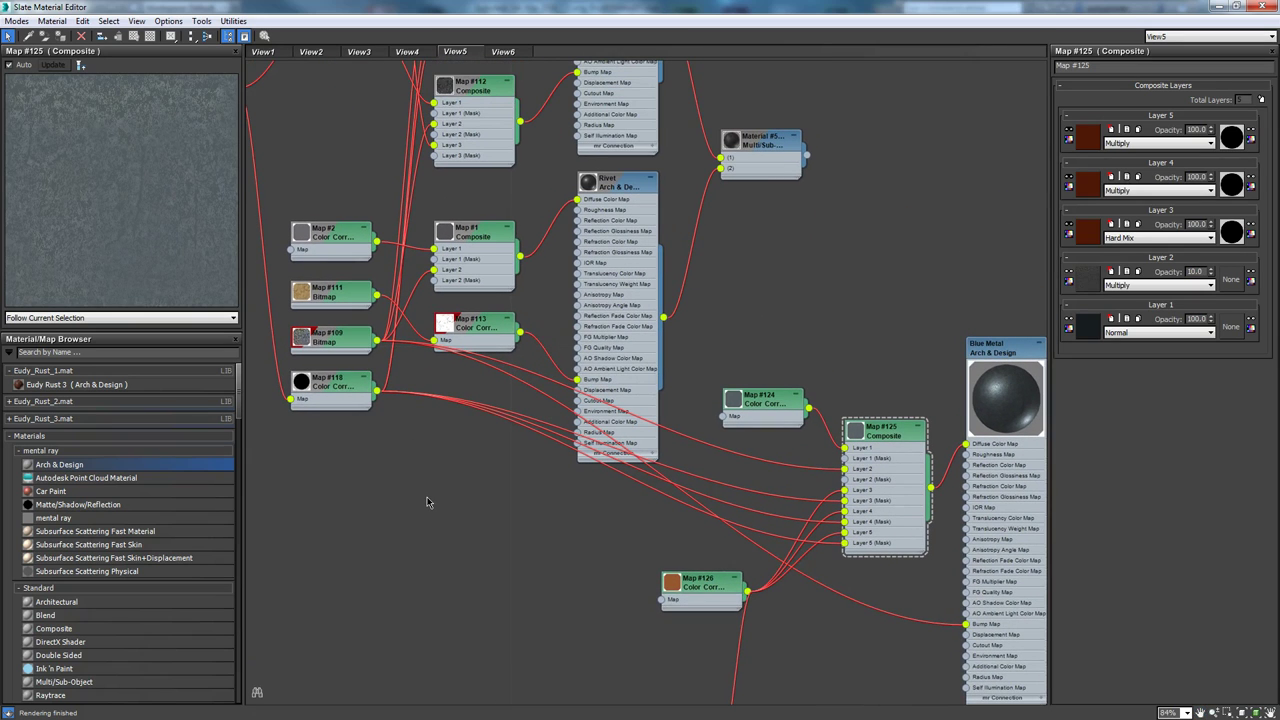
Display the parameters of the concrete1.tga bitmap and view its full source image.
{"action": "left_click", "coordinate": [348, 346]}
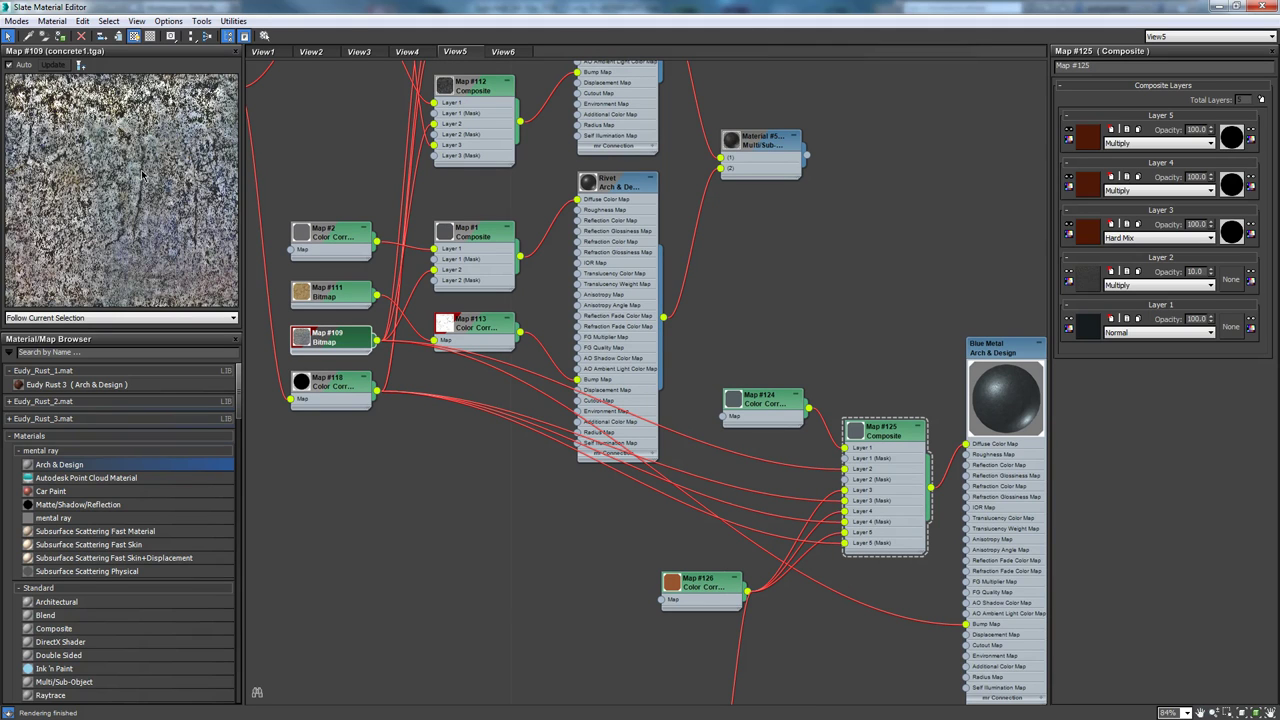
{"action": "double_click", "coordinate": [335, 340]}
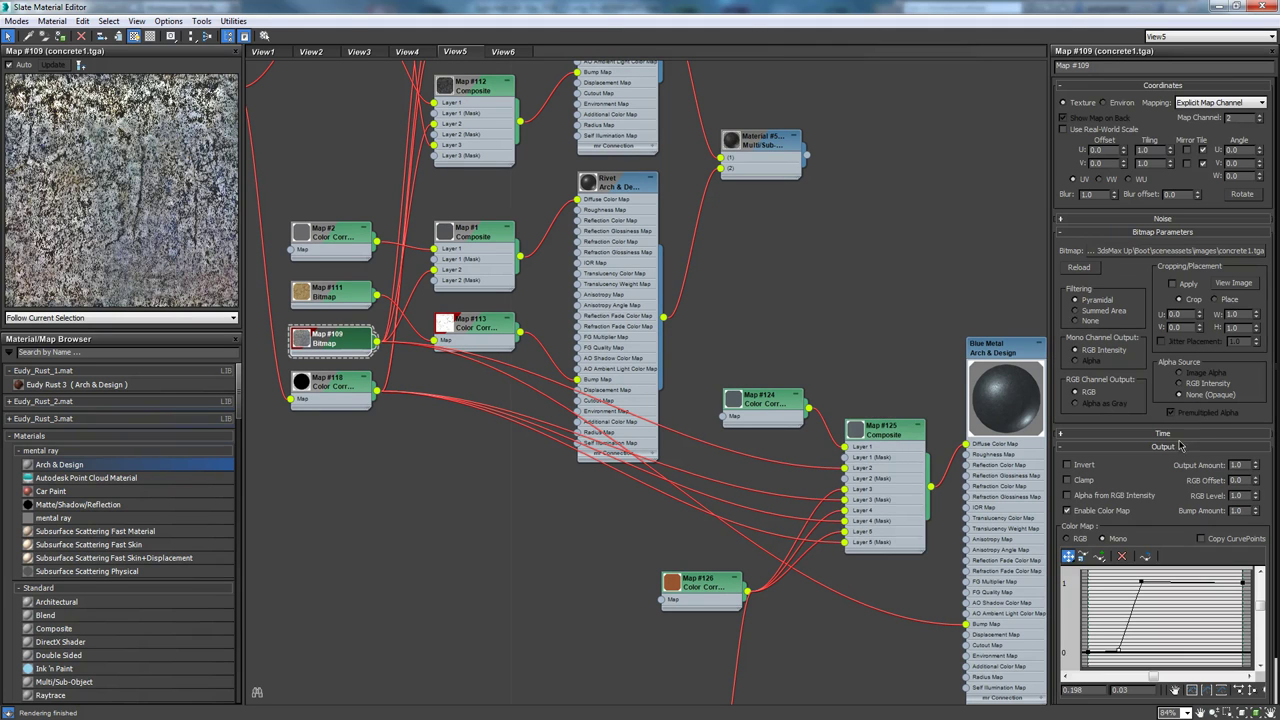
{"action": "left_click", "coordinate": [1234, 284]}
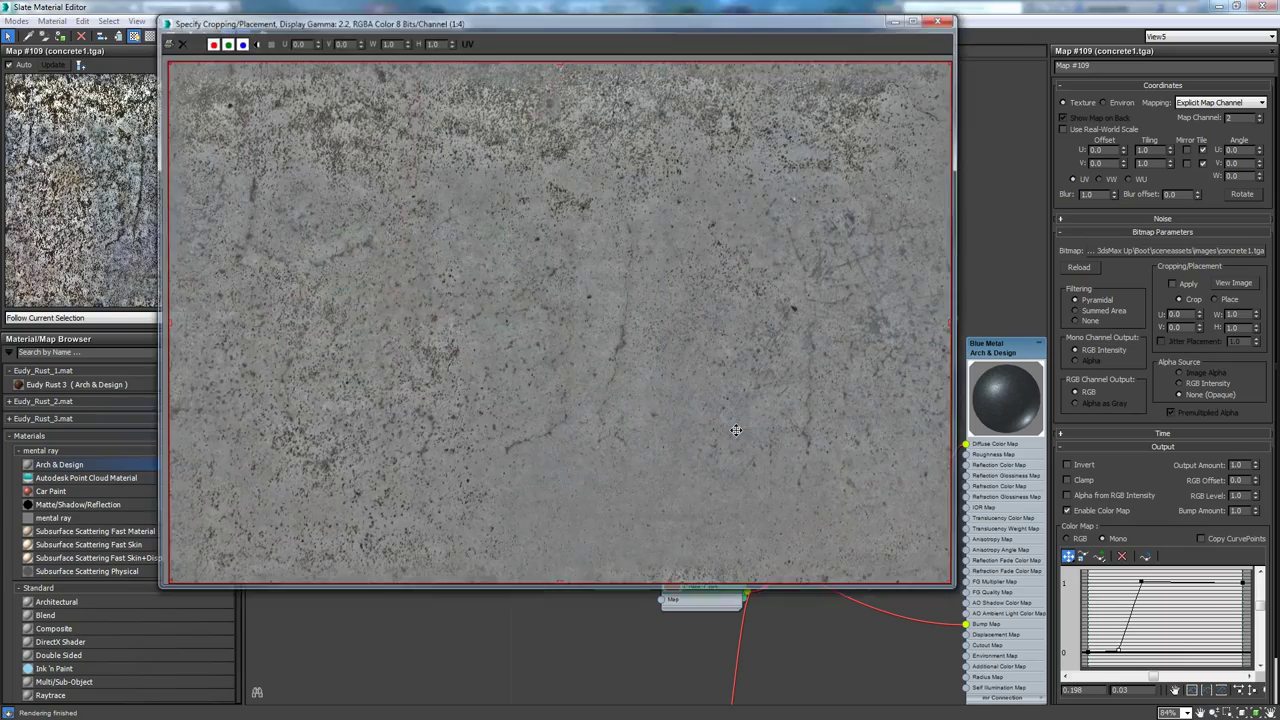
{"action": "left_click_drag", "start_coordinate": [613, 30], "coordinate": [713, 190]}
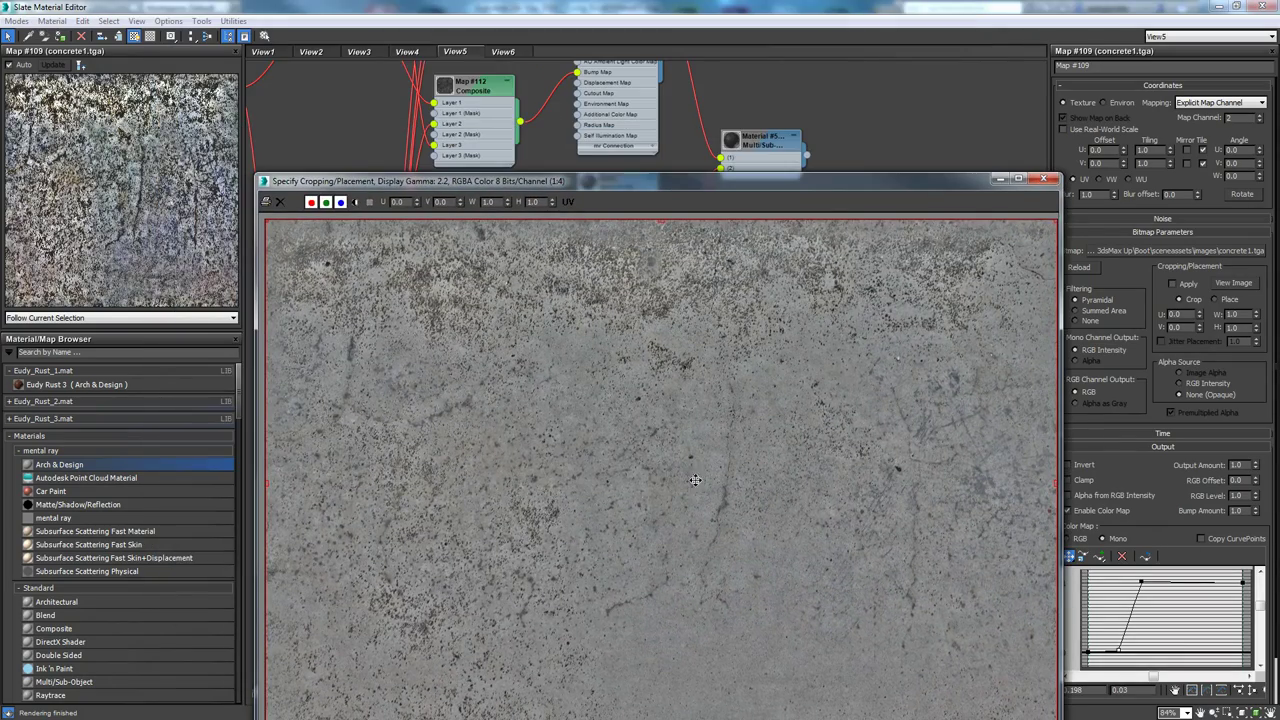
{"action": "left_click", "coordinate": [1043, 182]}
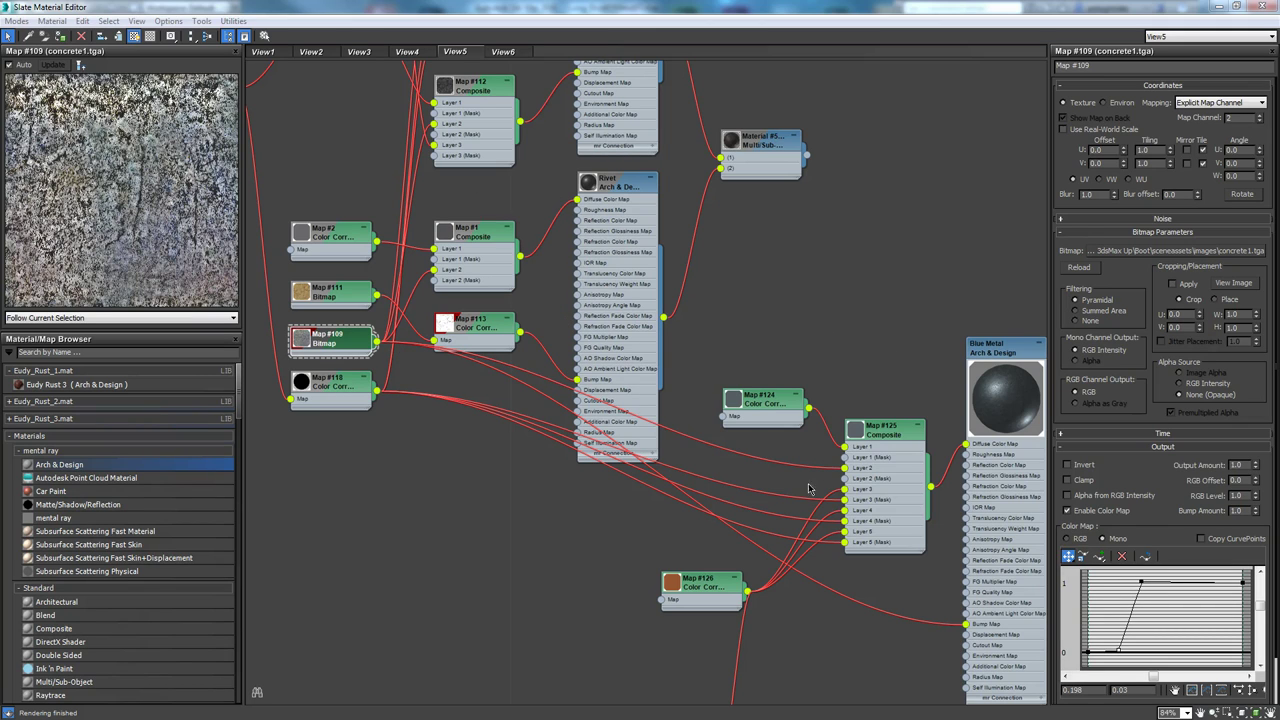
Review the Composite map's layers, display the Blue Metal material's parameters, and toggle its Bump map.
{"action": "scroll", "coordinate": [829, 350], "scroll_direction": "down", "scroll_amount": 1}
{"action": "scroll", "coordinate": [829, 350], "scroll_direction": "up", "scroll_amount": 1}
{"action": "middle_click_drag", "start_coordinate": [829, 350], "coordinate": [760, 227]}
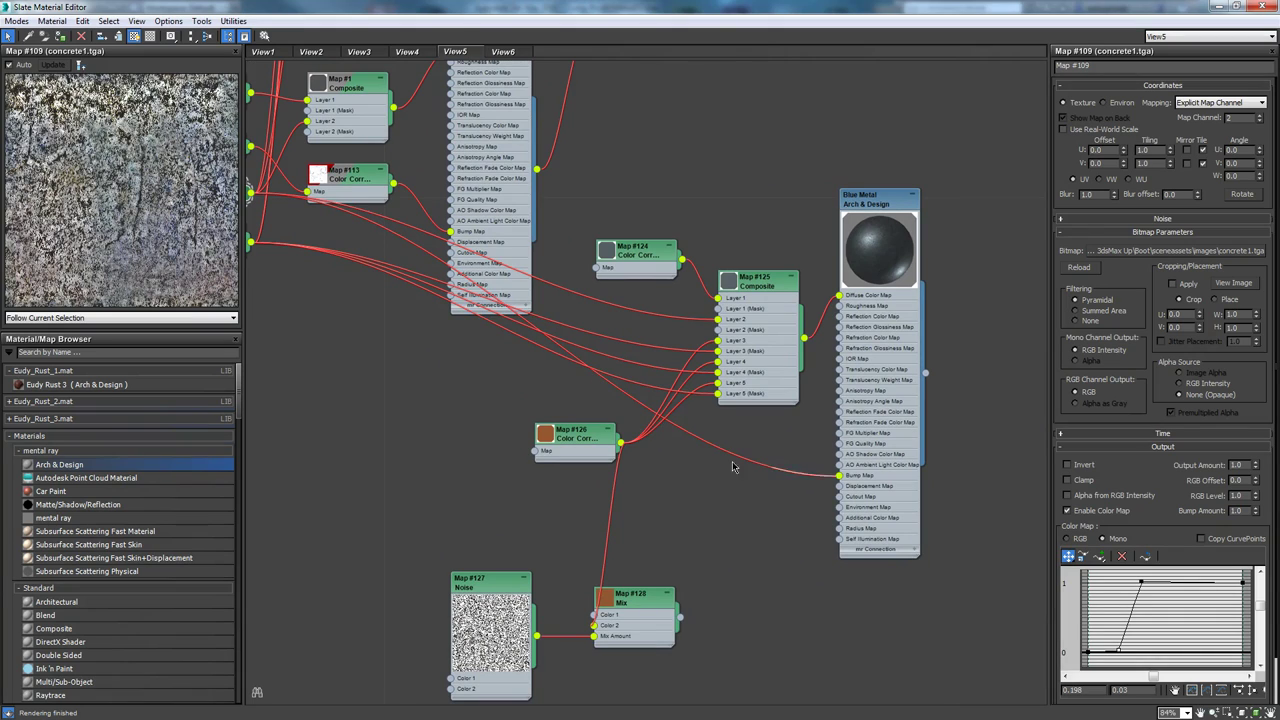
{"action": "double_click", "coordinate": [757, 284]}
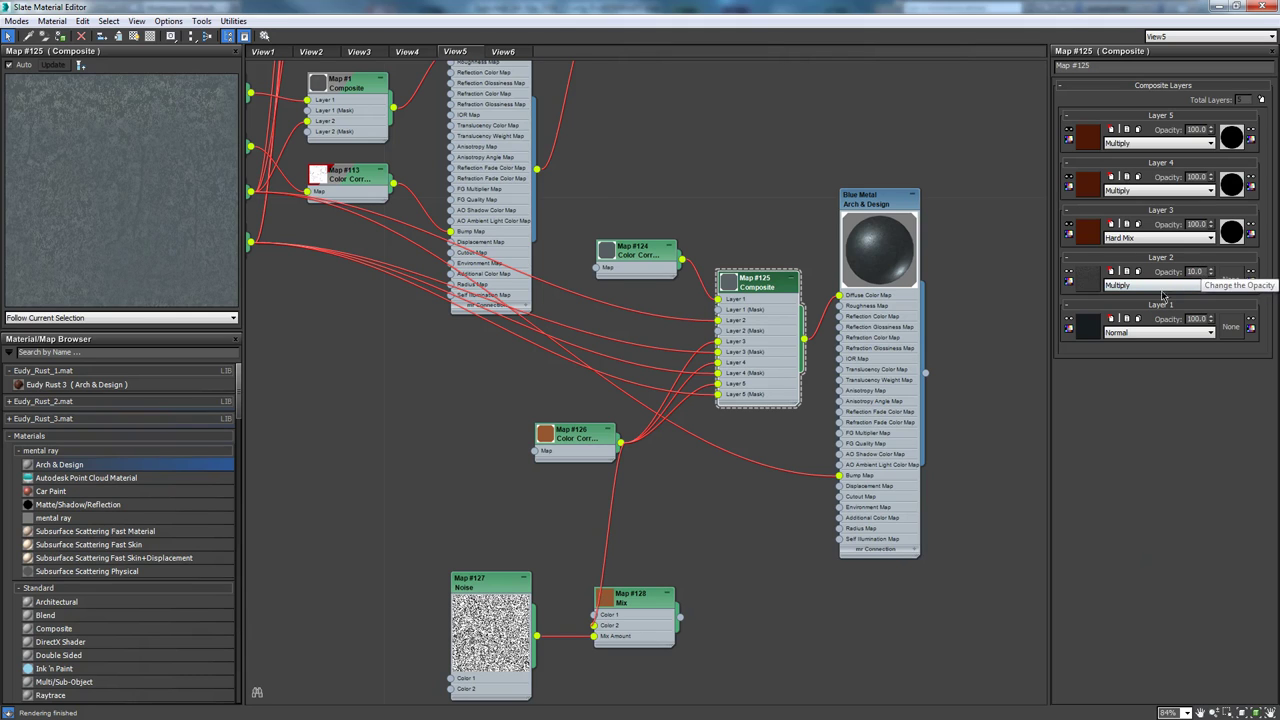
{"action": "left_click", "coordinate": [876, 206]}
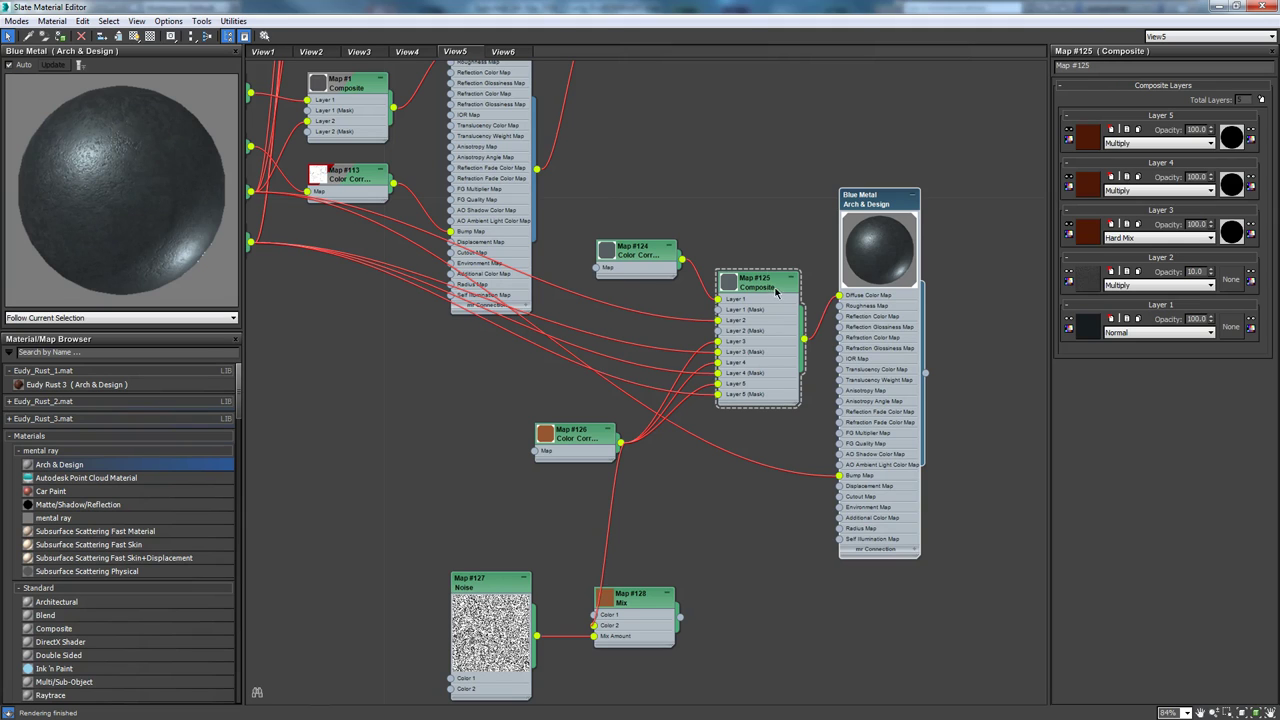
{"action": "double_click", "coordinate": [881, 212]}
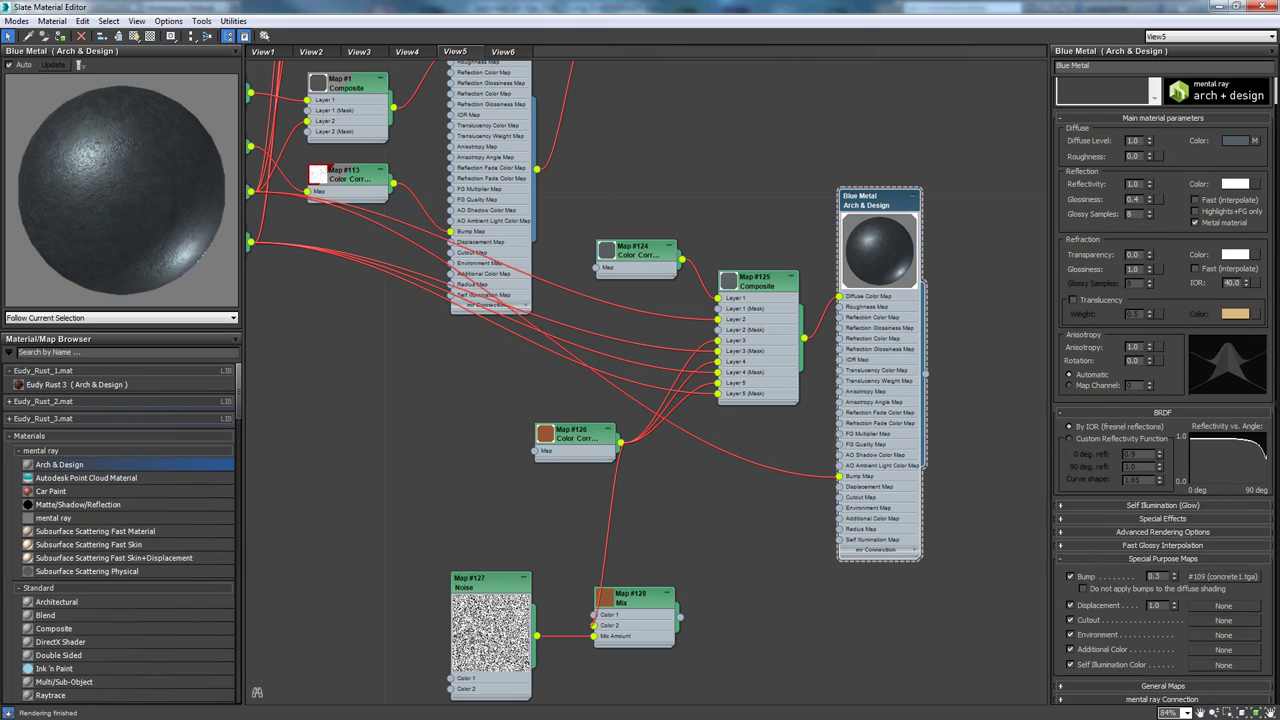
{"action": "left_click", "coordinate": [1071, 577]}
Restore the material editor to a smaller window to uncover the boot viewport, and set the timeline to frame 0.
{"action": "left_click", "coordinate": [1238, 6]}
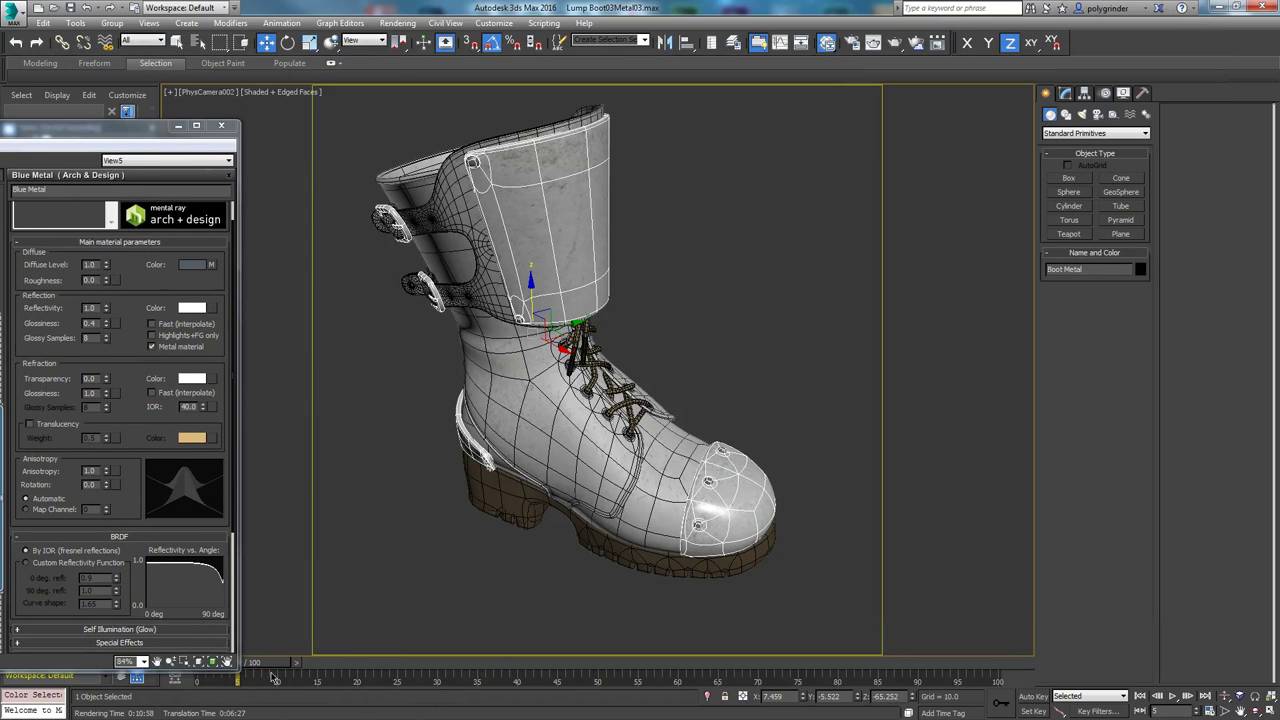
{"action": "left_click_drag", "start_coordinate": [273, 679], "coordinate": [264, 676]}
{"action": "key", "text": "w"}
{"action": "left_click", "coordinate": [740, 356]}
{"action": "left_click", "coordinate": [690, 230]}
Examine the UVW Map modifiers and their map channels on the Boot Metal object, comparing them with the outside top leather object.
{"action": "left_click", "coordinate": [1065, 92]}
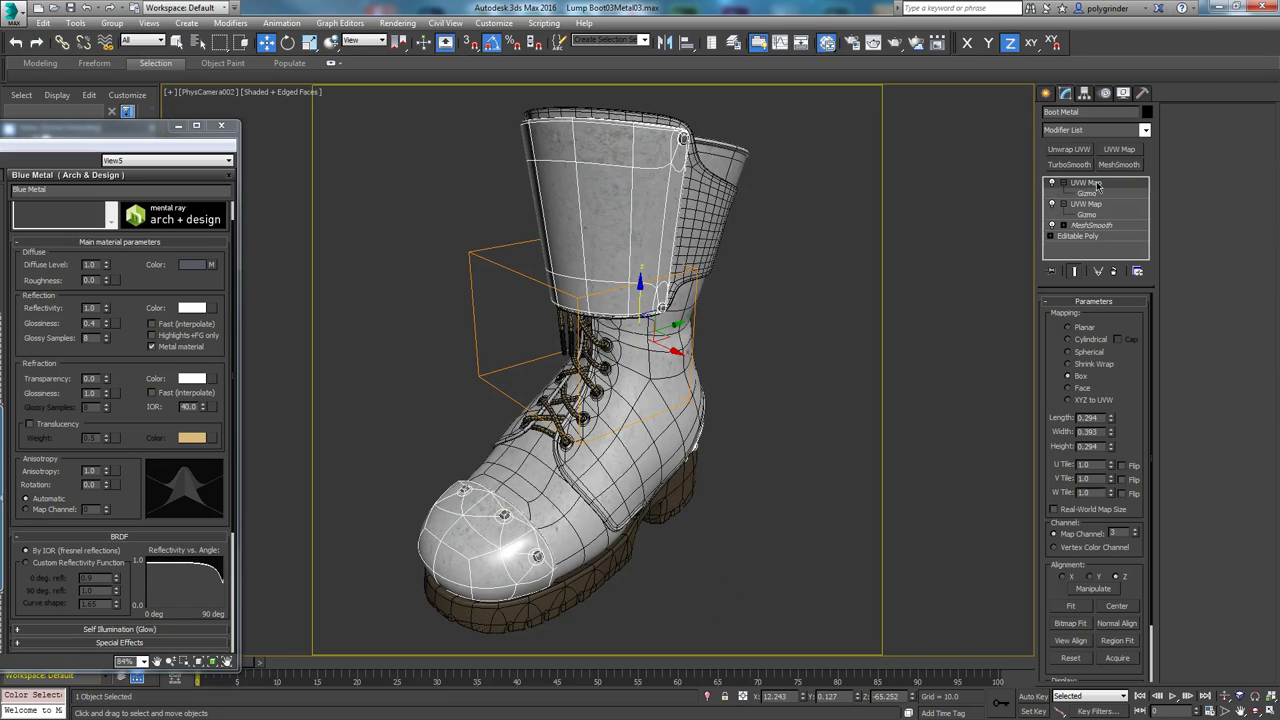
{"action": "left_click", "coordinate": [1099, 206]}
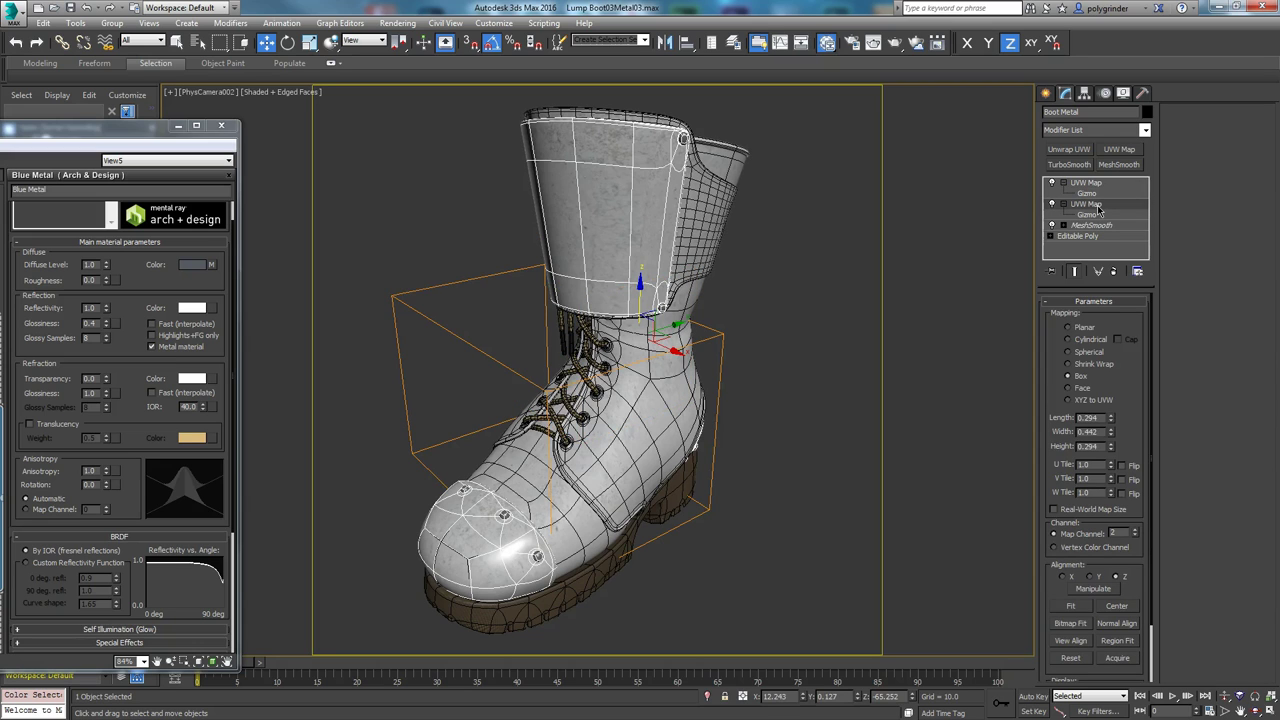
{"action": "left_click", "coordinate": [655, 408]}
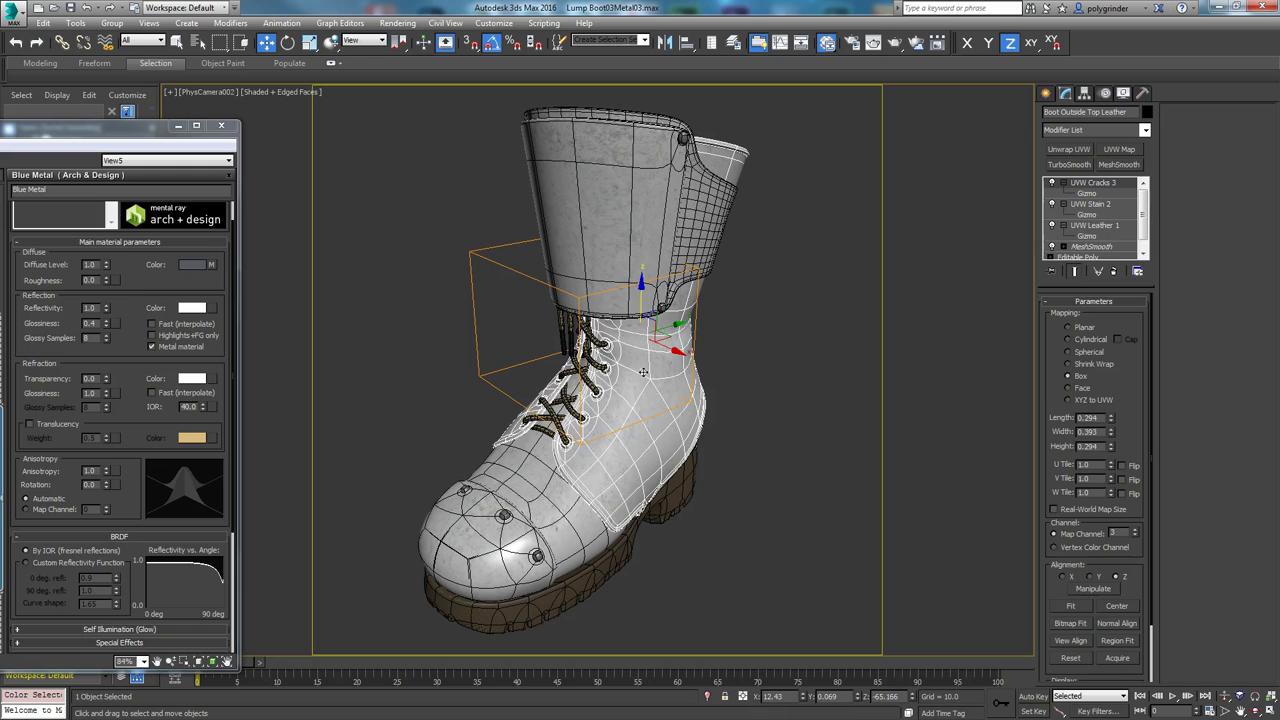
{"action": "left_click", "coordinate": [505, 516]}
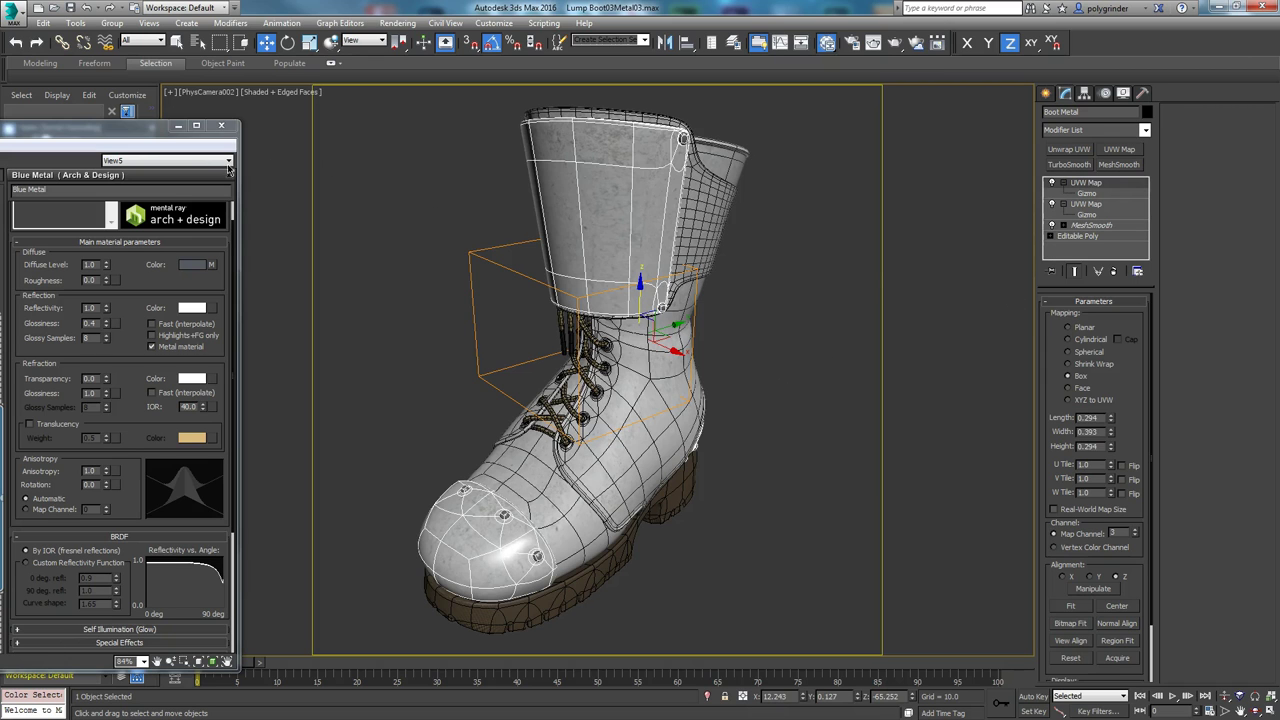
Bring the material editor back into view and display the parameters of the concrete1.tga bitmap.
{"action": "left_click_drag", "start_coordinate": [140, 140], "coordinate": [1019, 113]}
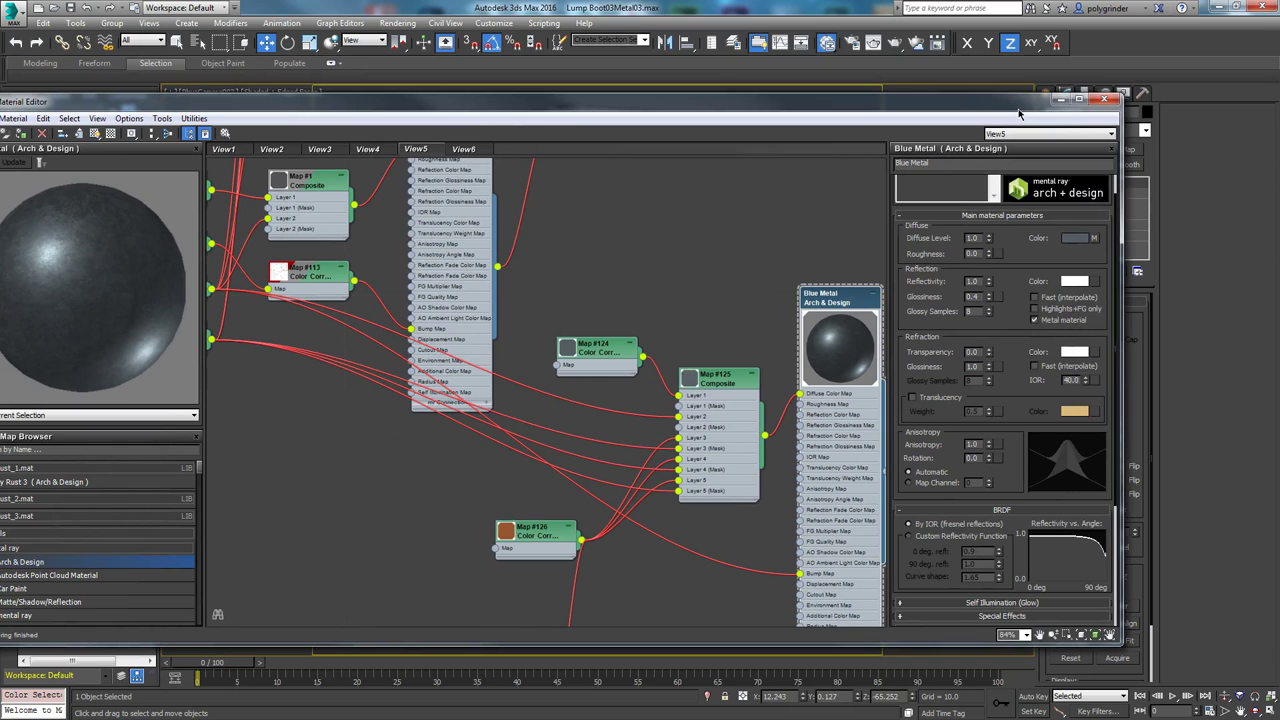
{"action": "middle_click_drag", "start_coordinate": [434, 354], "coordinate": [529, 486]}
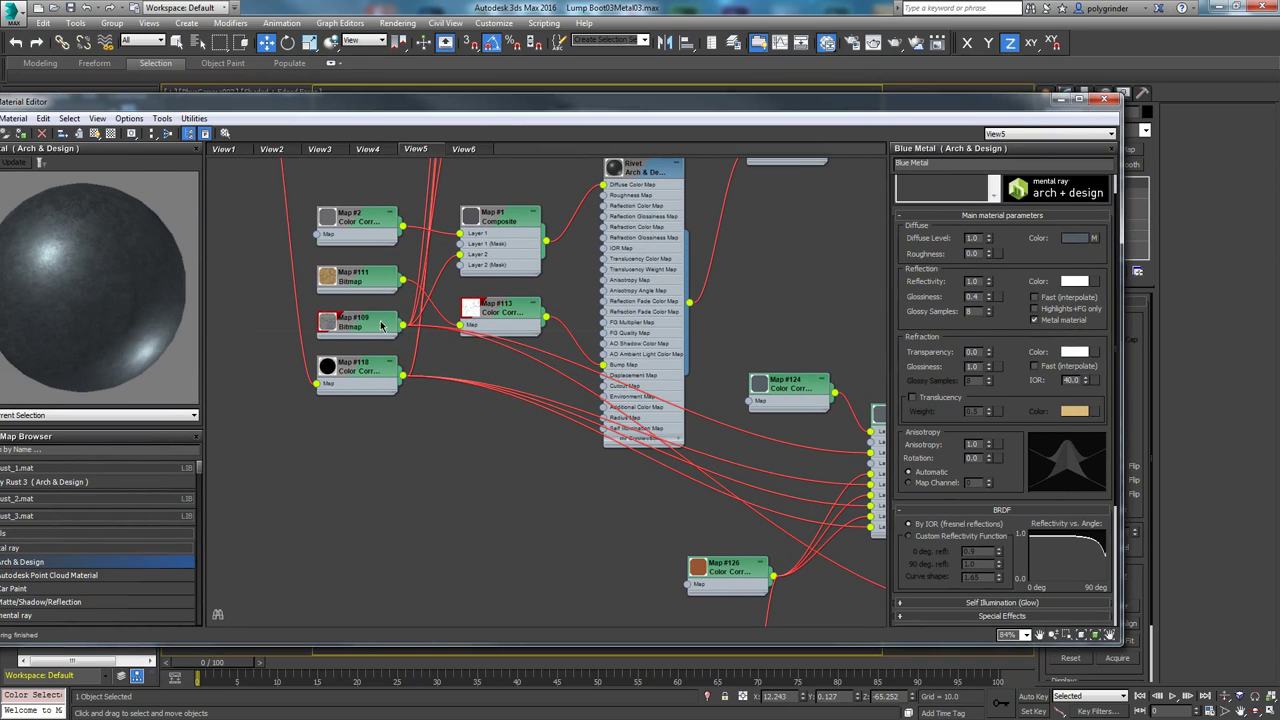
{"action": "left_click", "coordinate": [378, 322]}
{"action": "double_click", "coordinate": [378, 322]}
{"action": "left_click_drag", "start_coordinate": [190, 101], "coordinate": [372, 79]}
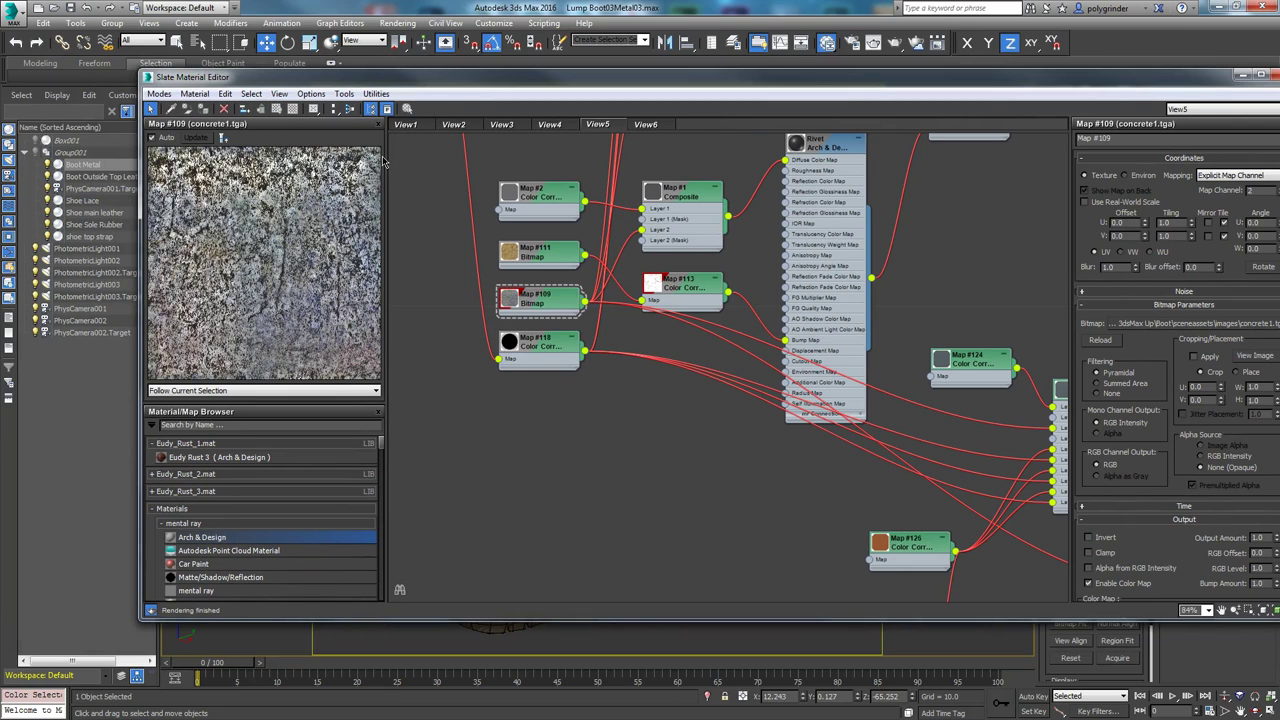
Hide the concrete1.tga bitmap on Blue Metal in the viewport, and show it there again.
{"action": "left_click", "coordinate": [557, 298]}
{"action": "left_click", "coordinate": [277, 108]}
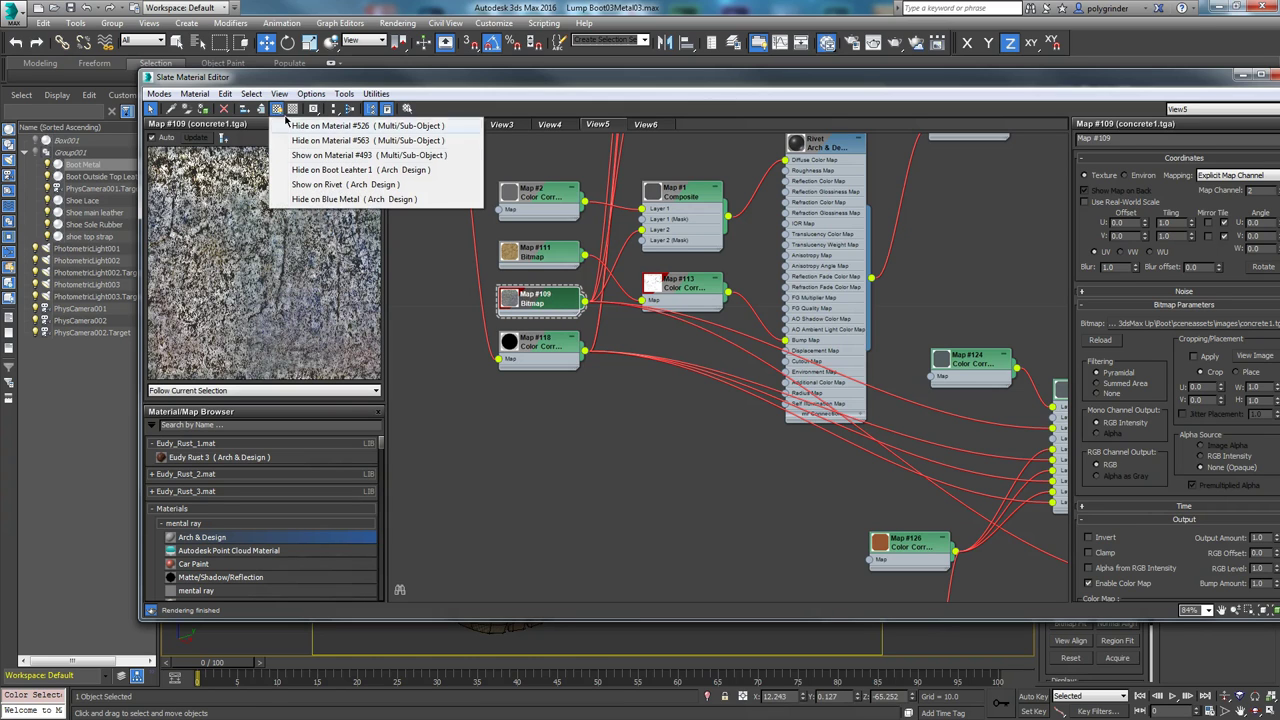
{"action": "left_click", "coordinate": [385, 200]}
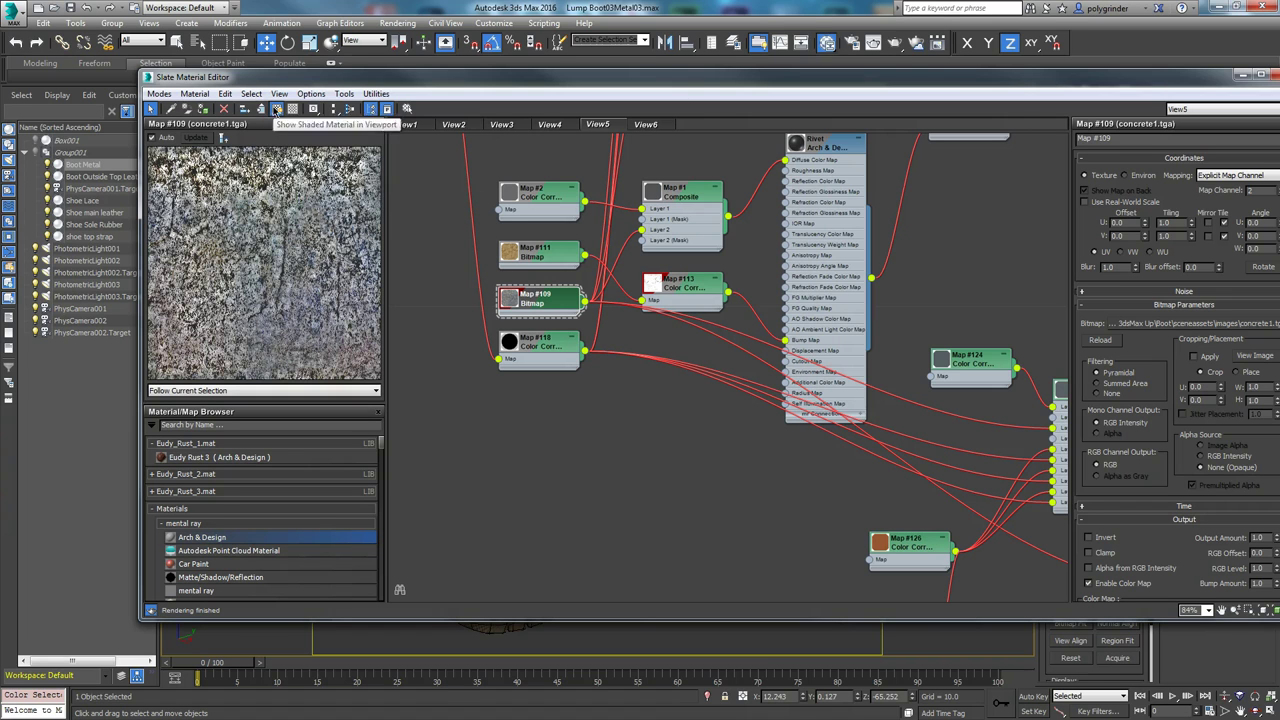
{"action": "left_click", "coordinate": [277, 108]}
{"action": "left_click", "coordinate": [330, 199]}
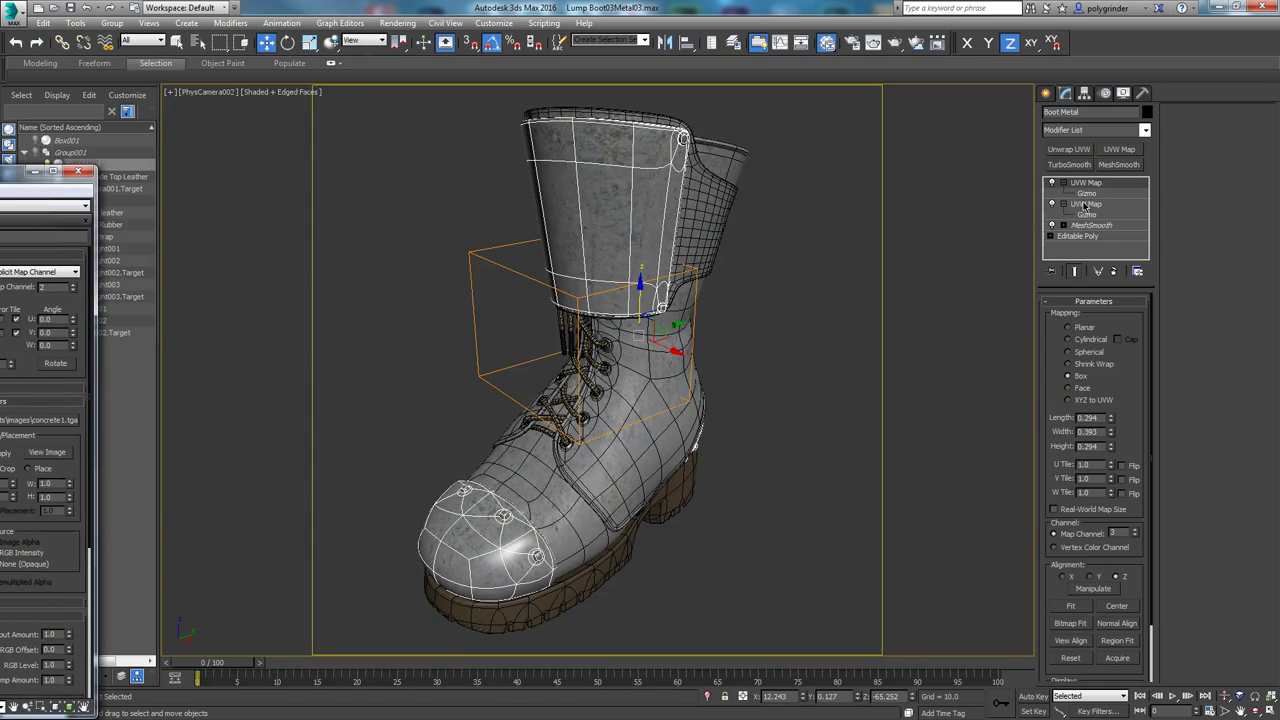
{"action": "left_click", "coordinate": [1085, 204]}
{"action": "left_click", "coordinate": [1087, 214]}
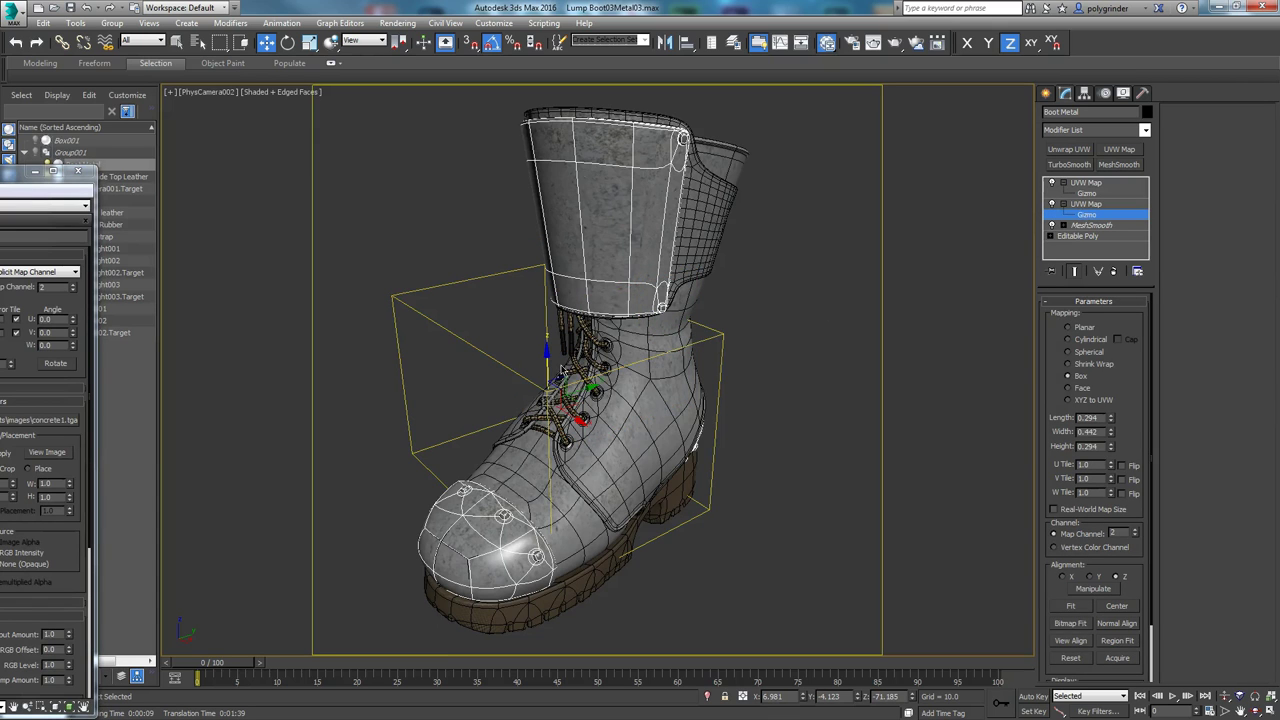
{"action": "mouse_move", "coordinate": [548, 366]}
{"action": "left_mouse_down"}
{"action": "mouse_move", "coordinate": [546, 328]}
{"action": "mouse_move", "coordinate": [536, 402]}
{"action": "mouse_move", "coordinate": [536, 386]}
{"action": "left_mouse_up"}
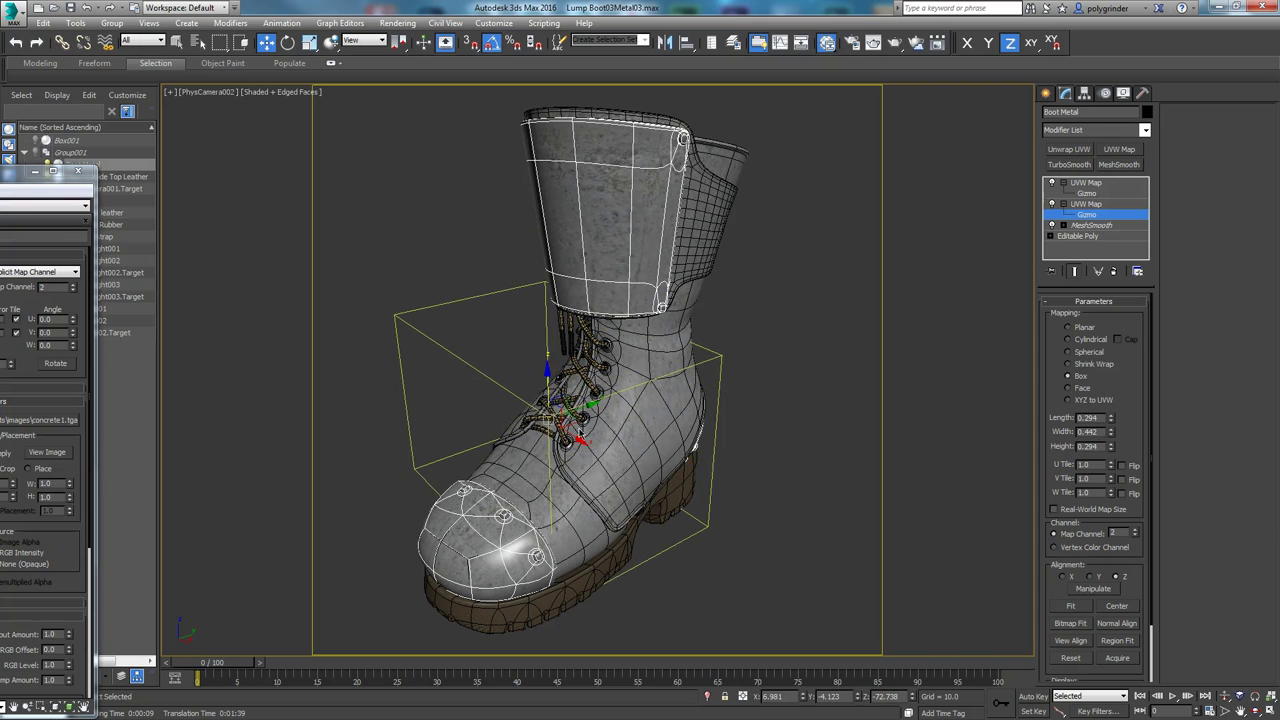
{"action": "left_click_drag", "start_coordinate": [584, 441], "coordinate": [598, 445]}
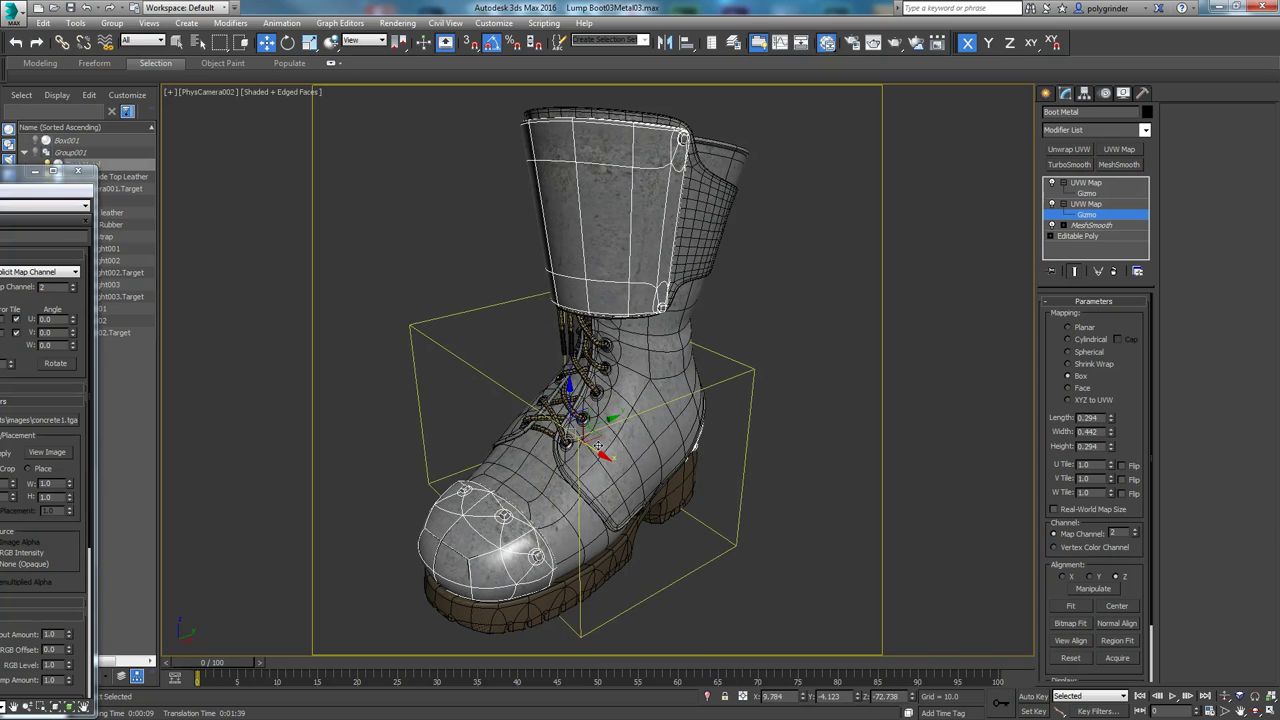
{"action": "key", "text": "ctrl+z"}
{"action": "key", "text": "ctrl+z"}
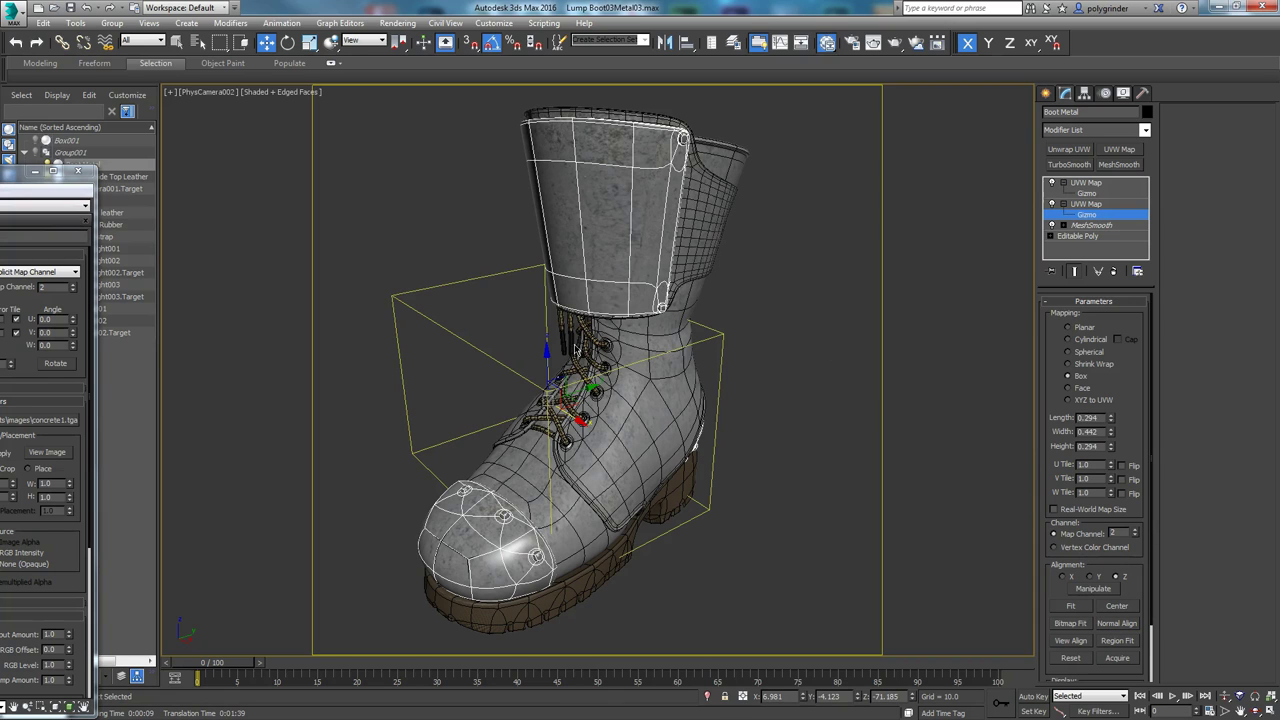
Switch the viewport to Perspective and examine the rivets on the boot's metal toe cap up close.
{"action": "left_click_drag", "start_coordinate": [20, 171], "coordinate": [0, 89]}
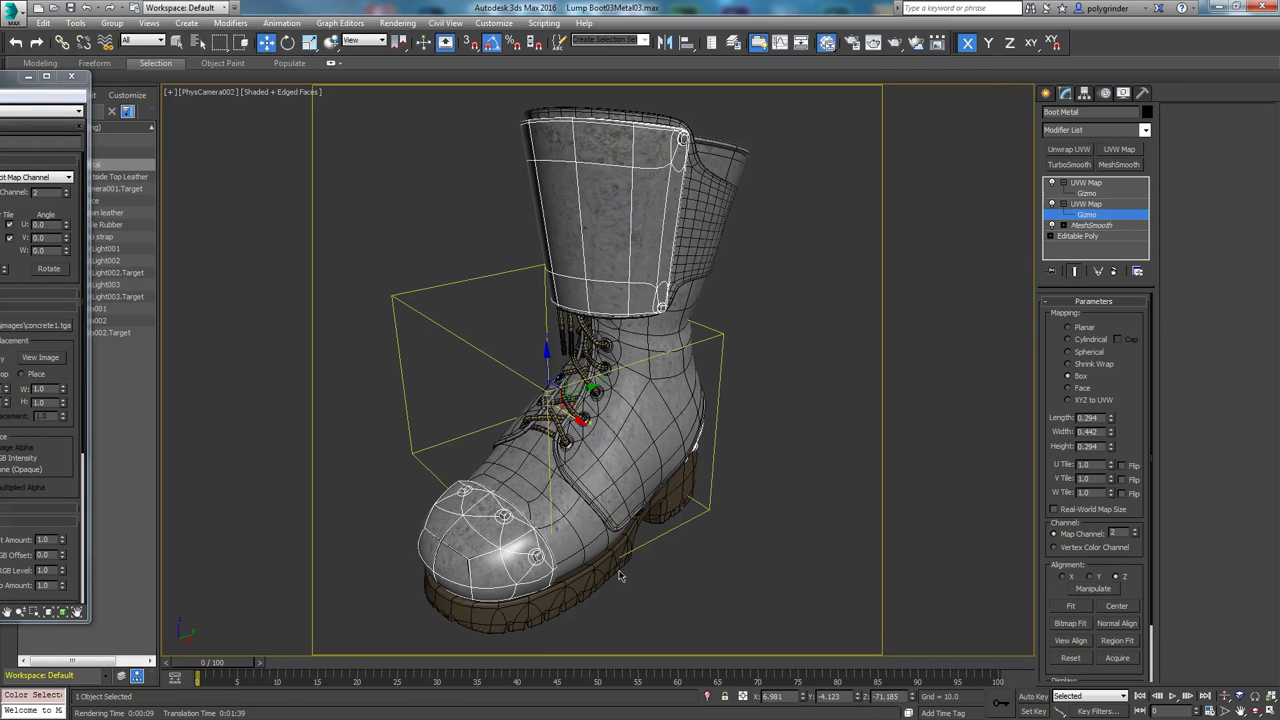
{"action": "key", "text": "p"}
{"action": "scroll", "coordinate": [605, 590], "scroll_direction": "up", "scroll_amount": 8}
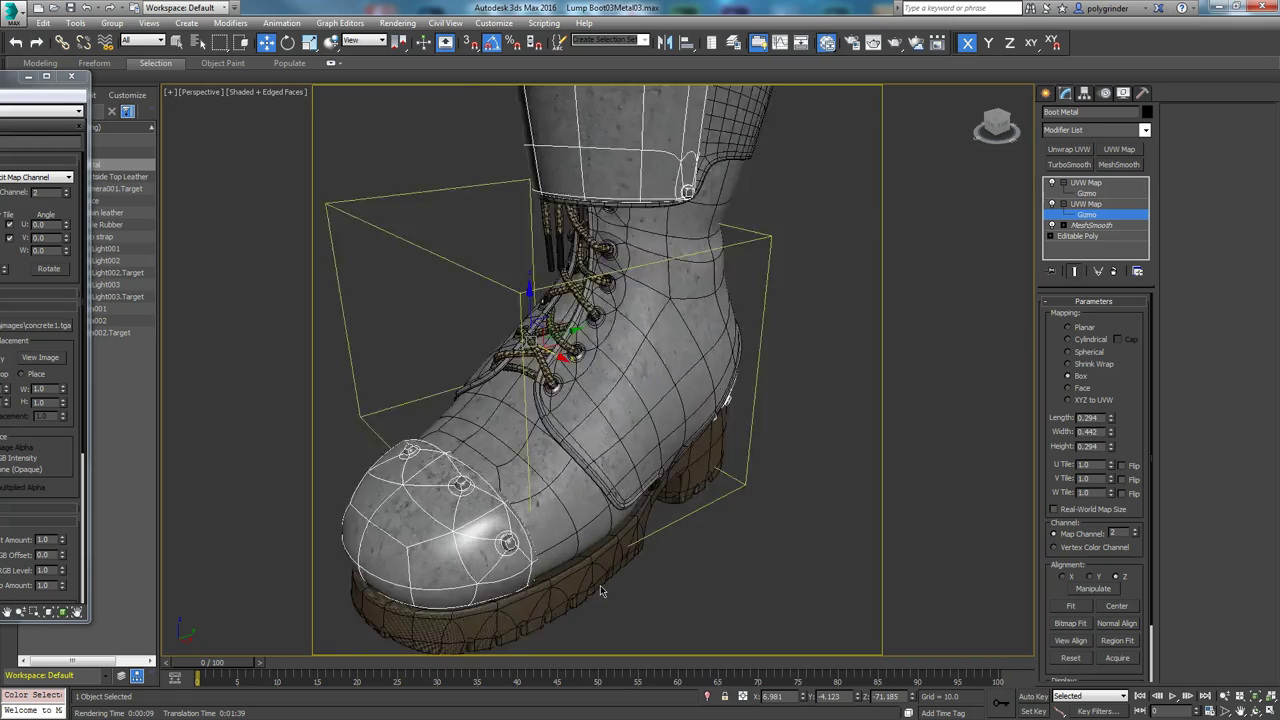
{"action": "middle_click_drag", "start_coordinate": [677, 489], "coordinate": [722, 432], "text": "alt"}
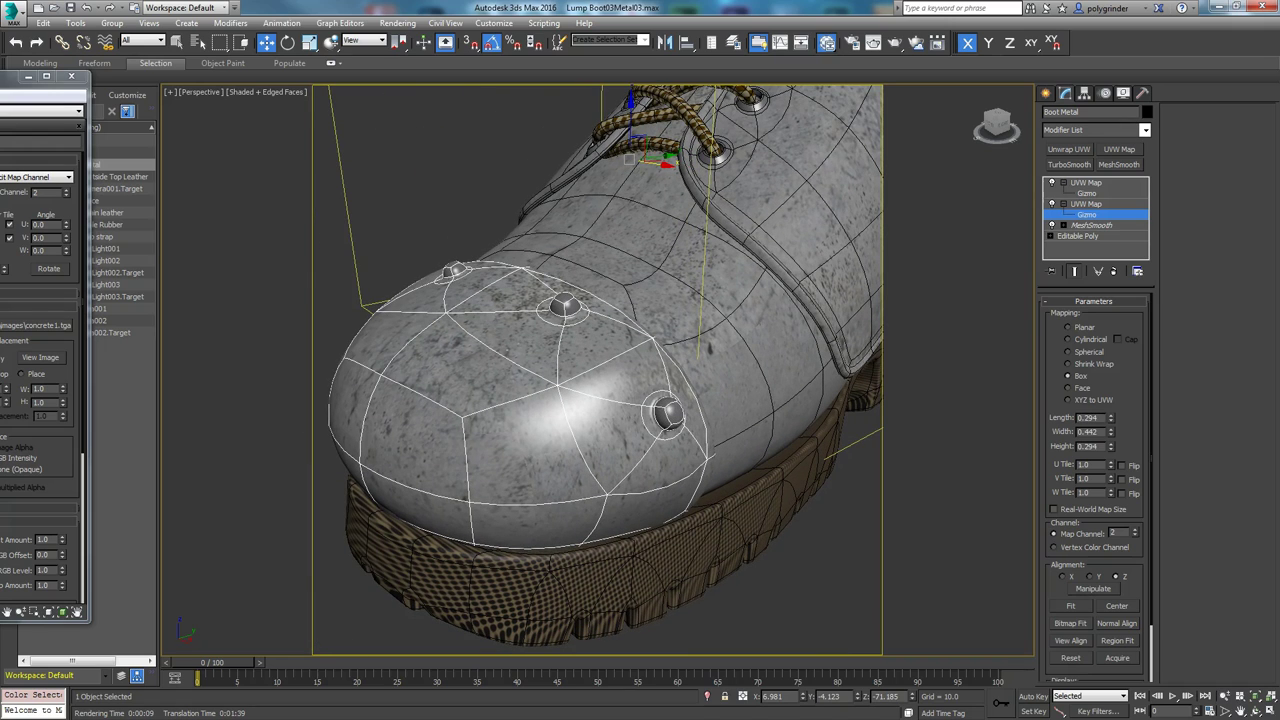
Bring the material editor back into view and display the parameters of the Rivet Arch & Design material.
{"action": "key", "text": "m"}
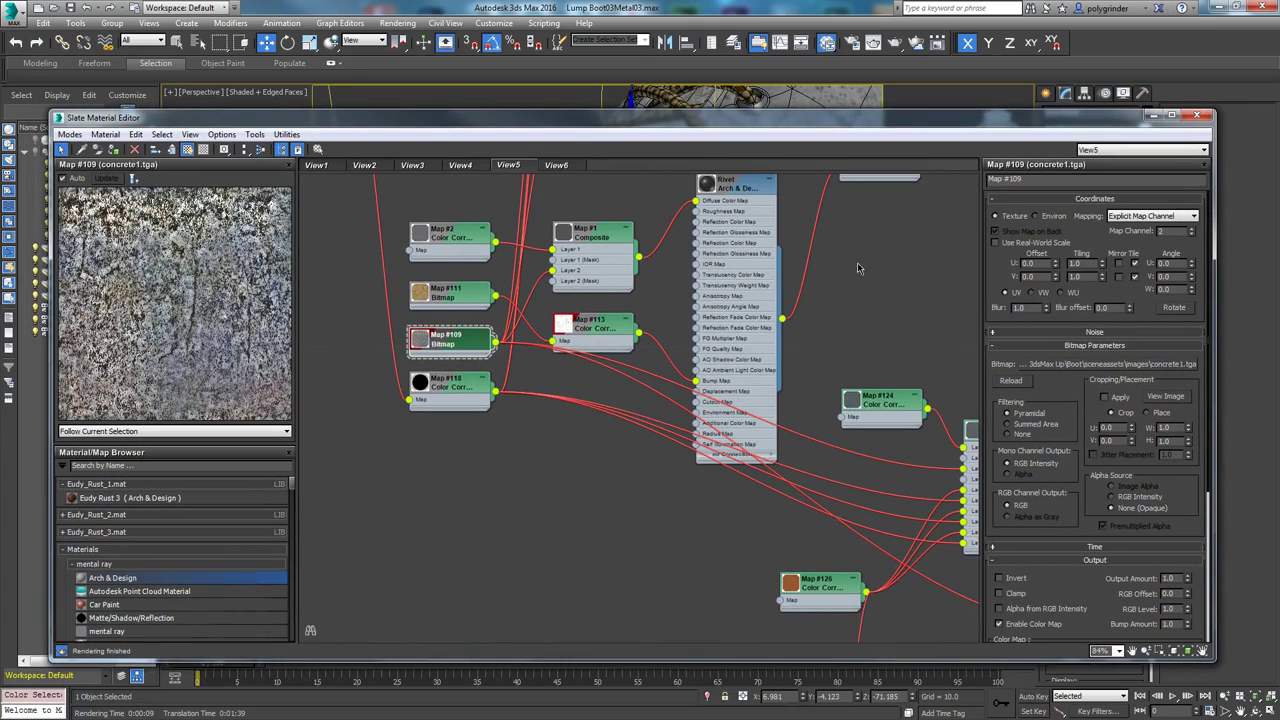
{"action": "scroll", "coordinate": [799, 389], "scroll_direction": "up", "scroll_amount": 2}
{"action": "mouse_move", "coordinate": [799, 389]}
{"action": "middle_mouse_down"}
{"action": "mouse_move", "coordinate": [828, 516]}
{"action": "mouse_move", "coordinate": [785, 405]}
{"action": "middle_mouse_up"}
{"action": "scroll", "coordinate": [785, 405], "scroll_direction": "up", "scroll_amount": 1}
{"action": "double_click", "coordinate": [690, 381]}
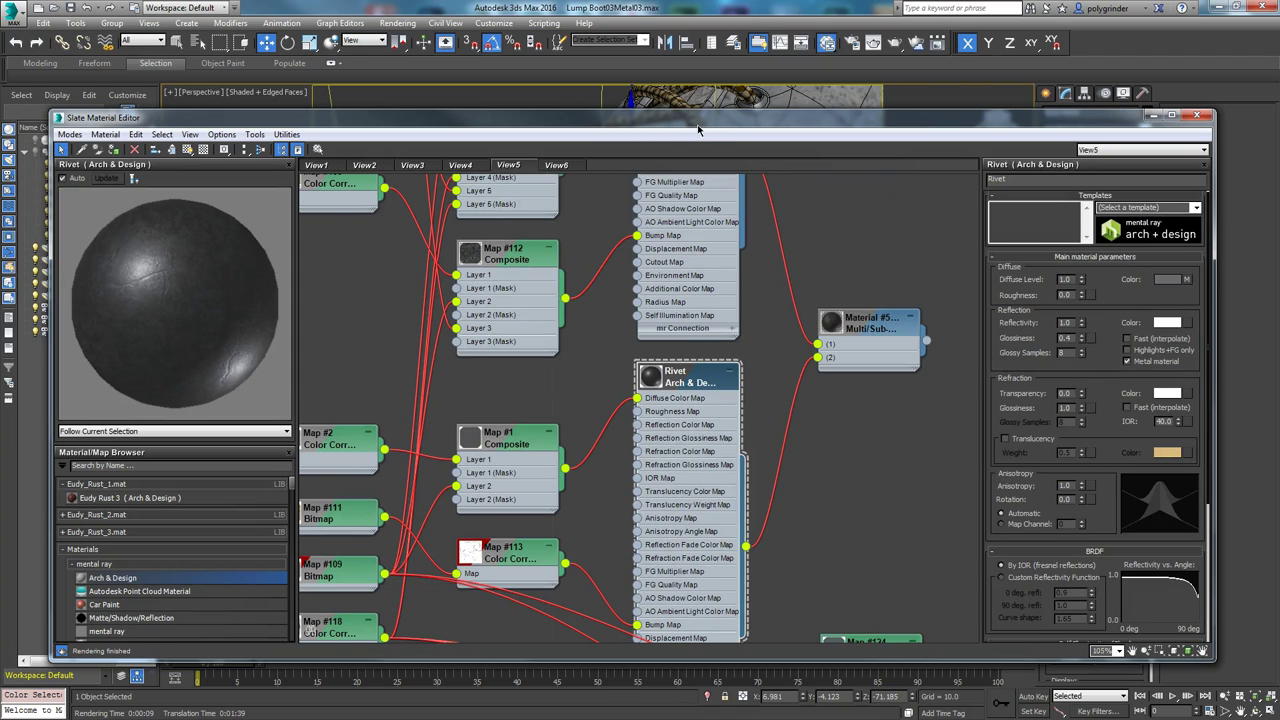
Move the material editor off the model and examine the rivets on the toe cap and heel plate from several angles.
{"action": "left_click_drag", "start_coordinate": [698, 130], "coordinate": [696, 285]}
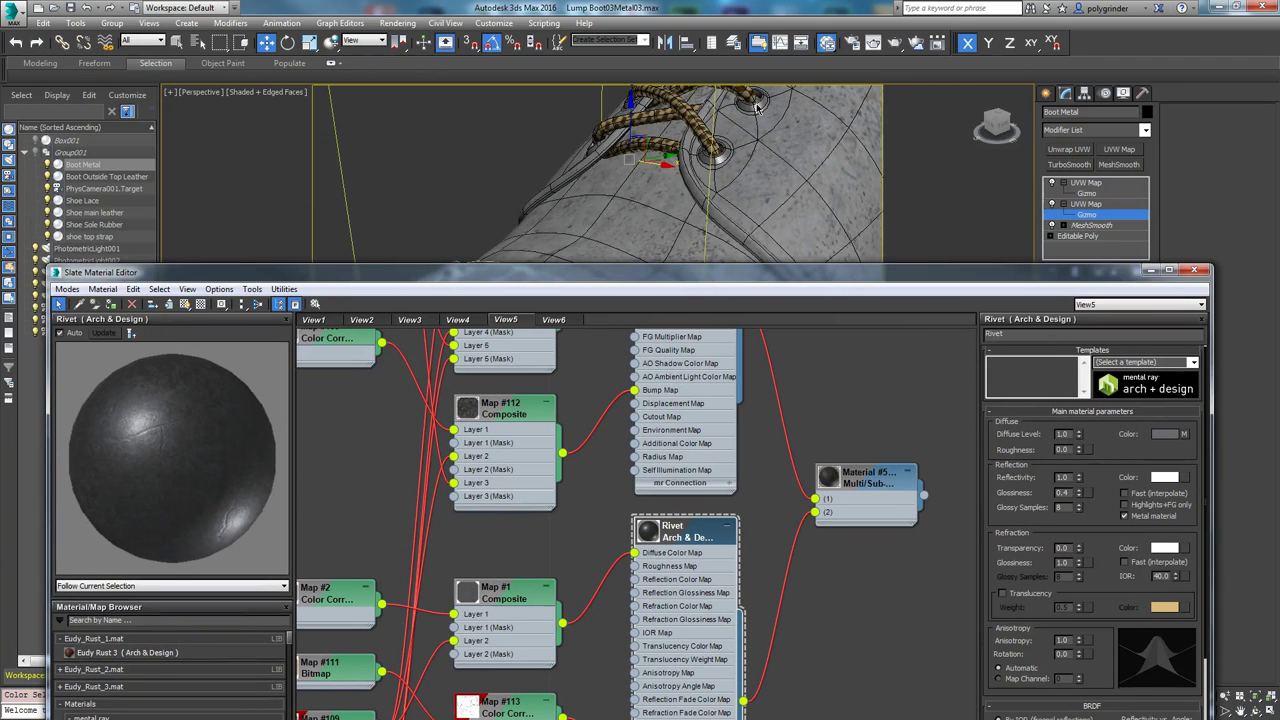
{"action": "left_click_drag", "start_coordinate": [693, 276], "coordinate": [735, 147]}
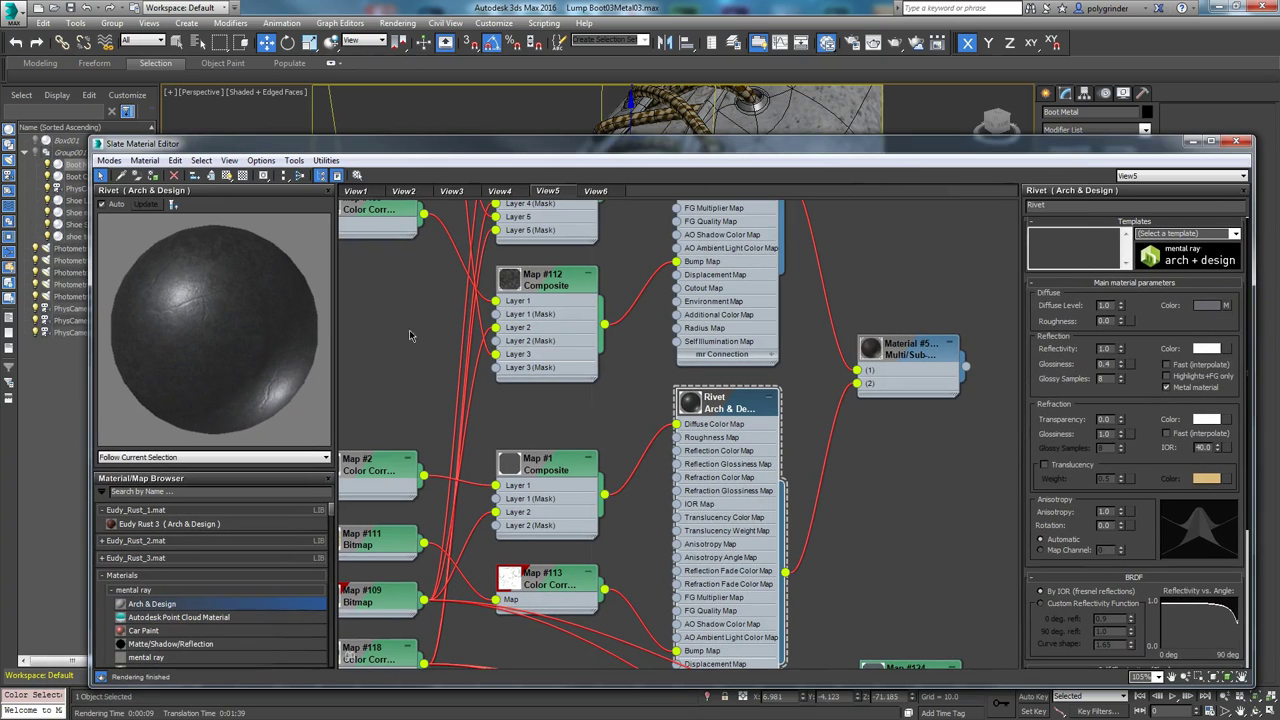
{"action": "left_click_drag", "start_coordinate": [1000, 143], "coordinate": [71, 115]}
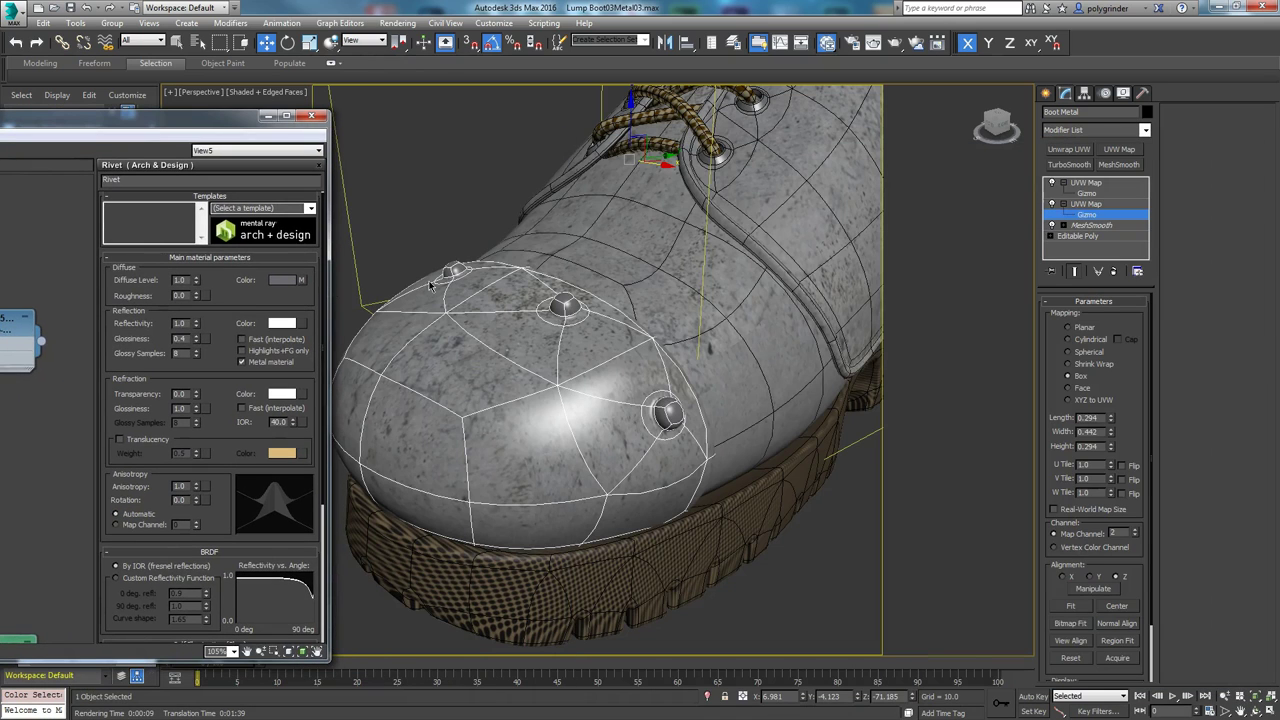
{"action": "middle_click_drag", "start_coordinate": [577, 346], "coordinate": [600, 522], "text": "alt"}
{"action": "middle_click_drag", "start_coordinate": [664, 311], "coordinate": [561, 408], "text": "alt"}
{"action": "scroll", "coordinate": [628, 426], "scroll_direction": "up", "scroll_amount": 3}
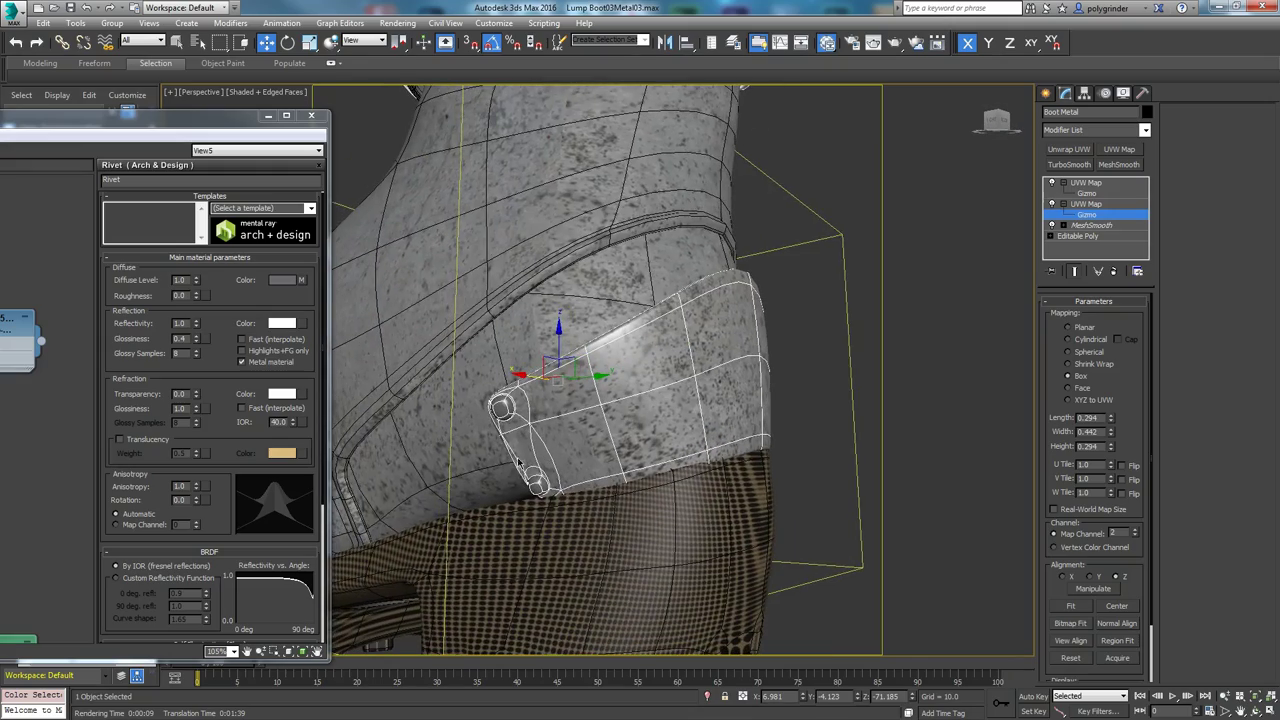
{"action": "scroll", "coordinate": [495, 440], "scroll_direction": "down", "scroll_amount": 5}
{"action": "middle_click_drag", "start_coordinate": [500, 440], "coordinate": [763, 360], "text": "alt"}
{"action": "scroll", "coordinate": [556, 509], "scroll_direction": "up", "scroll_amount": 3}
{"action": "scroll", "coordinate": [556, 509], "scroll_direction": "up", "scroll_amount": 3}
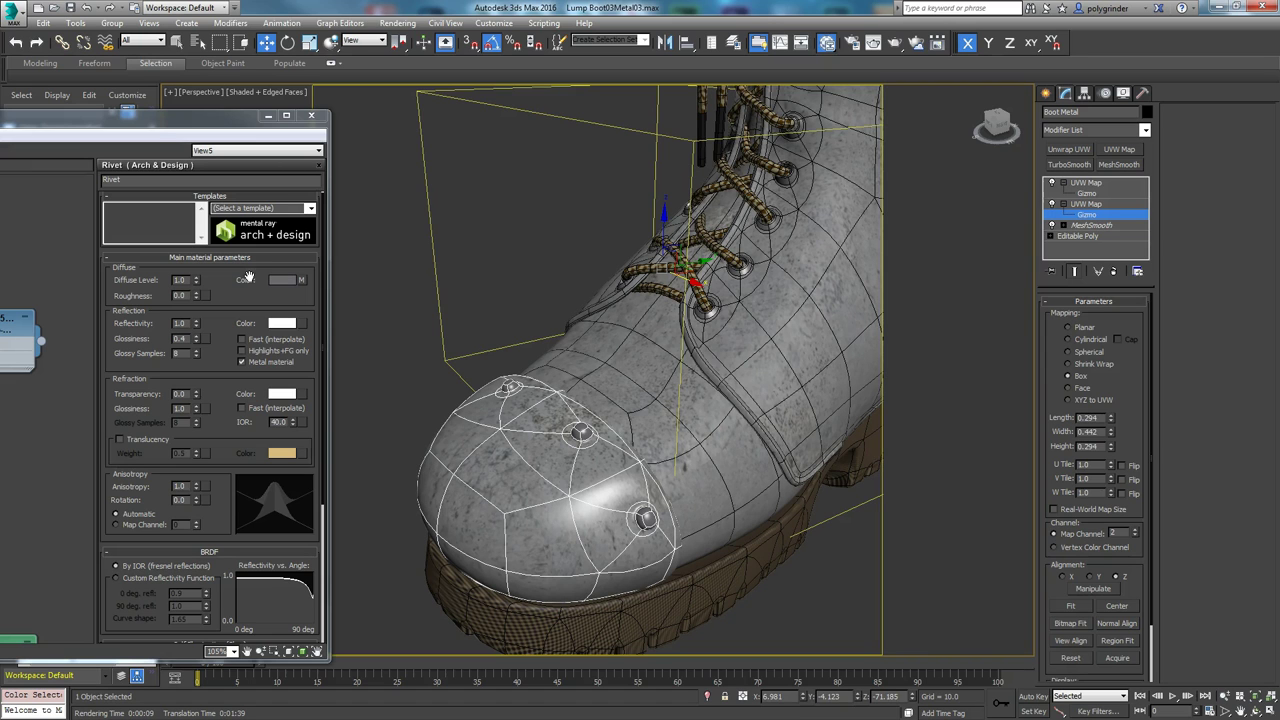
Bring the material editor back over the model and preview the grunge_crack_0010_01_preview.jpg bitmap behind the Rivet material.
{"action": "left_click_drag", "start_coordinate": [150, 125], "coordinate": [864, 77]}
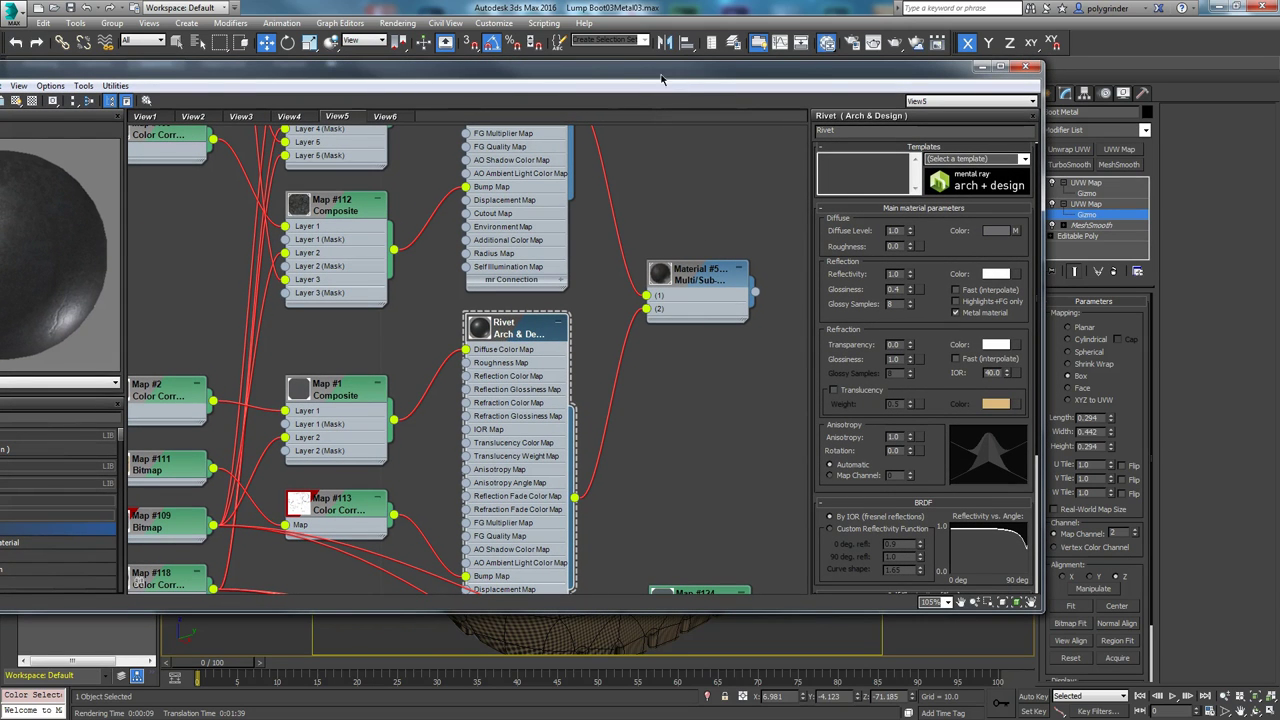
{"action": "left_click_drag", "start_coordinate": [631, 80], "coordinate": [911, 55]}
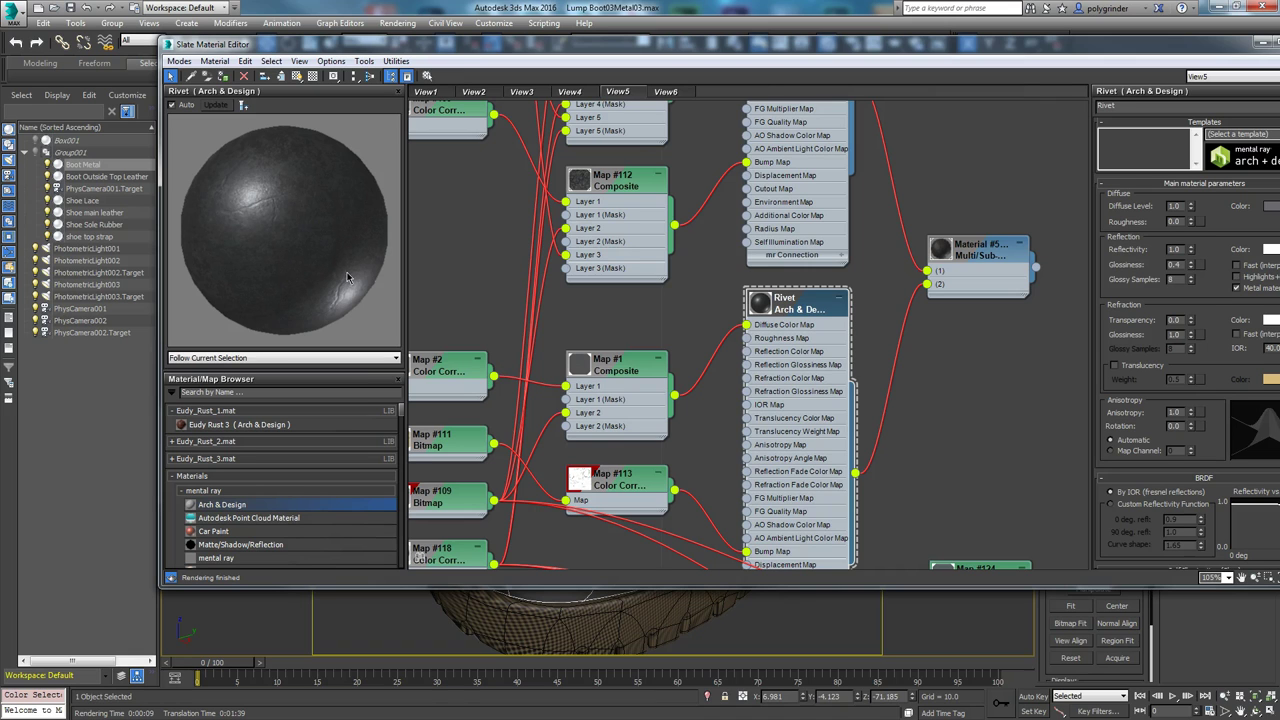
{"action": "middle_click_drag", "start_coordinate": [478, 331], "coordinate": [652, 257]}
{"action": "left_click", "coordinate": [612, 373]}
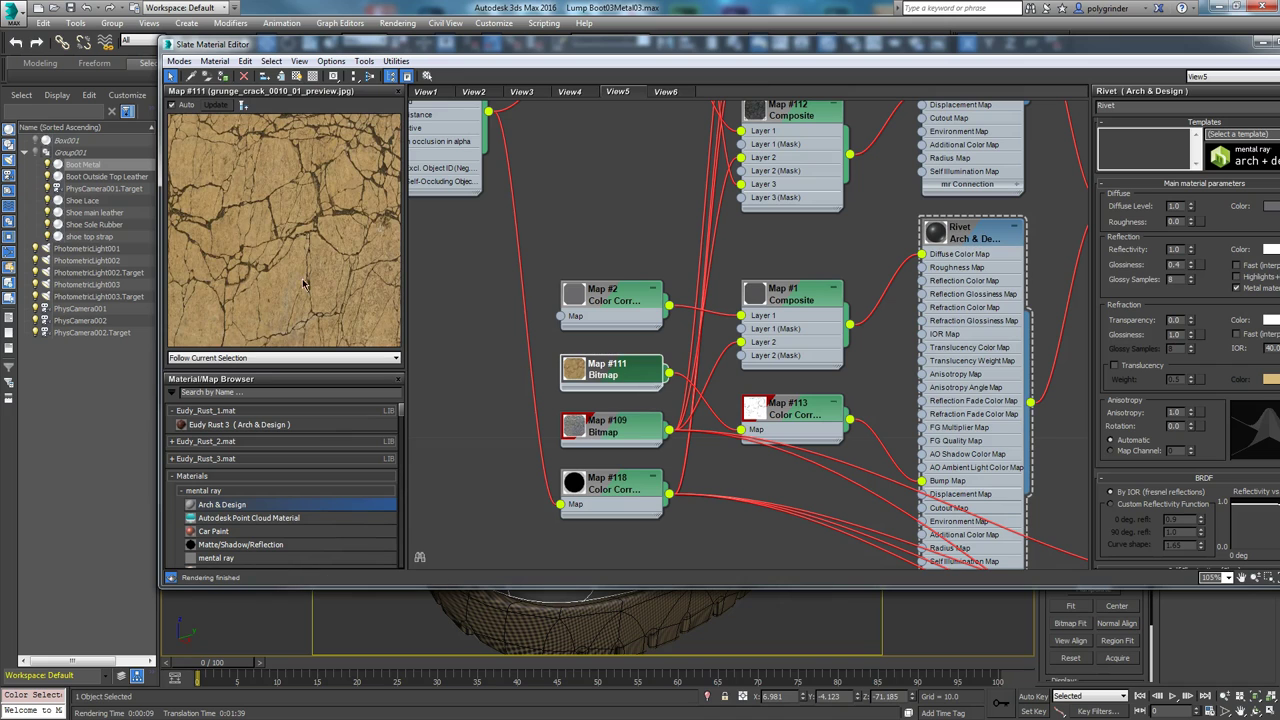
{"action": "middle_click_drag", "start_coordinate": [897, 312], "coordinate": [655, 351]}
Compare the Rivet material with the toe cap rivets and display the coordinates and map channel of its grunge crack bitmap.
{"action": "left_click_drag", "start_coordinate": [863, 53], "coordinate": [97, 46]}
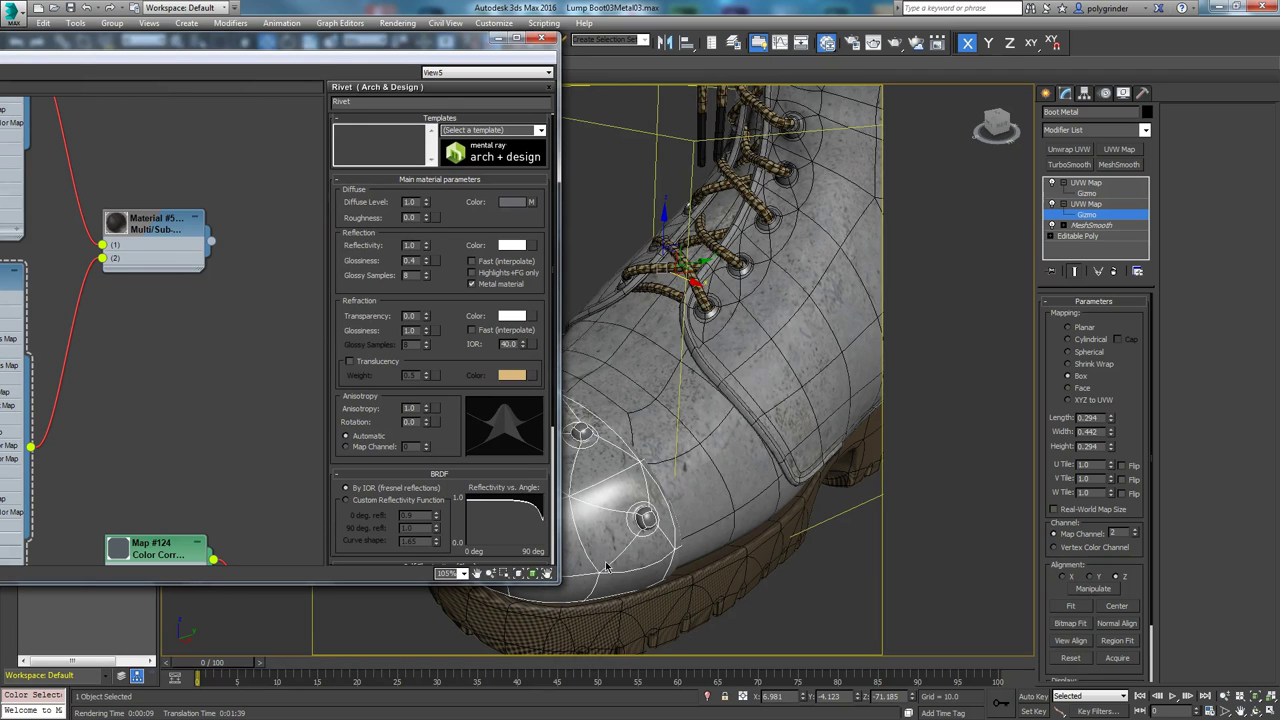
{"action": "left_click_drag", "start_coordinate": [286, 49], "coordinate": [635, 37]}
{"action": "left_click", "coordinate": [318, 272]}
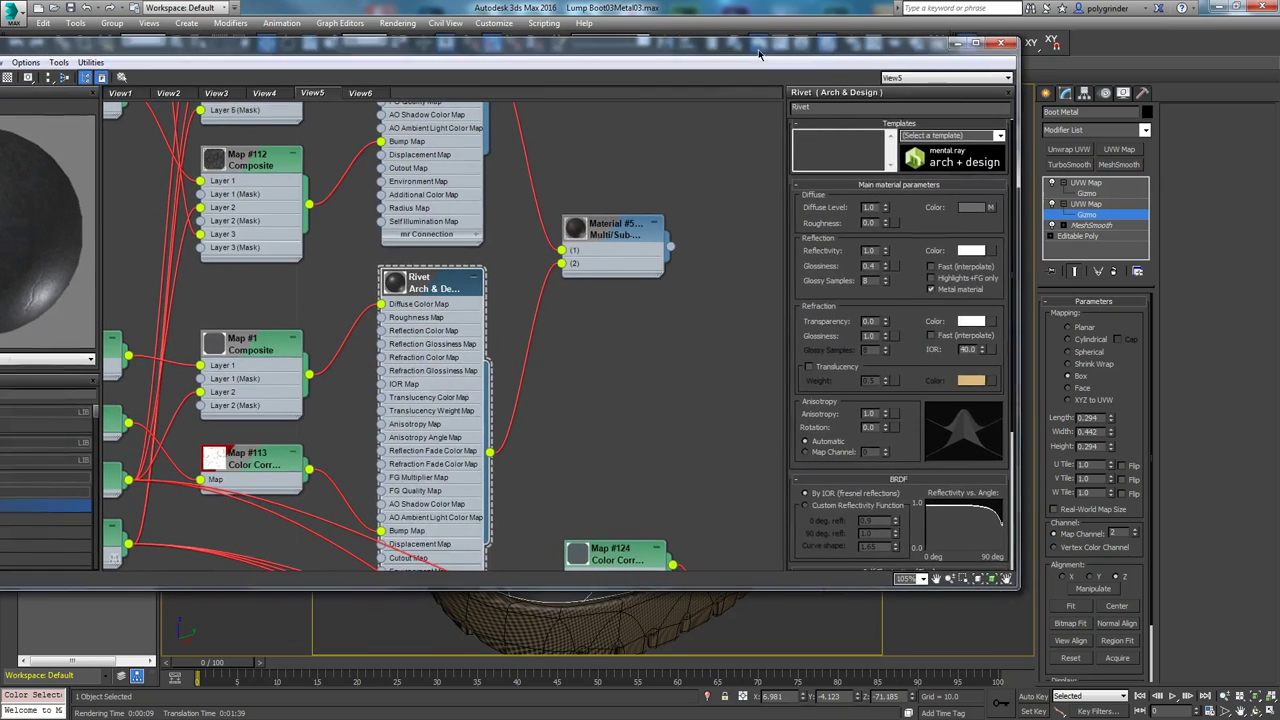
{"action": "middle_click_drag", "start_coordinate": [284, 309], "coordinate": [557, 266]}
{"action": "left_click", "coordinate": [350, 388]}
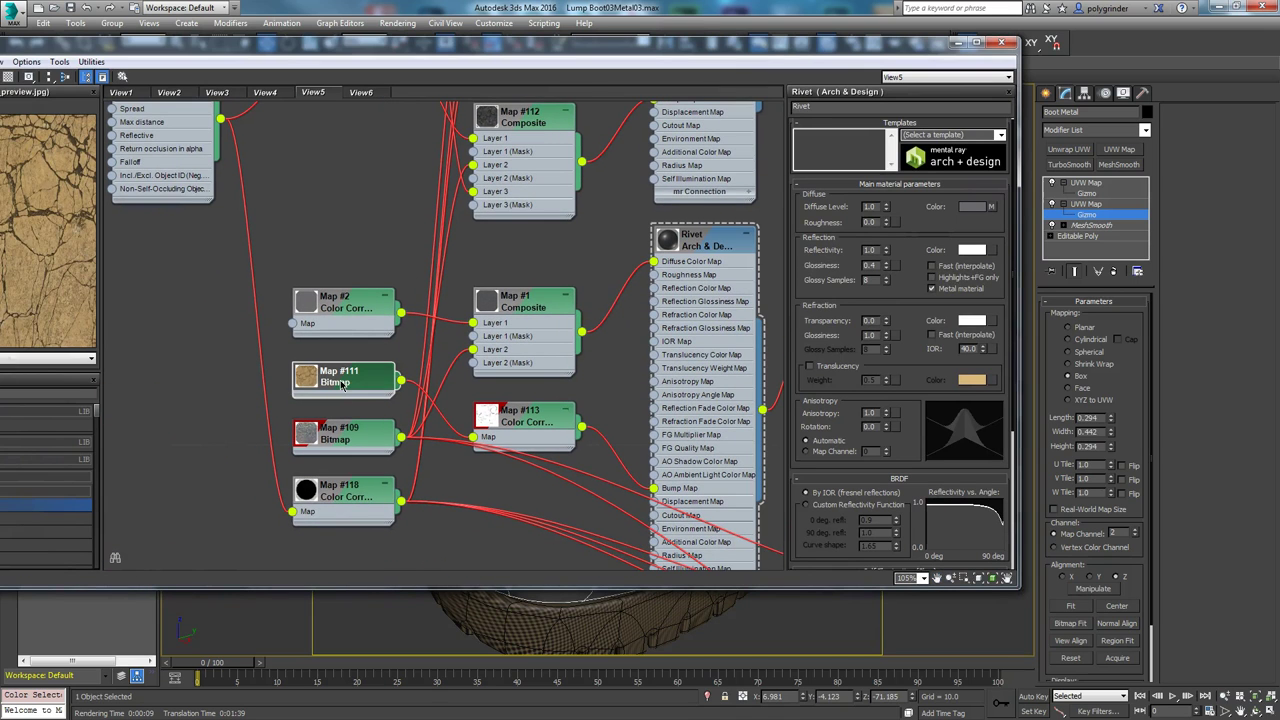
{"action": "double_click", "coordinate": [343, 384]}
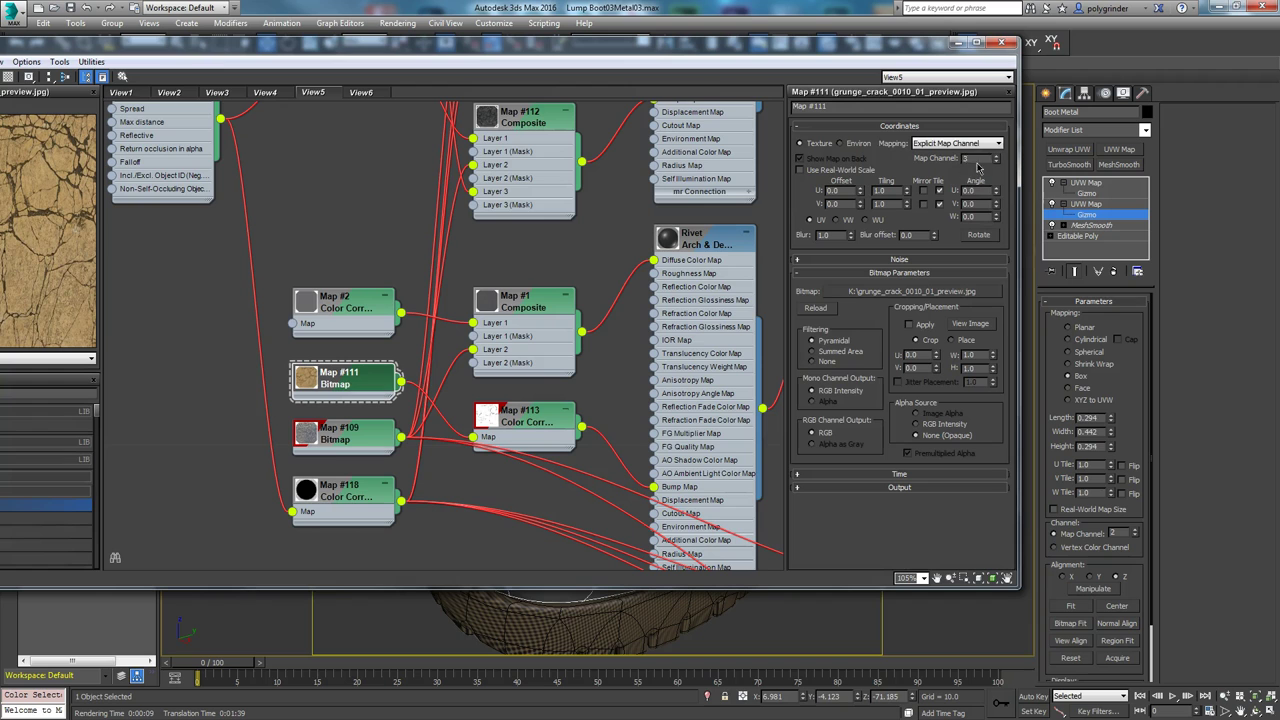
{"action": "left_click", "coordinate": [977, 42]}
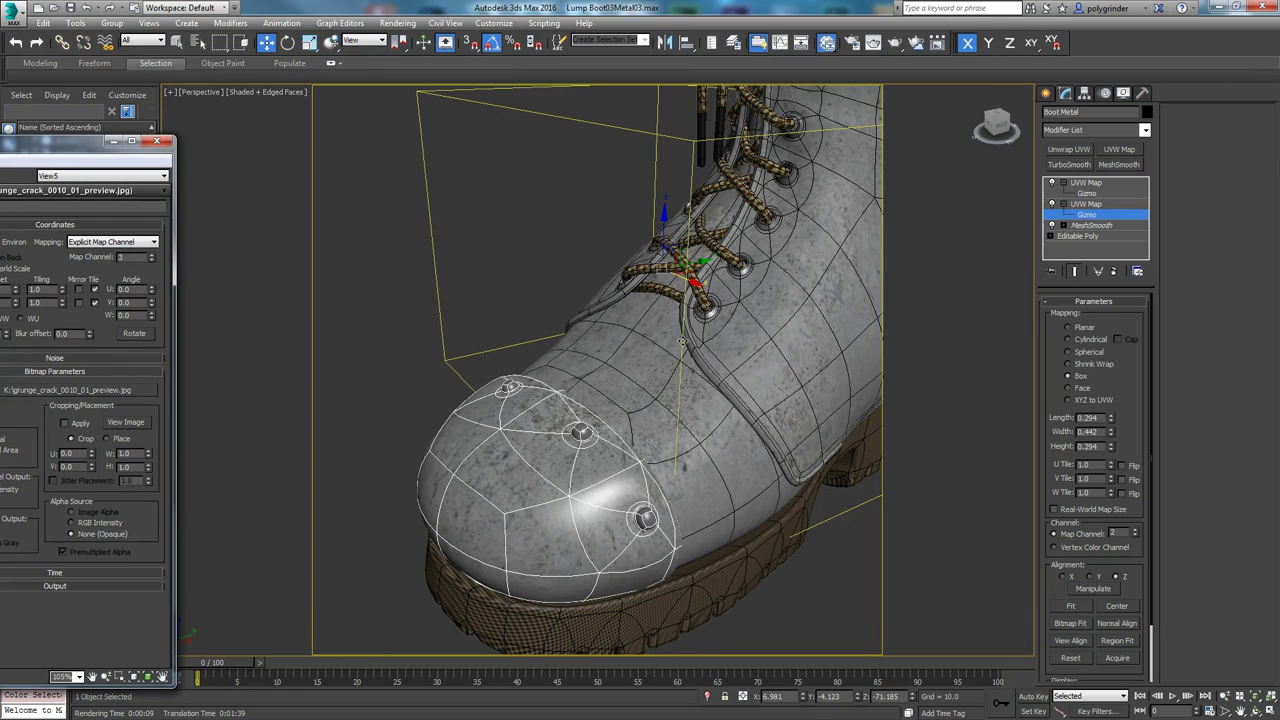
{"action": "left_click", "coordinate": [1098, 186]}
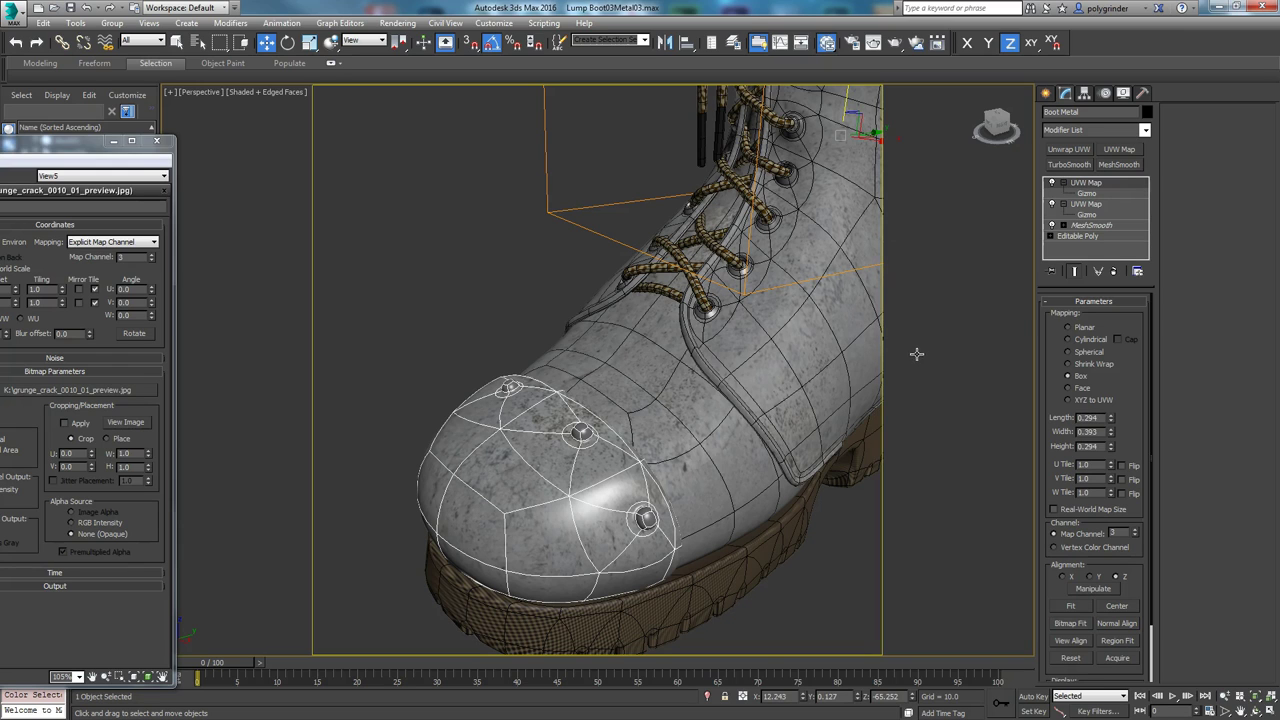
{"action": "scroll", "coordinate": [616, 418], "scroll_direction": "down", "scroll_amount": 3}
{"action": "middle_click_drag", "start_coordinate": [616, 420], "coordinate": [604, 494]}
{"action": "scroll", "coordinate": [604, 494], "scroll_direction": "down", "scroll_amount": 2}
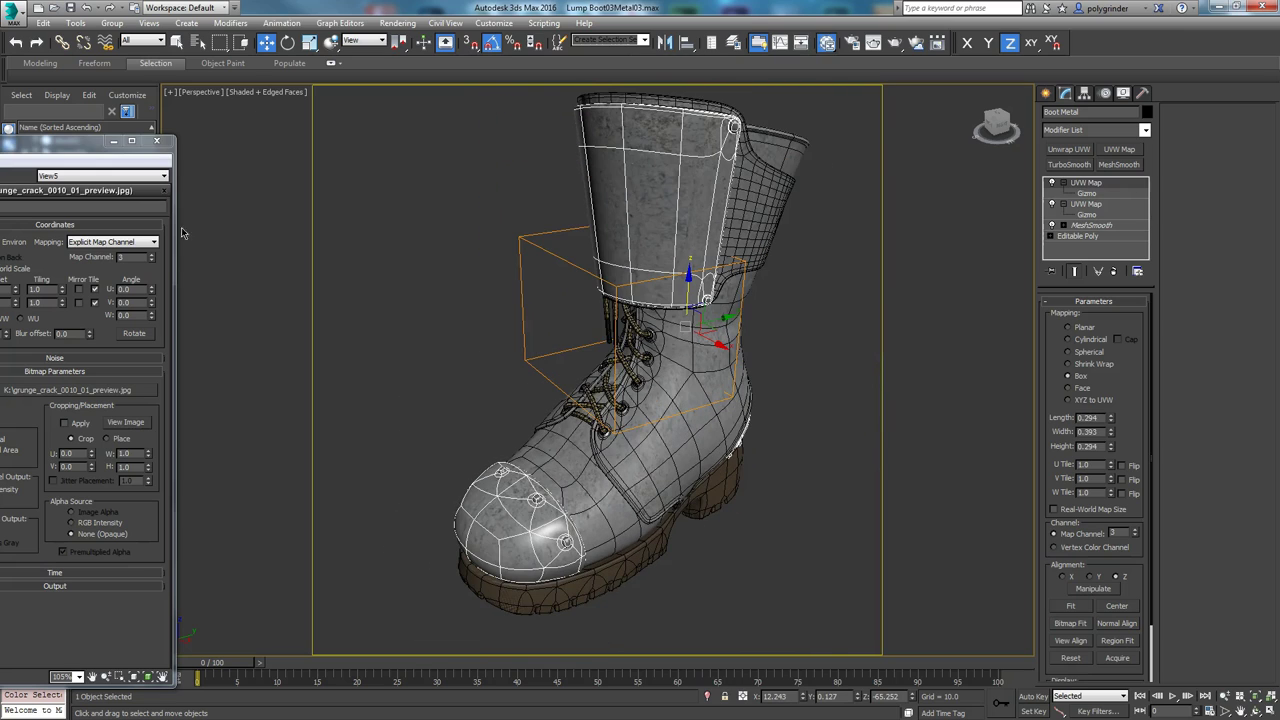
Return to the Blue Metal material in the editor and display the layers of the Composite feeding its diffuse color.
{"action": "left_click_drag", "start_coordinate": [35, 148], "coordinate": [943, 76]}
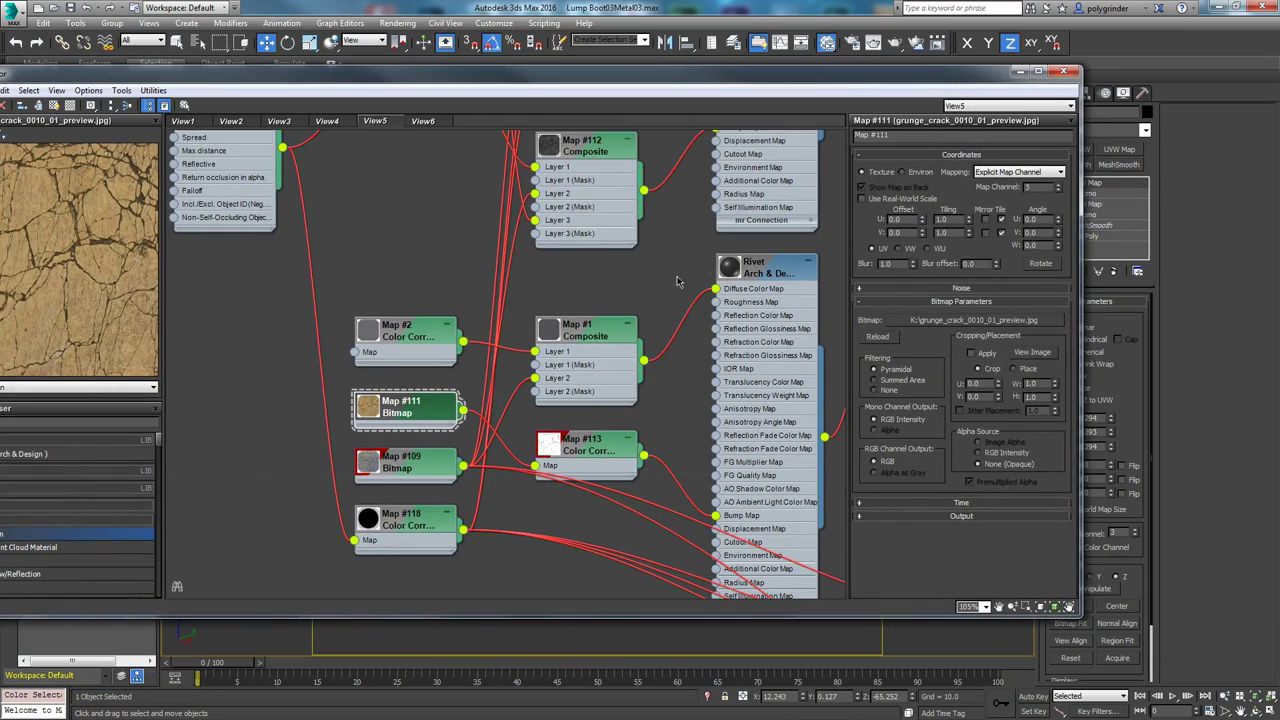
{"action": "middle_click_drag", "start_coordinate": [506, 263], "coordinate": [478, 297]}
{"action": "scroll", "coordinate": [478, 297], "scroll_direction": "down", "scroll_amount": 2}
{"action": "middle_click_drag", "start_coordinate": [711, 277], "coordinate": [694, 428]}
{"action": "scroll", "coordinate": [694, 428], "scroll_direction": "up", "scroll_amount": 2}
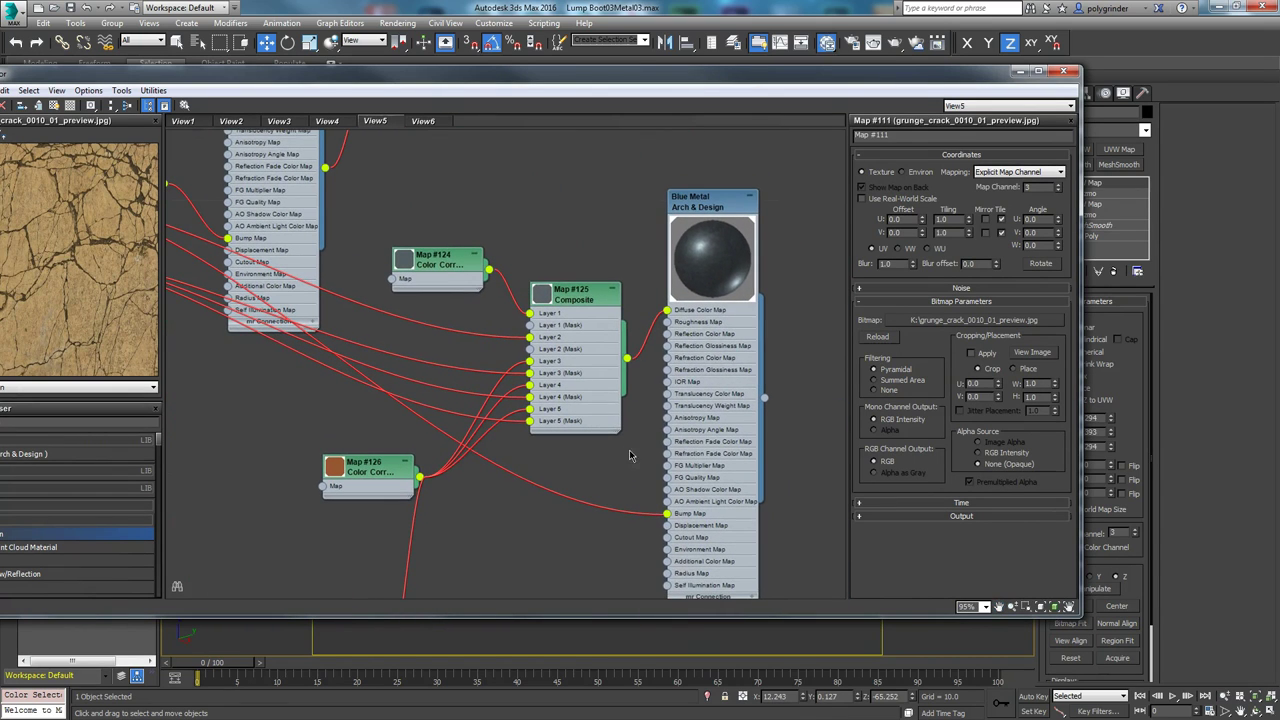
{"action": "mouse_move", "coordinate": [890, 77]}
{"action": "left_mouse_down"}
{"action": "mouse_move", "coordinate": [881, 220]}
{"action": "mouse_move", "coordinate": [884, 97]}
{"action": "left_mouse_up"}
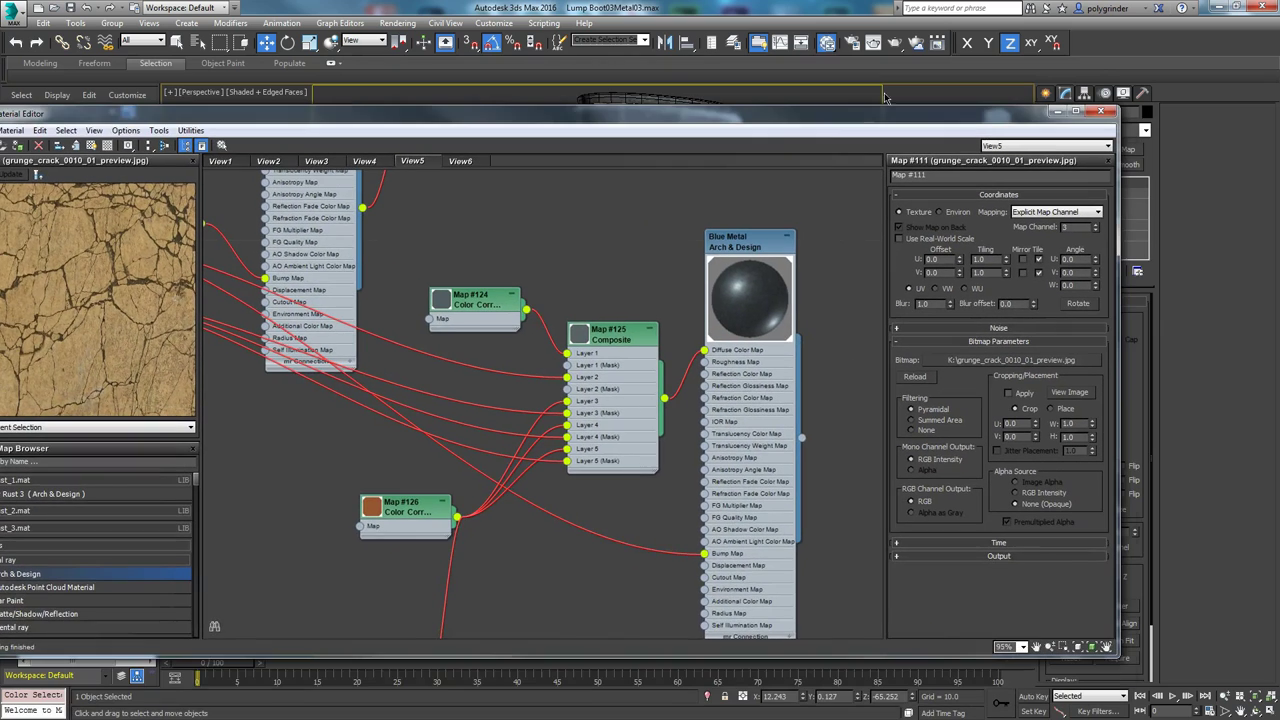
{"action": "key", "text": "ctrl+i"}
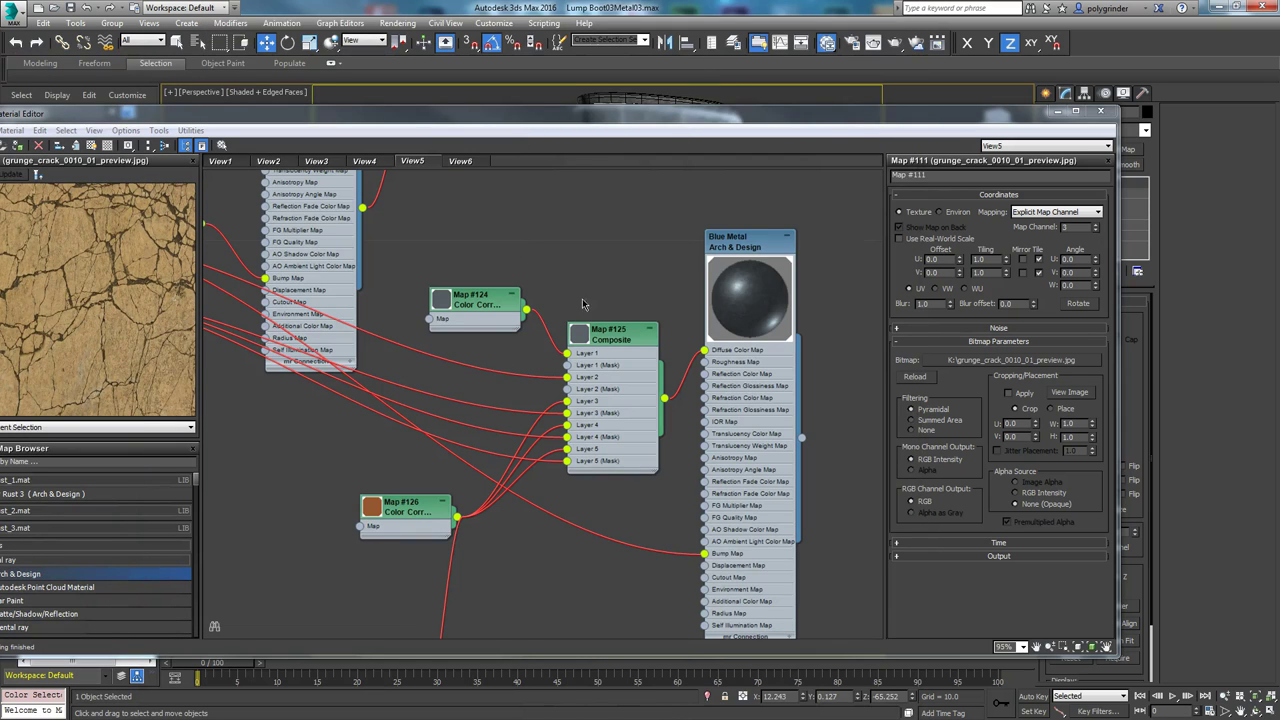
{"action": "double_click", "coordinate": [609, 336]}
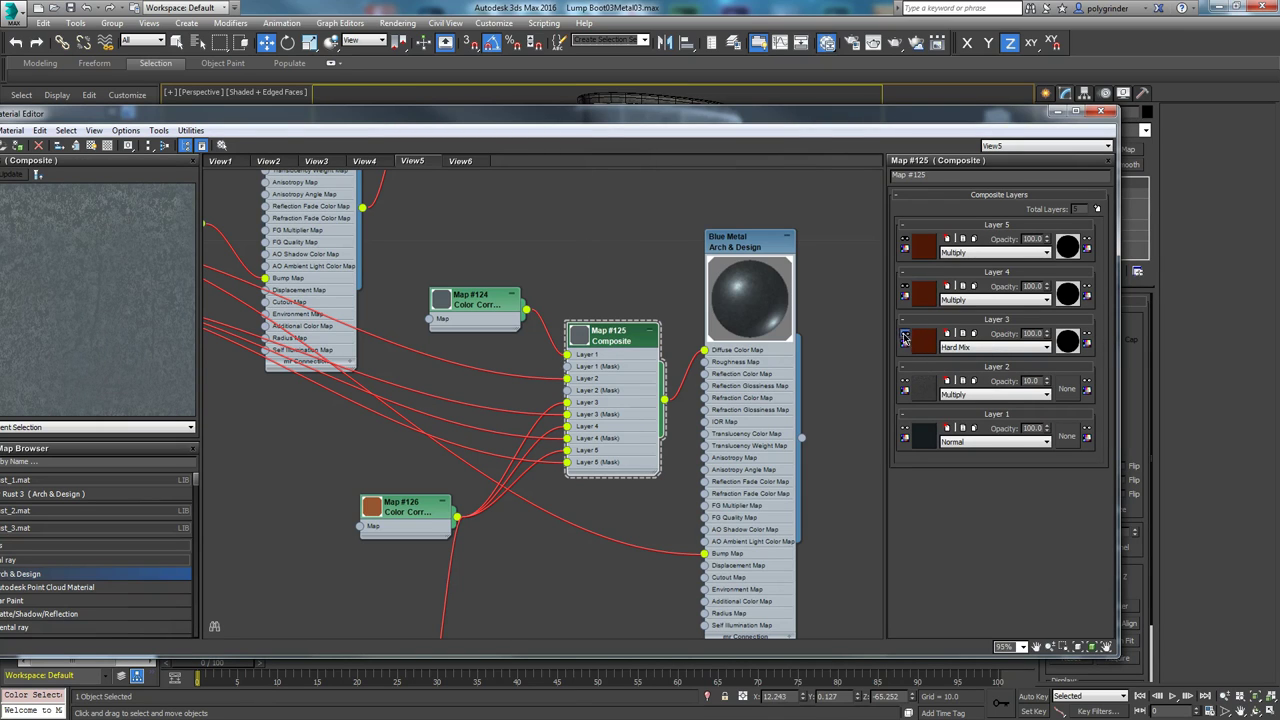
Trace the Composite's mask connections back to the Ambient/Reflective Occlusion map, and move that node lower in the graph.
{"action": "middle_click_drag", "start_coordinate": [247, 512], "coordinate": [440, 577]}
{"action": "scroll", "coordinate": [440, 577], "scroll_direction": "down", "scroll_amount": 3}
{"action": "middle_click_drag", "start_coordinate": [563, 531], "coordinate": [367, 260]}
{"action": "left_click_drag", "start_coordinate": [325, 190], "coordinate": [343, 273]}
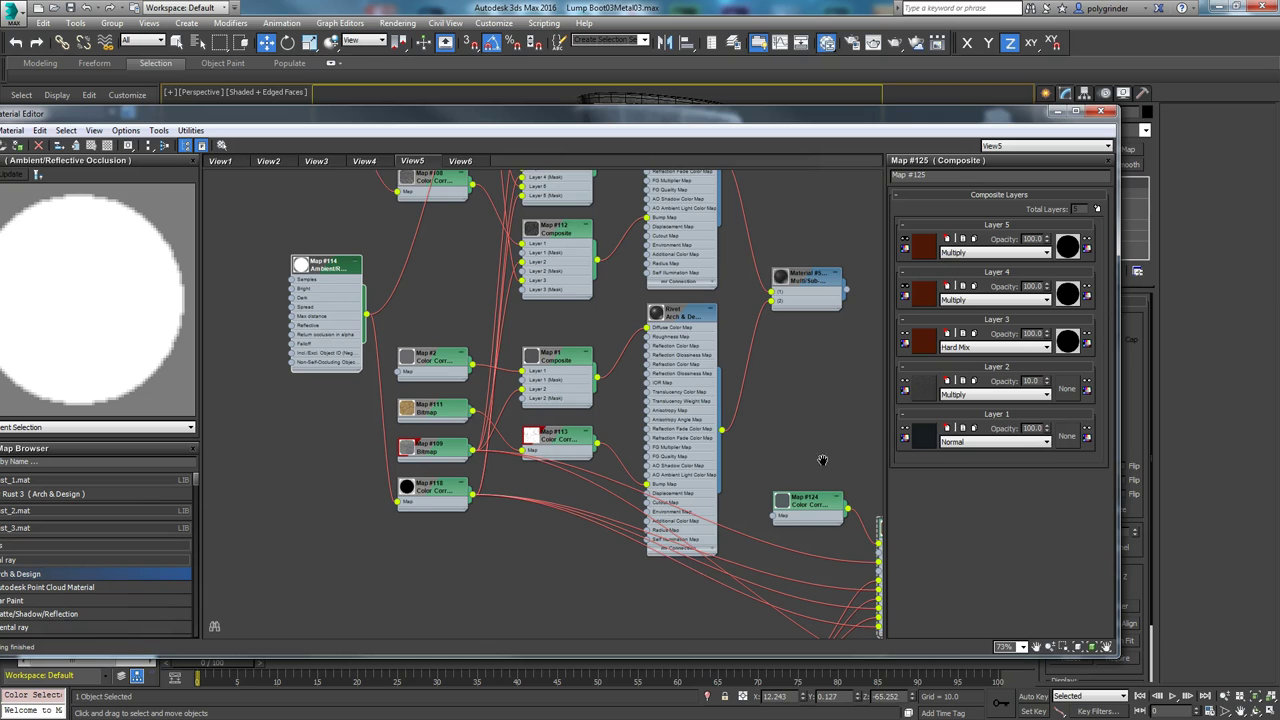
Move the orange Color Correction node up beside Blue Metal's Composite map, and toggle the visibility of the Composite's Layer 4.
{"action": "middle_click_drag", "start_coordinate": [823, 457], "coordinate": [609, 291]}
{"action": "scroll", "coordinate": [623, 508], "scroll_direction": "up", "scroll_amount": 3}
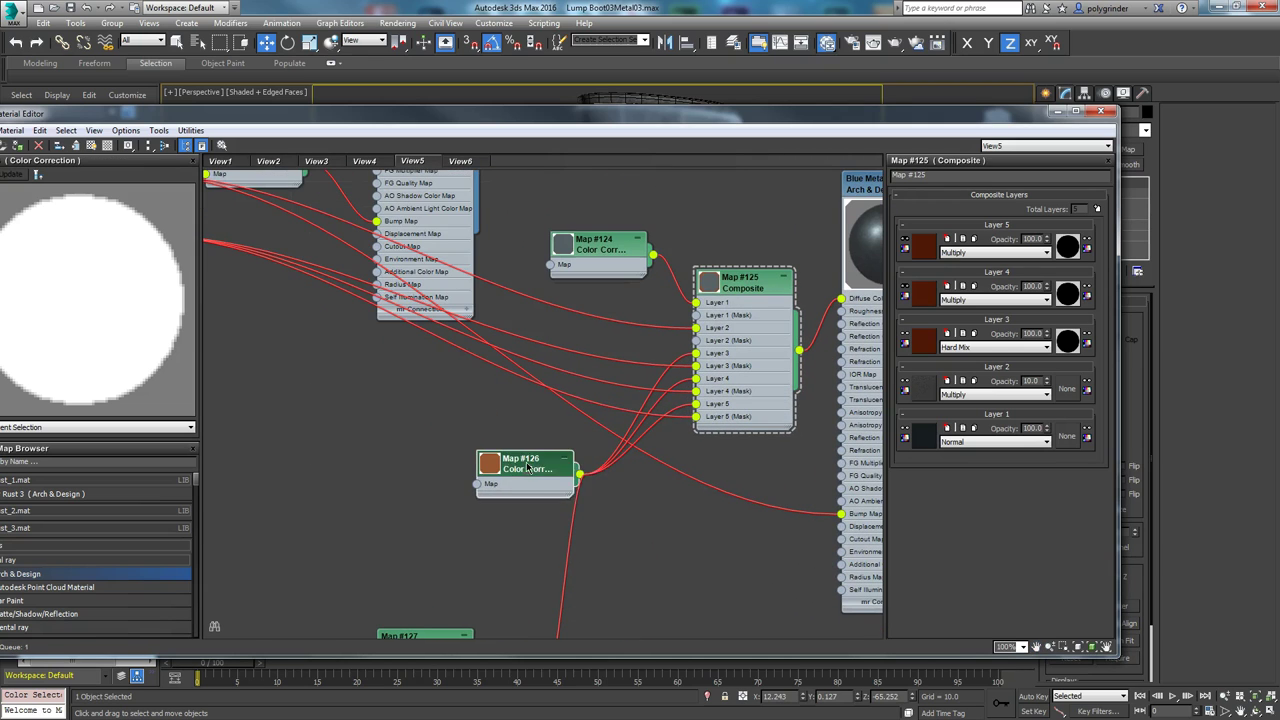
{"action": "left_click_drag", "start_coordinate": [530, 470], "coordinate": [512, 398]}
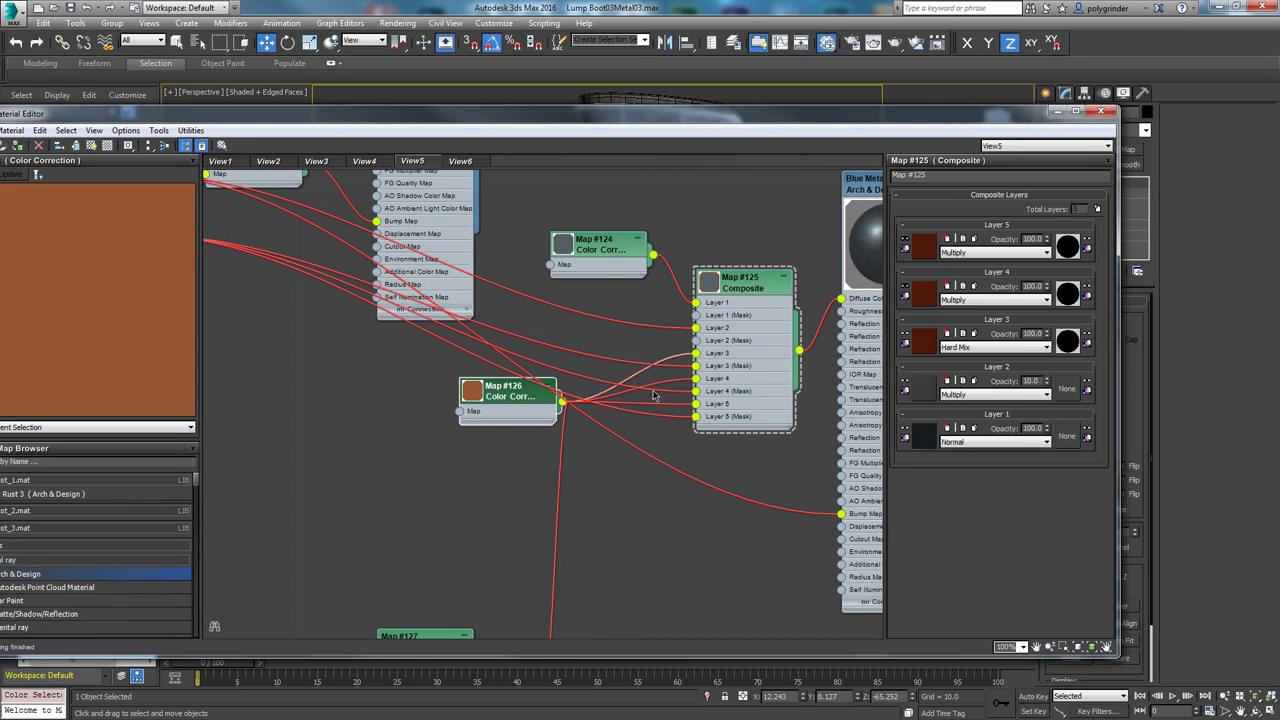
{"action": "left_click", "coordinate": [744, 287]}
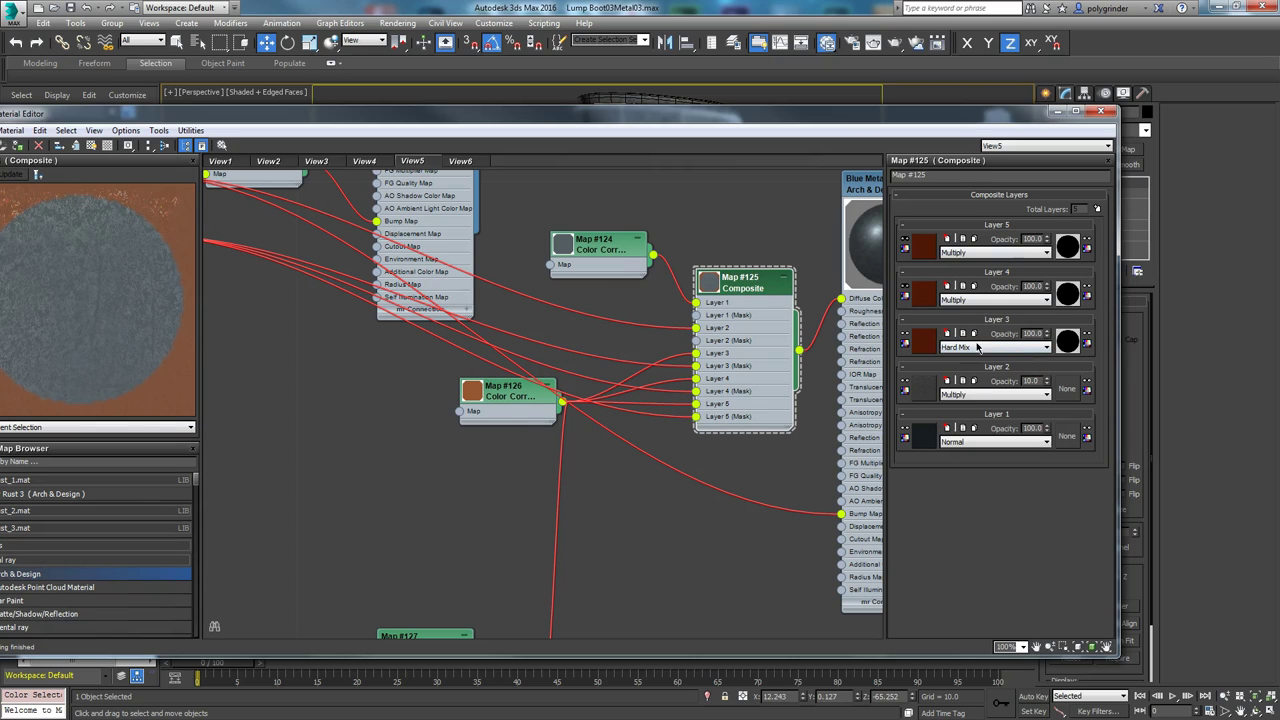
{"action": "left_click", "coordinate": [904, 289]}
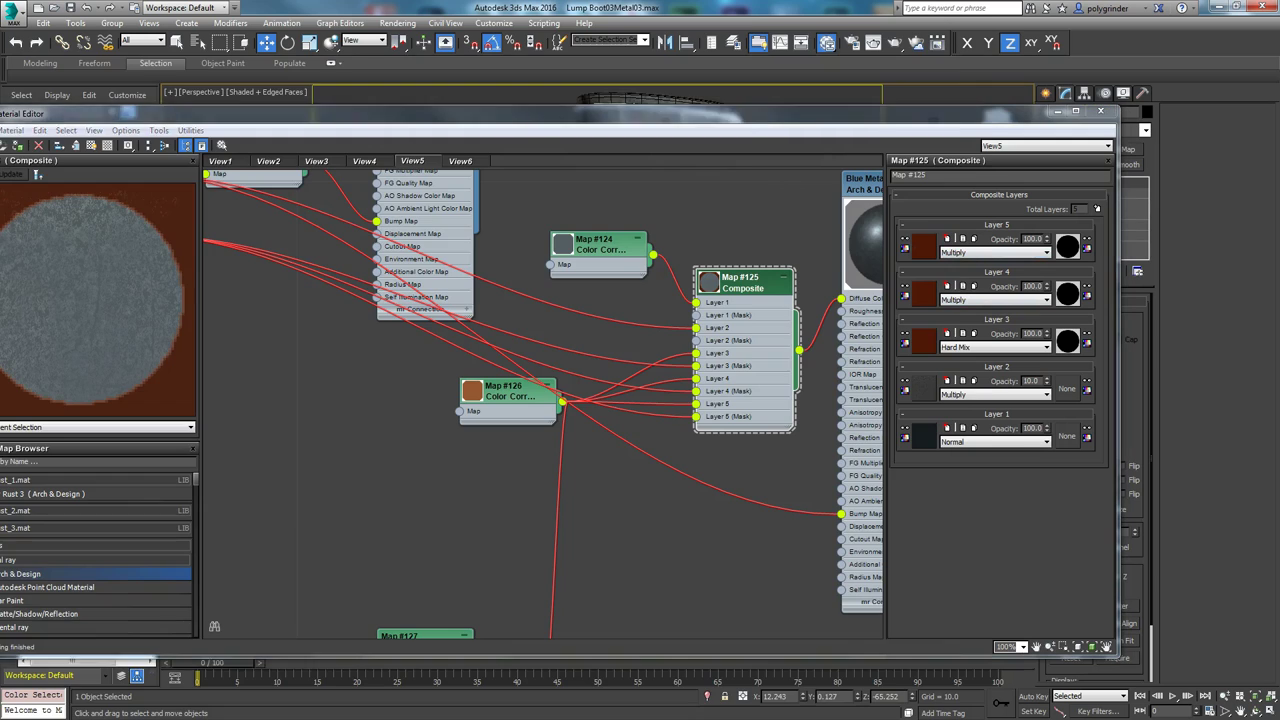
Examine the metal and rivets through the rendered frames of DirtbootNoRoughnessCycMetal0000.ifl, and return to the Blue Metal node graph.
{"action": "key", "text": "alt+Tab"}
{"action": "left_click_drag", "start_coordinate": [583, 638], "coordinate": [519, 644]}
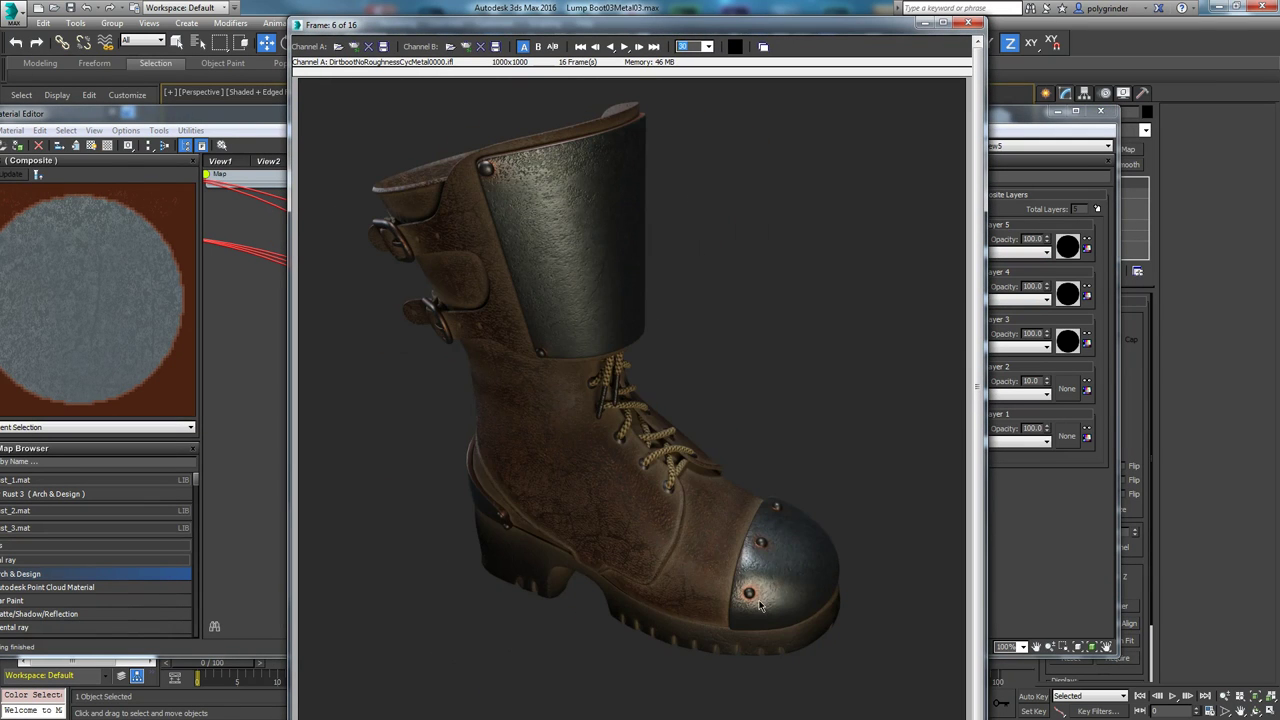
{"action": "left_click_drag", "start_coordinate": [642, 638], "coordinate": [520, 645]}
{"action": "left_click_drag", "start_coordinate": [680, 563], "coordinate": [641, 577]}
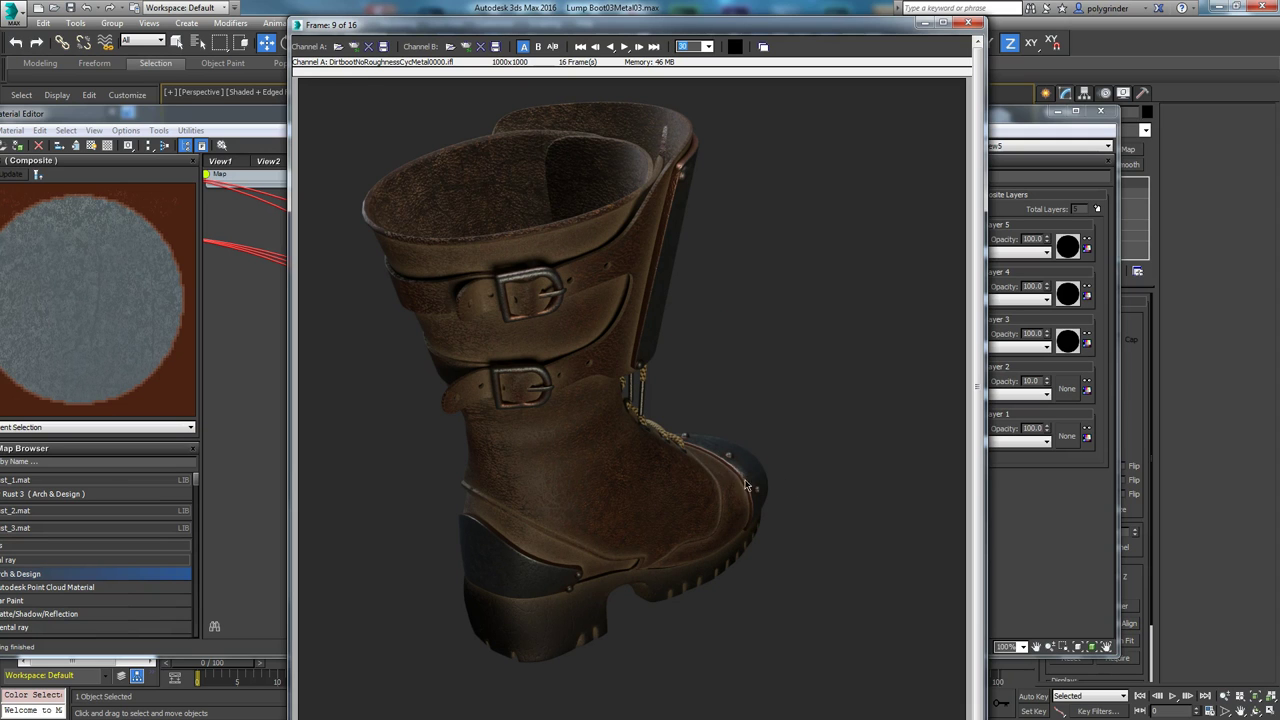
{"action": "left_click_drag", "start_coordinate": [693, 488], "coordinate": [298, 608]}
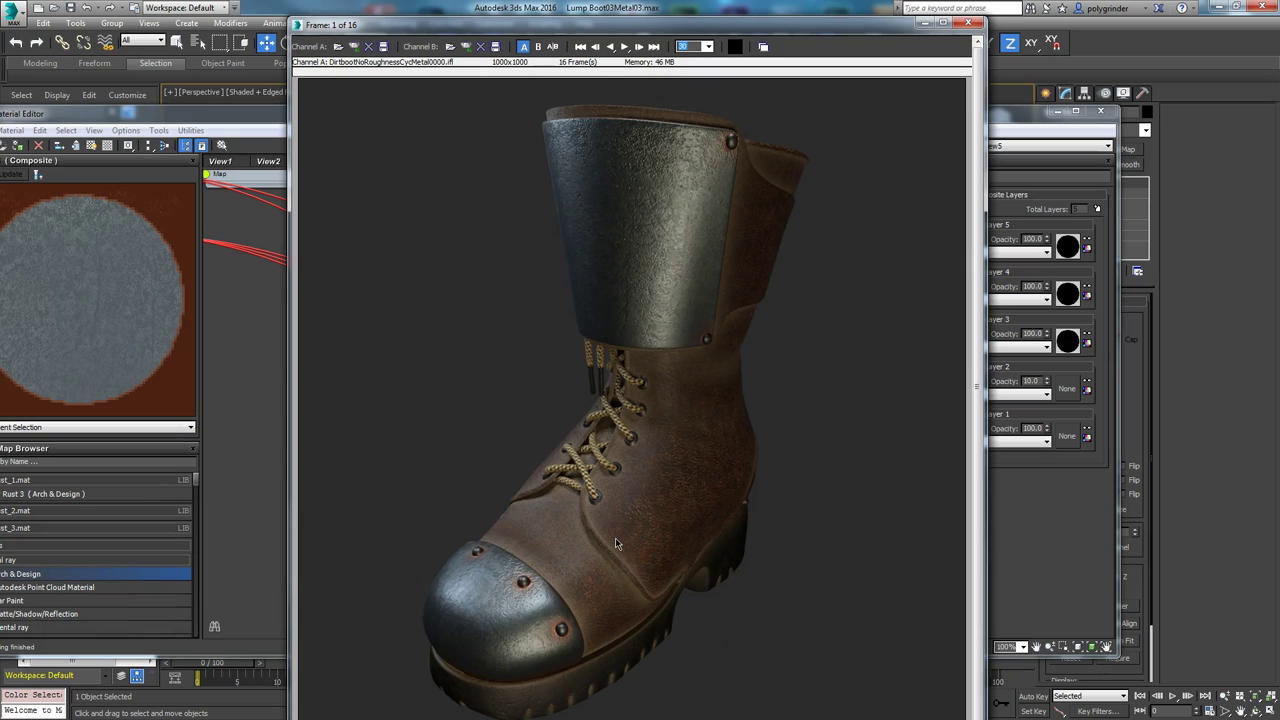
{"action": "left_click", "coordinate": [968, 22]}
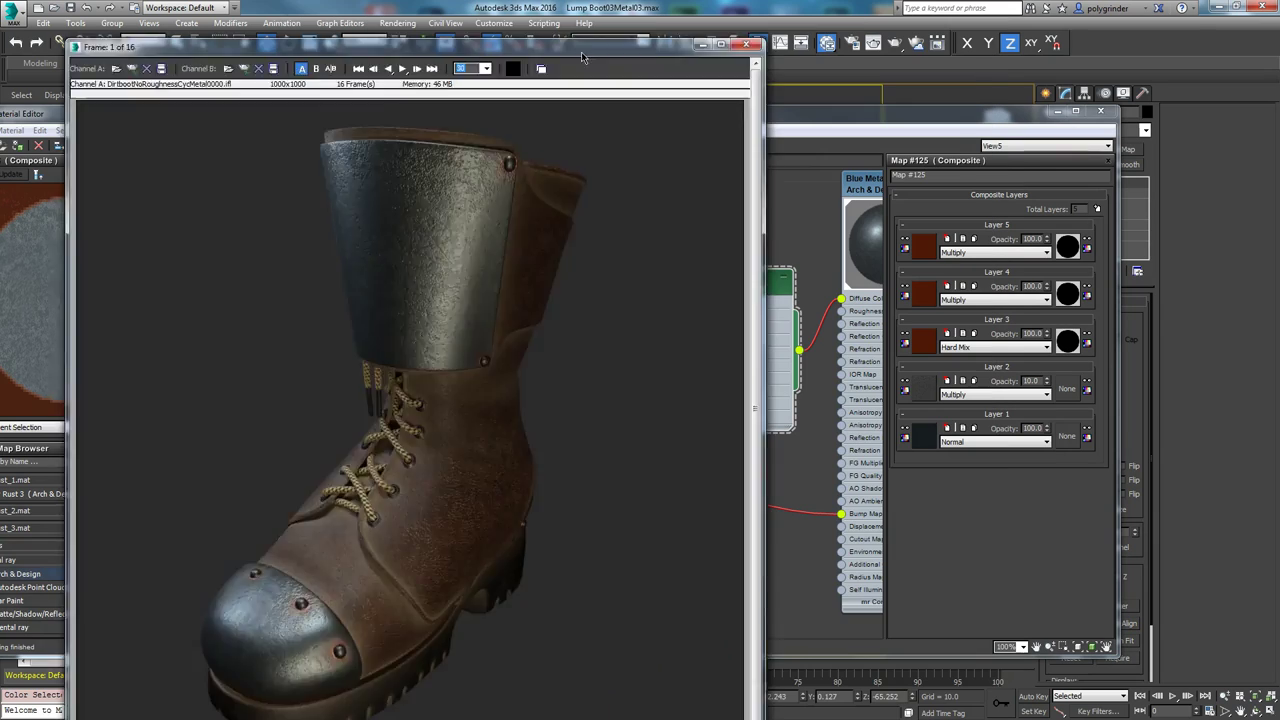
{"action": "scroll", "coordinate": [691, 277], "scroll_direction": "down", "scroll_amount": 5}
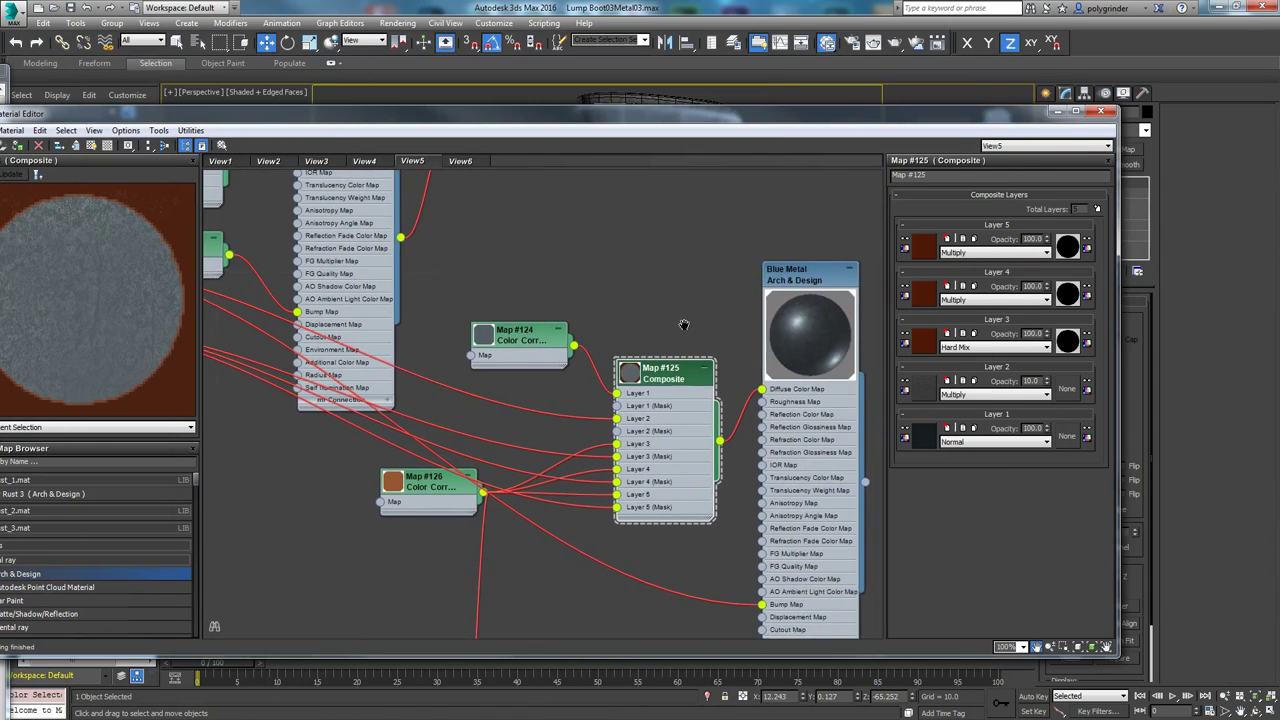
Preview the Blue Metal material, examine the boot's metal in the rendered frame and in Photoshop's Lump Boot Presentation.tif, and return to the node graph.
{"action": "middle_click_drag", "start_coordinate": [663, 276], "coordinate": [686, 334]}
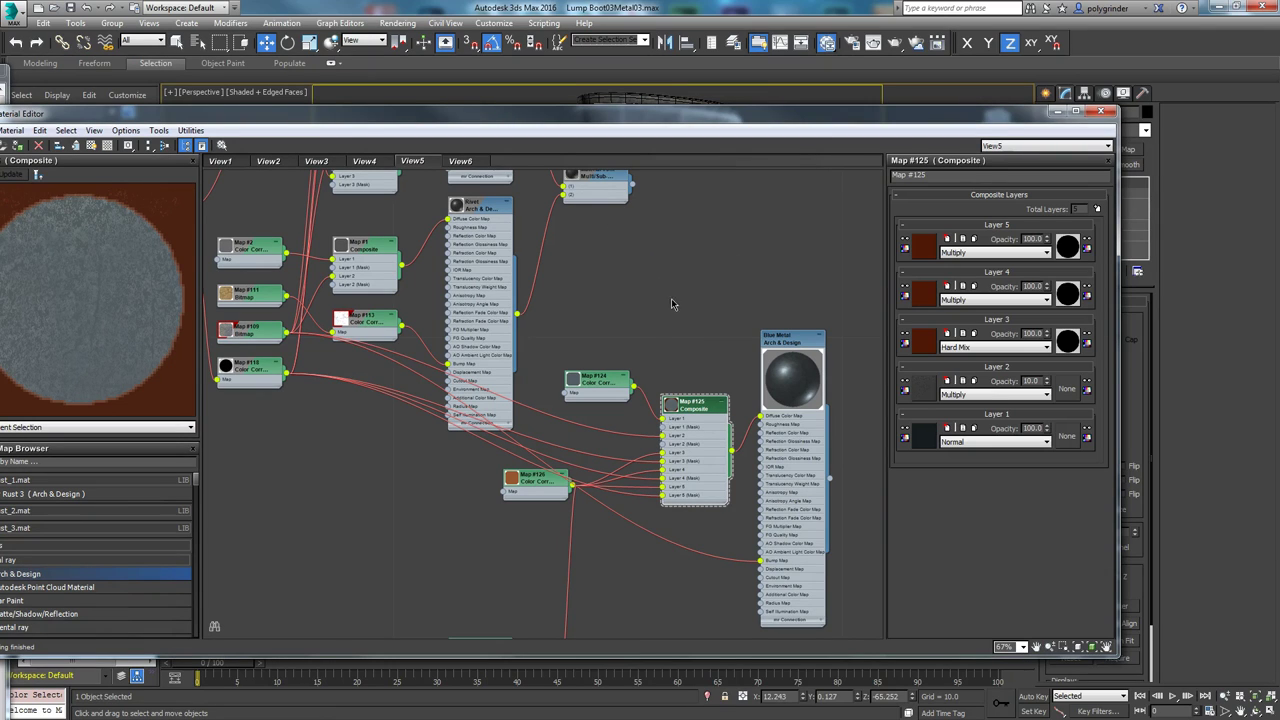
{"action": "left_click_drag", "start_coordinate": [793, 352], "coordinate": [784, 347]}
{"action": "left_click", "coordinate": [485, 208]}
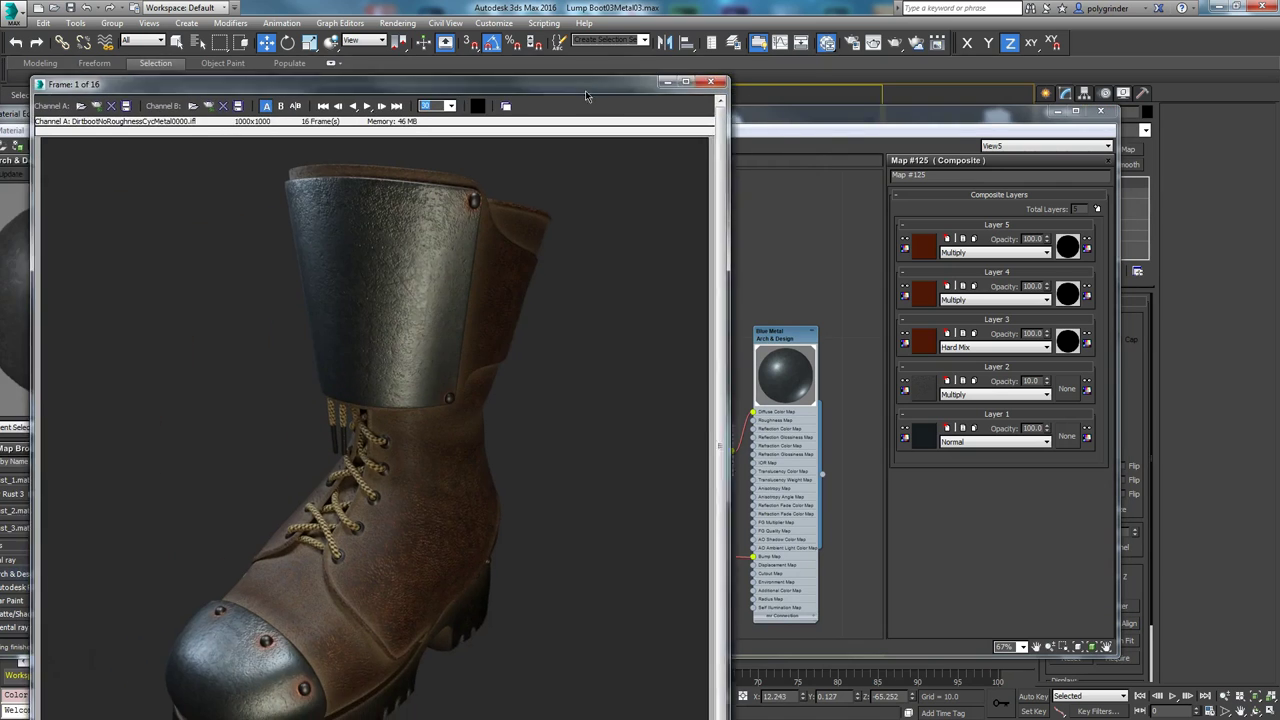
{"action": "left_click_drag", "start_coordinate": [575, 85], "coordinate": [768, 24]}
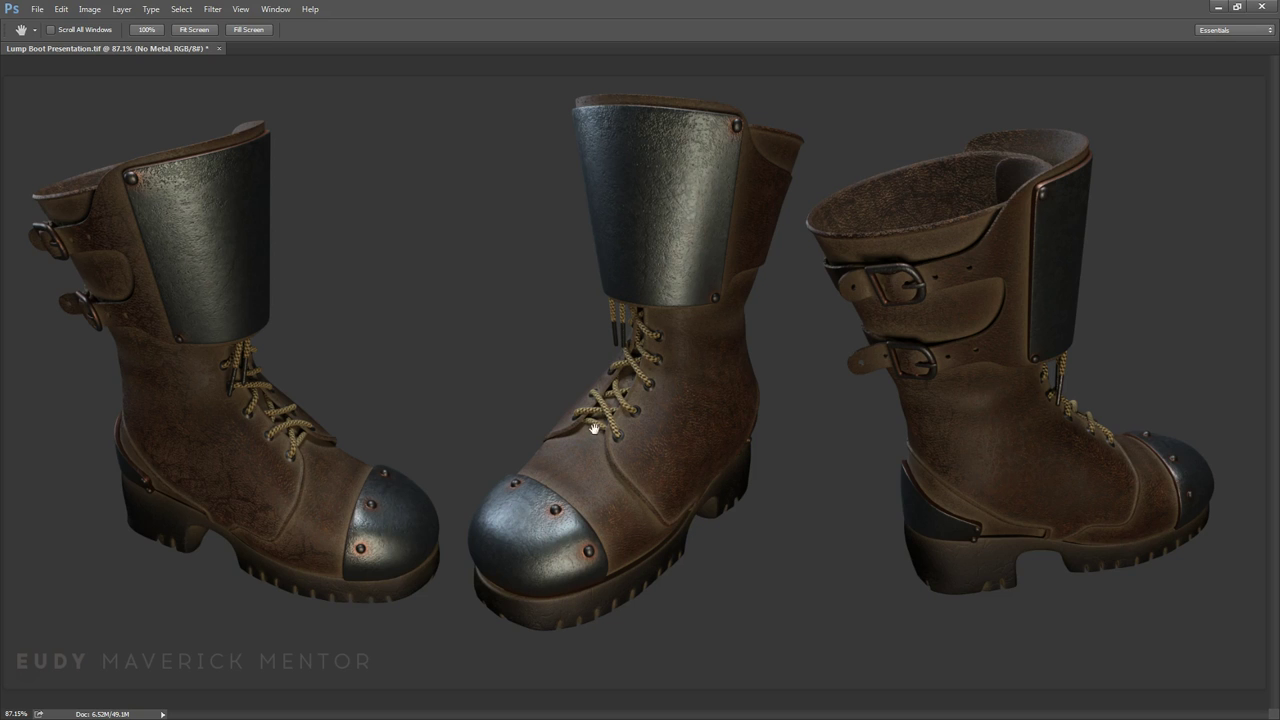
{"action": "left_click", "coordinate": [1218, 8]}
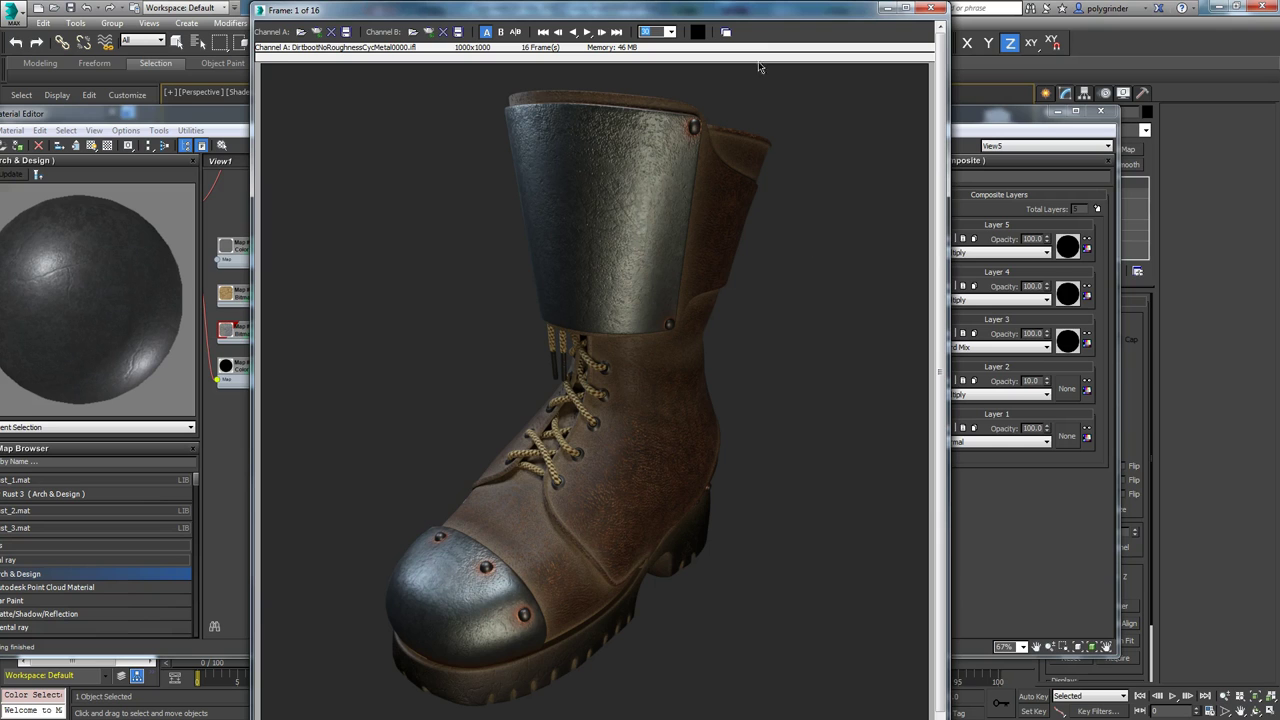
{"action": "left_click", "coordinate": [931, 8]}
Find the Rubber Sole material in the graph and display the layers of the Composite feeding its diffuse color.
{"action": "middle_click_drag", "start_coordinate": [698, 272], "coordinate": [766, 446]}
{"action": "scroll", "coordinate": [788, 362], "scroll_direction": "up", "scroll_amount": 2}
{"action": "scroll", "coordinate": [541, 441], "scroll_direction": "up", "scroll_amount": 1}
{"action": "middle_click_drag", "start_coordinate": [541, 441], "coordinate": [640, 460]}
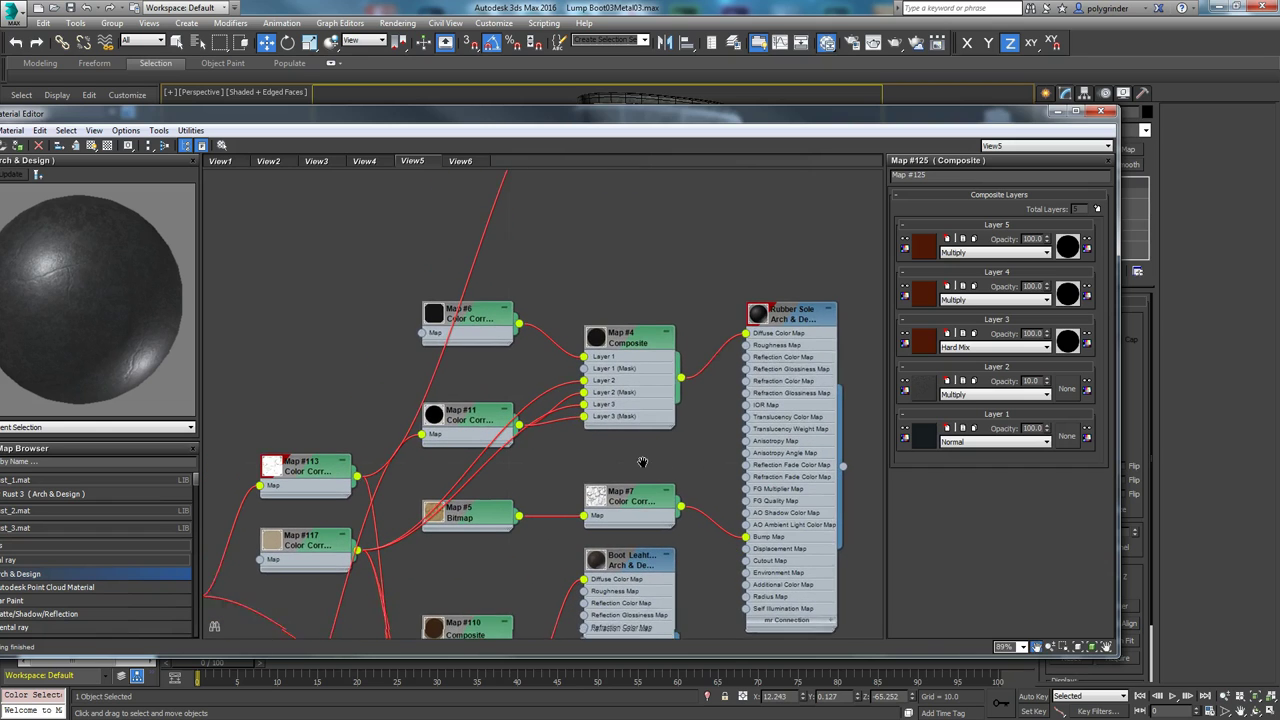
{"action": "double_click", "coordinate": [640, 310]}
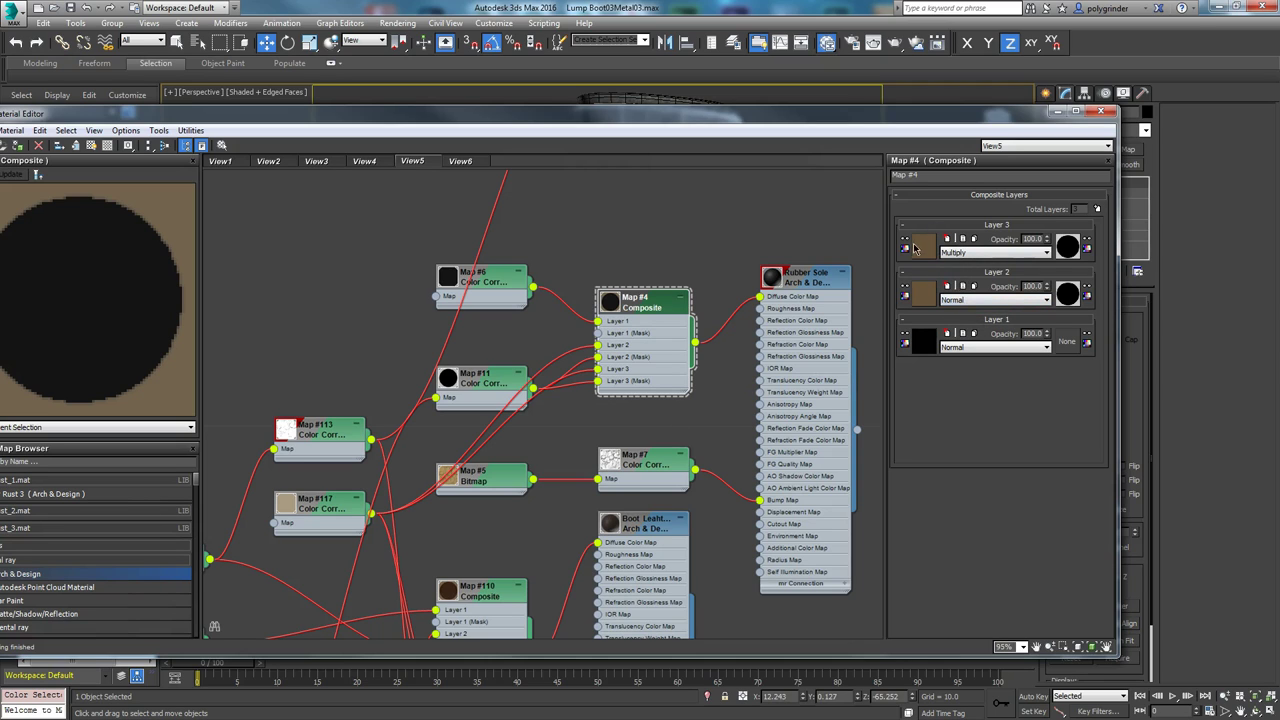
{"action": "left_click", "coordinate": [990, 299]}
Move the tan Color Correction node Map #117 up beside Rubber Sole's Composite inputs, bring the whole editor into view, and preview Rubber Sole.
{"action": "left_click_drag", "start_coordinate": [326, 506], "coordinate": [359, 356]}
{"action": "left_click_drag", "start_coordinate": [400, 113], "coordinate": [537, 8]}
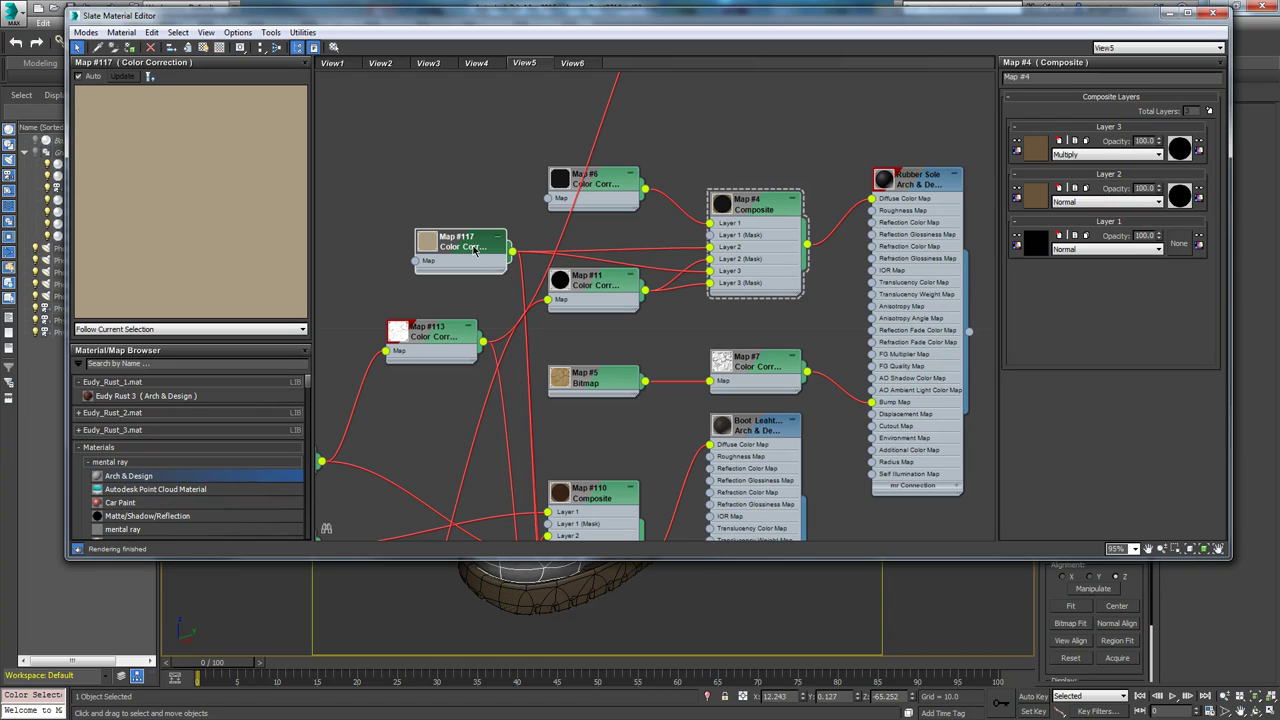
{"action": "mouse_move", "coordinate": [456, 246]}
{"action": "left_mouse_down"}
{"action": "mouse_move", "coordinate": [434, 216]}
{"action": "mouse_move", "coordinate": [548, 259]}
{"action": "mouse_move", "coordinate": [435, 234]}
{"action": "left_mouse_up"}
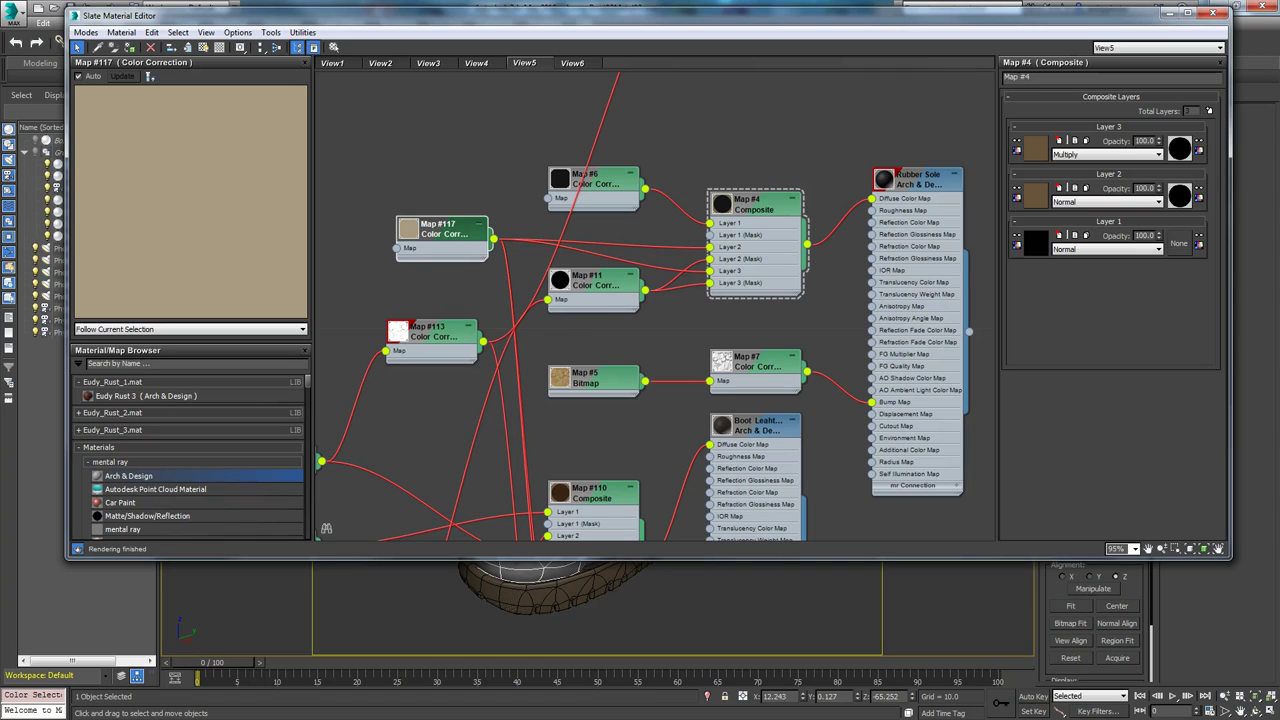
{"action": "left_click", "coordinate": [913, 185]}
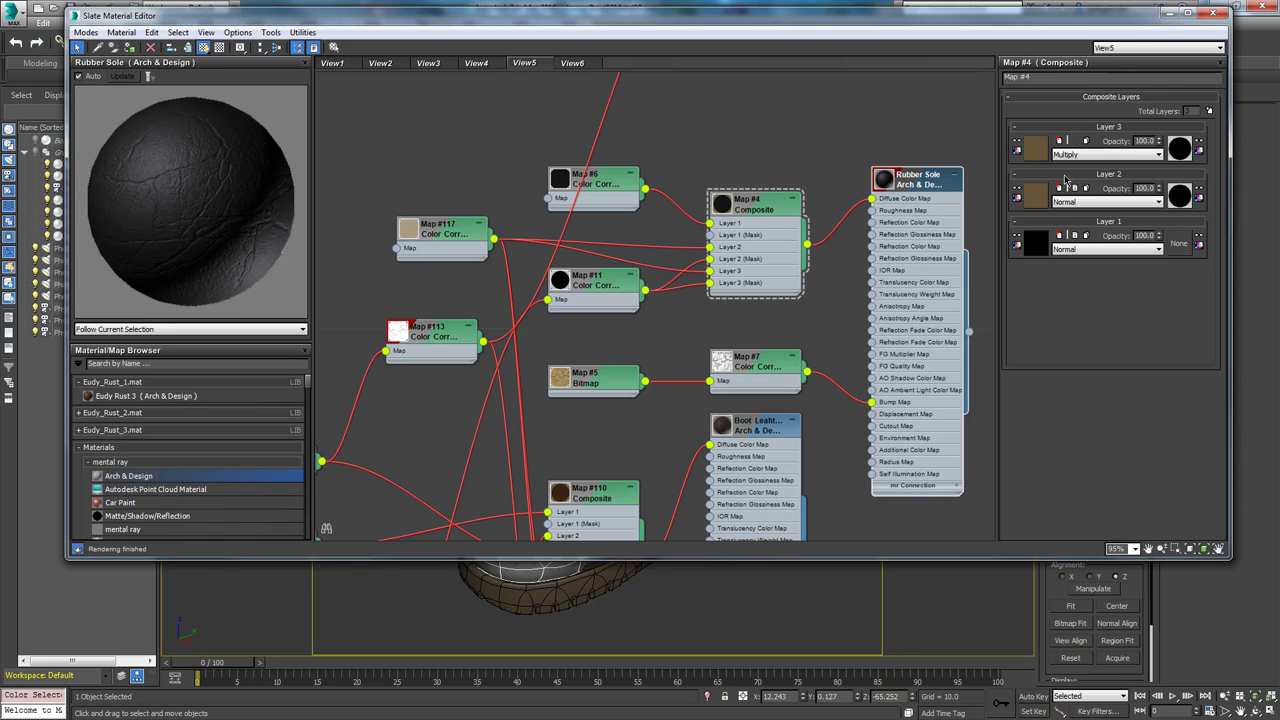
Locate the Laces material and display the parameters of the Checker map feeding its bump and displacement.
{"action": "middle_click_drag", "start_coordinate": [790, 148], "coordinate": [790, 390]}
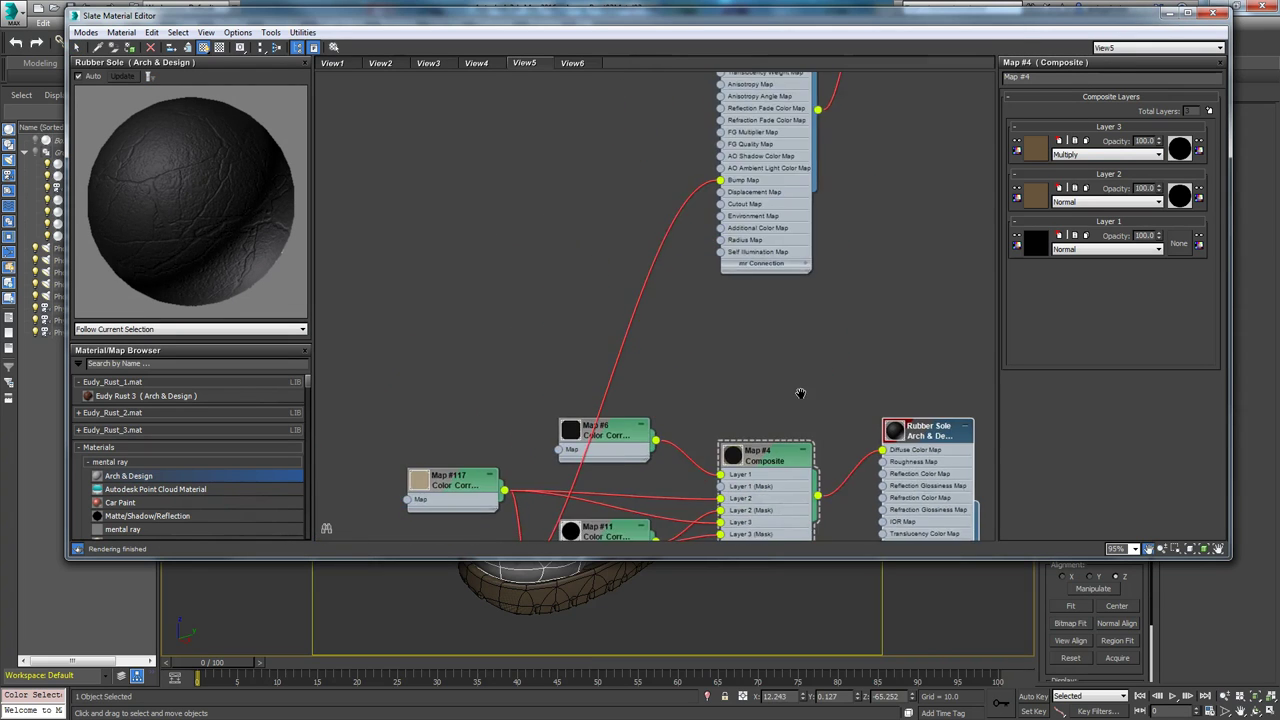
{"action": "scroll", "coordinate": [790, 390], "scroll_direction": "down", "scroll_amount": 3}
{"action": "middle_click_drag", "start_coordinate": [794, 265], "coordinate": [794, 440]}
{"action": "scroll", "coordinate": [830, 313], "scroll_direction": "up", "scroll_amount": 4}
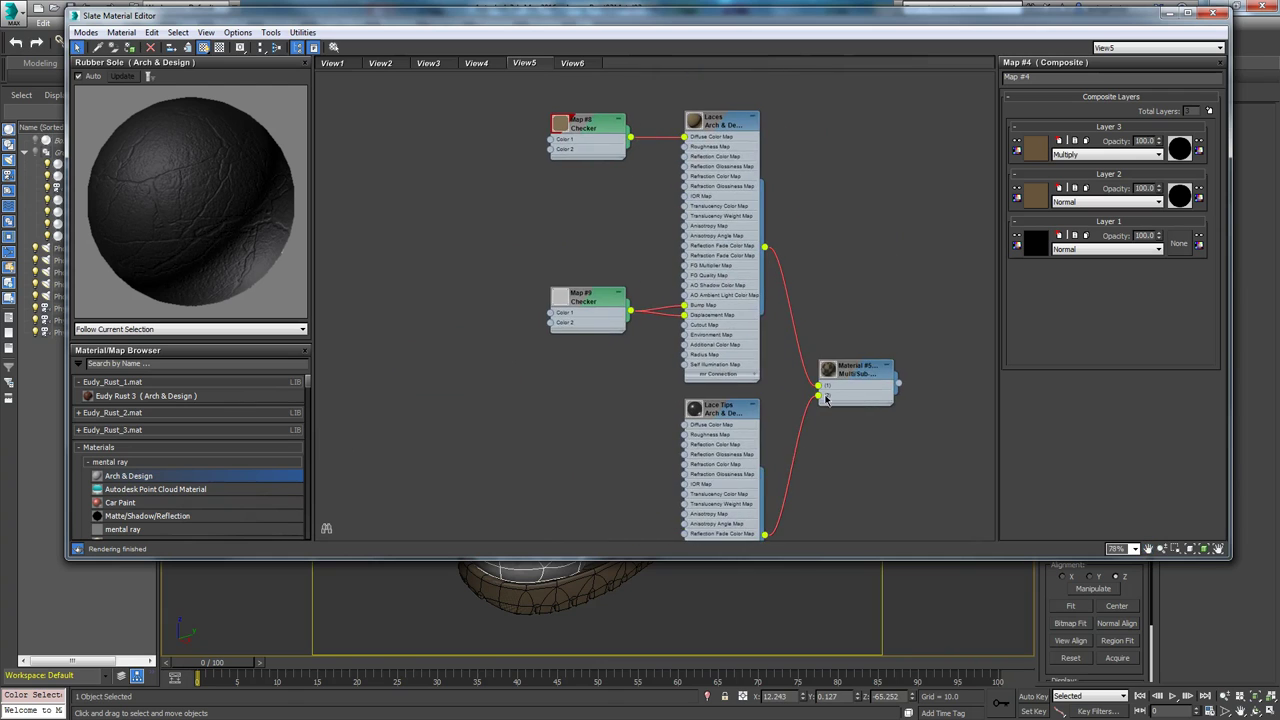
{"action": "right_click", "coordinate": [830, 313]}
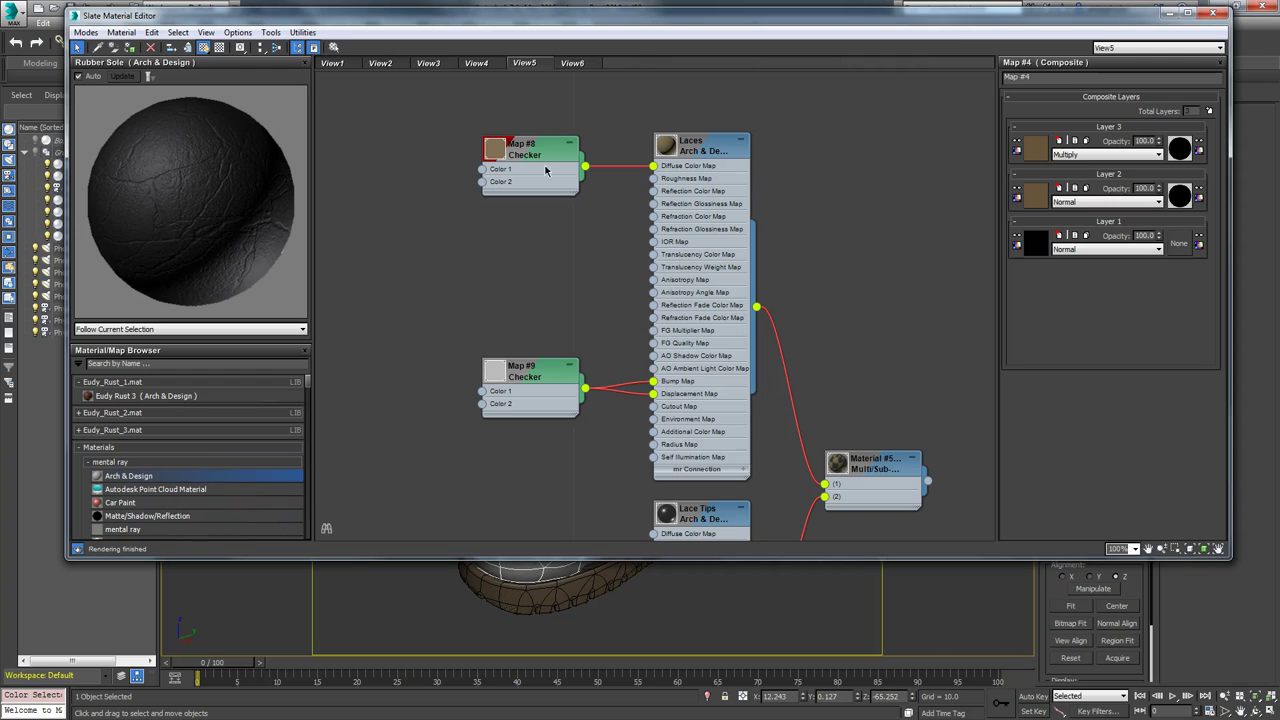
{"action": "double_click", "coordinate": [563, 371]}
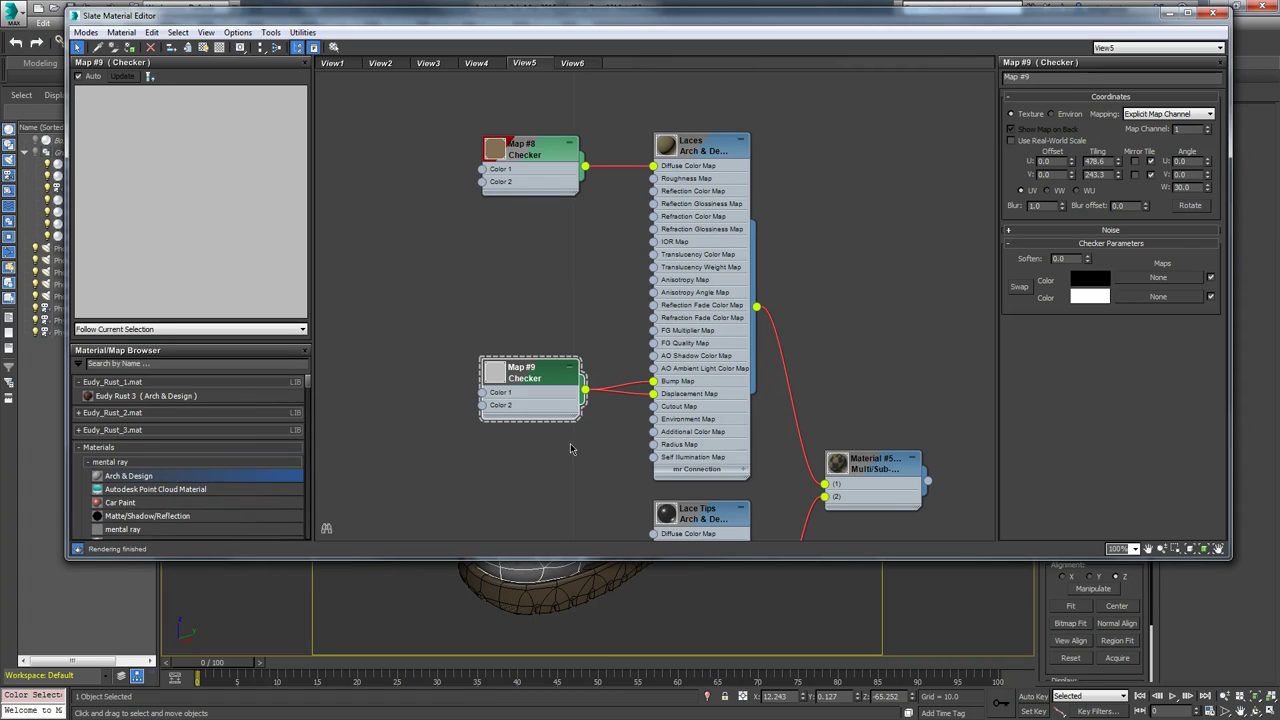
Preview the Lace Tips material and inspect its bump map connection in the graph.
{"action": "scroll", "coordinate": [574, 503], "scroll_direction": "down", "scroll_amount": 5}
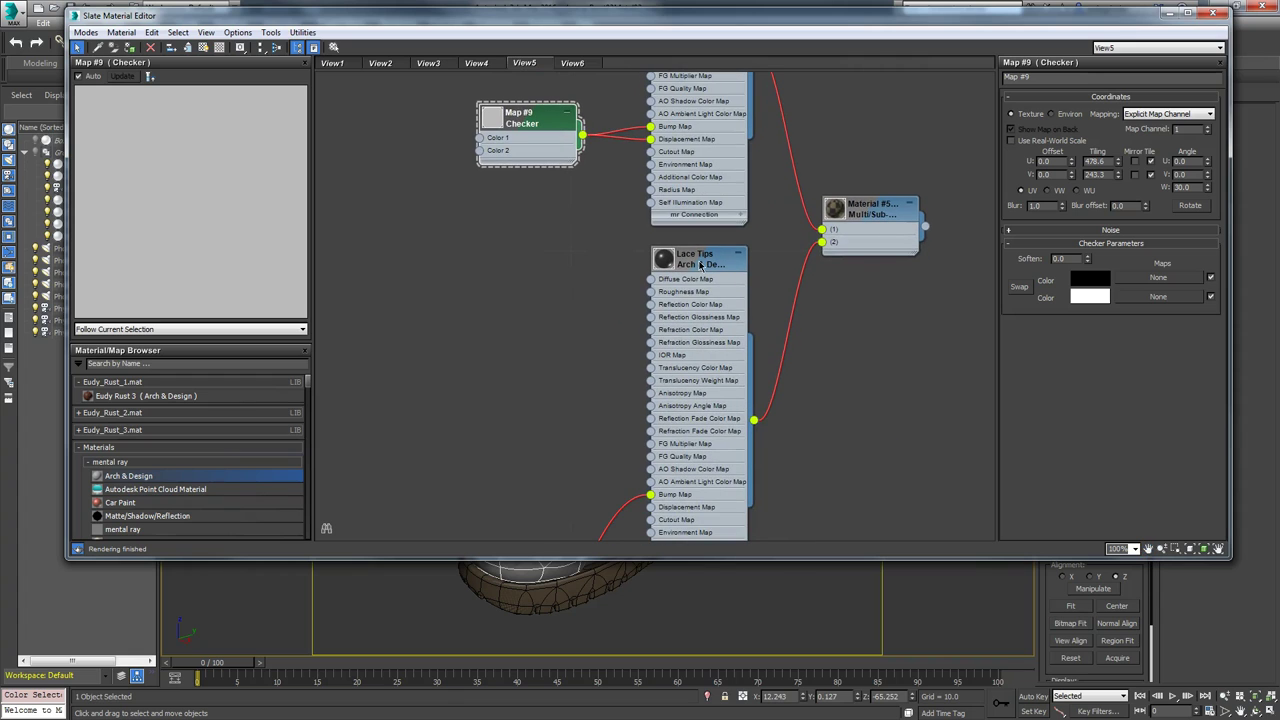
{"action": "left_click", "coordinate": [700, 262]}
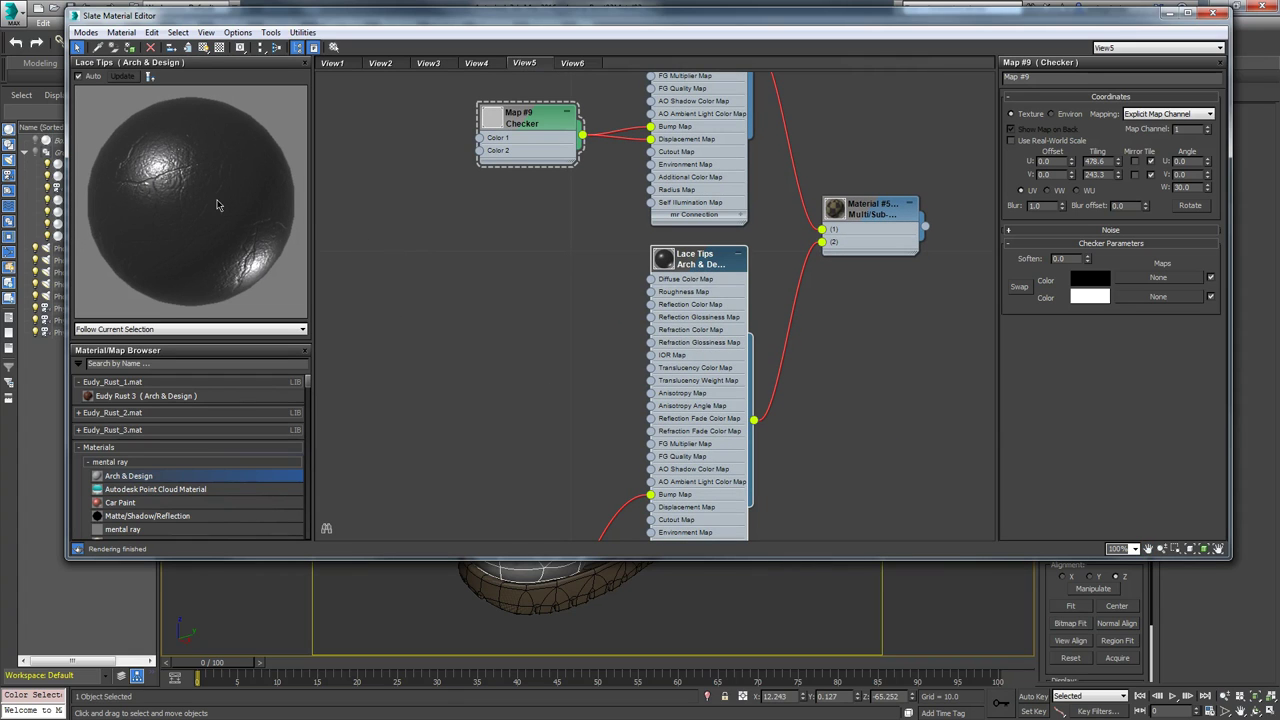
{"action": "scroll", "coordinate": [474, 343], "scroll_direction": "down", "scroll_amount": 2}
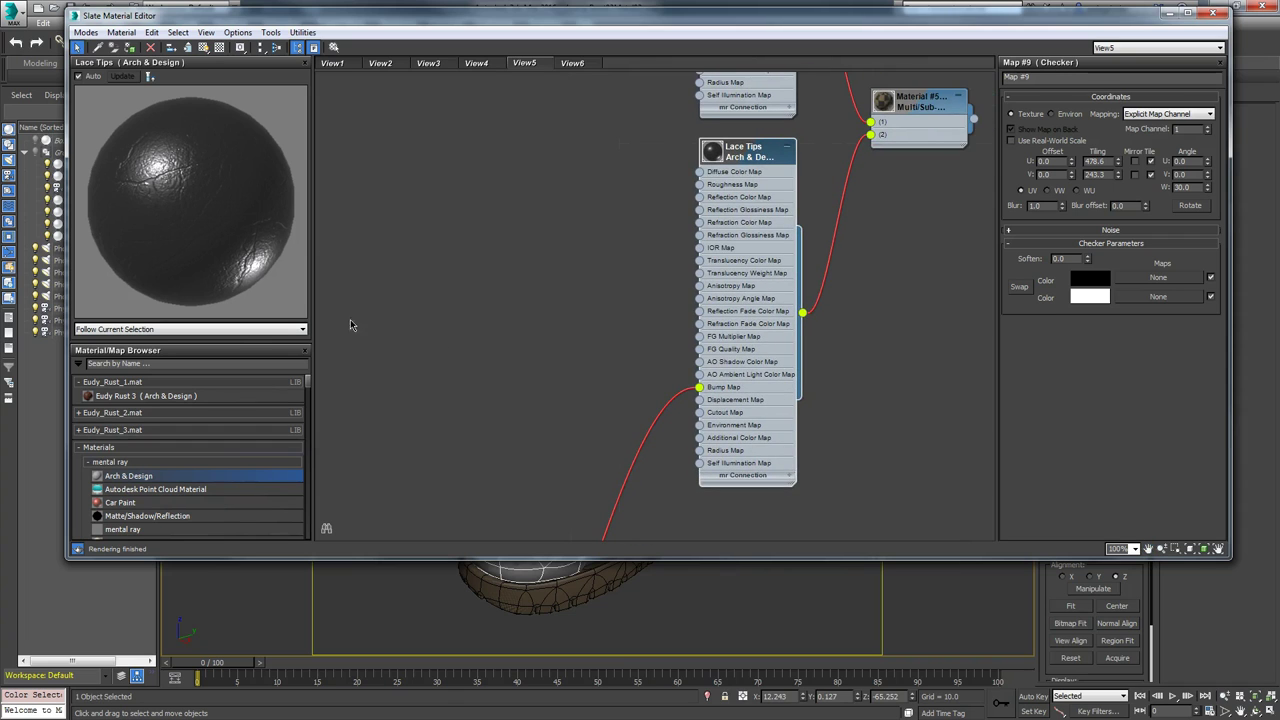
{"action": "scroll", "coordinate": [480, 220], "scroll_direction": "down", "scroll_amount": 3}
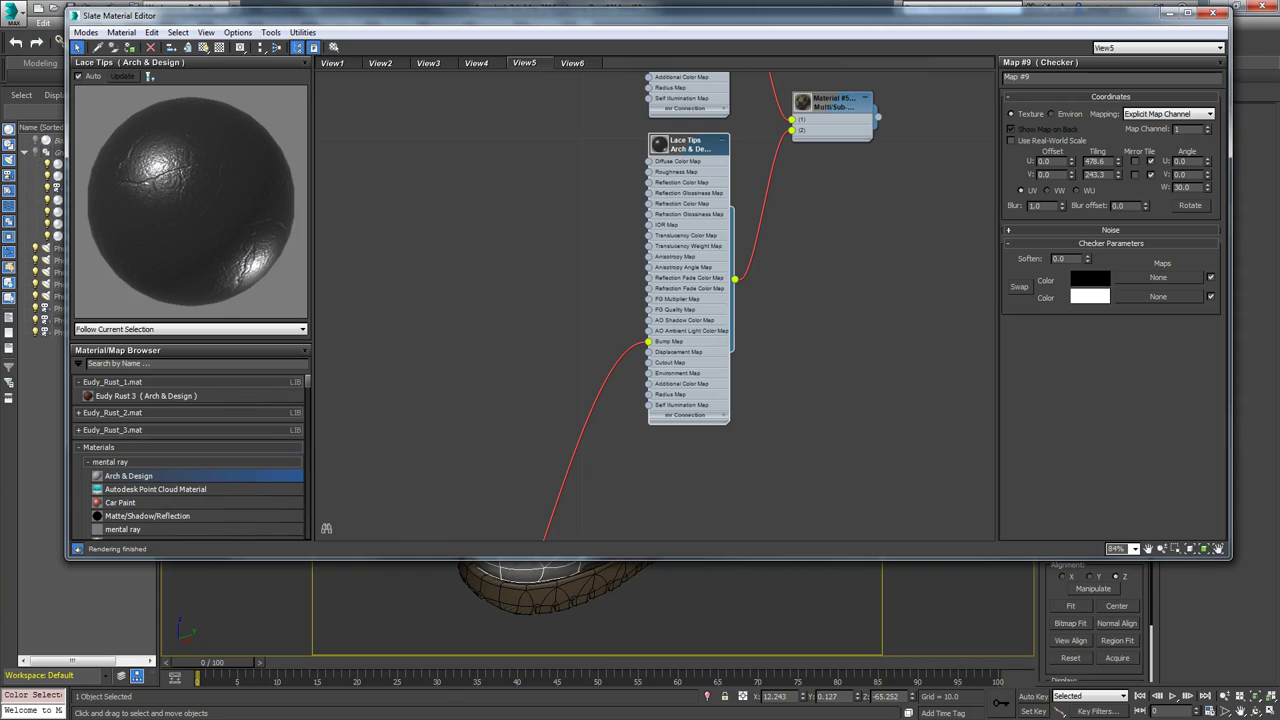
Switch to Photoshop, examine the laces and lace tips of the middle boot up close, and return to the 3ds Max material editor.
{"action": "key", "text": "alt+Tab"}
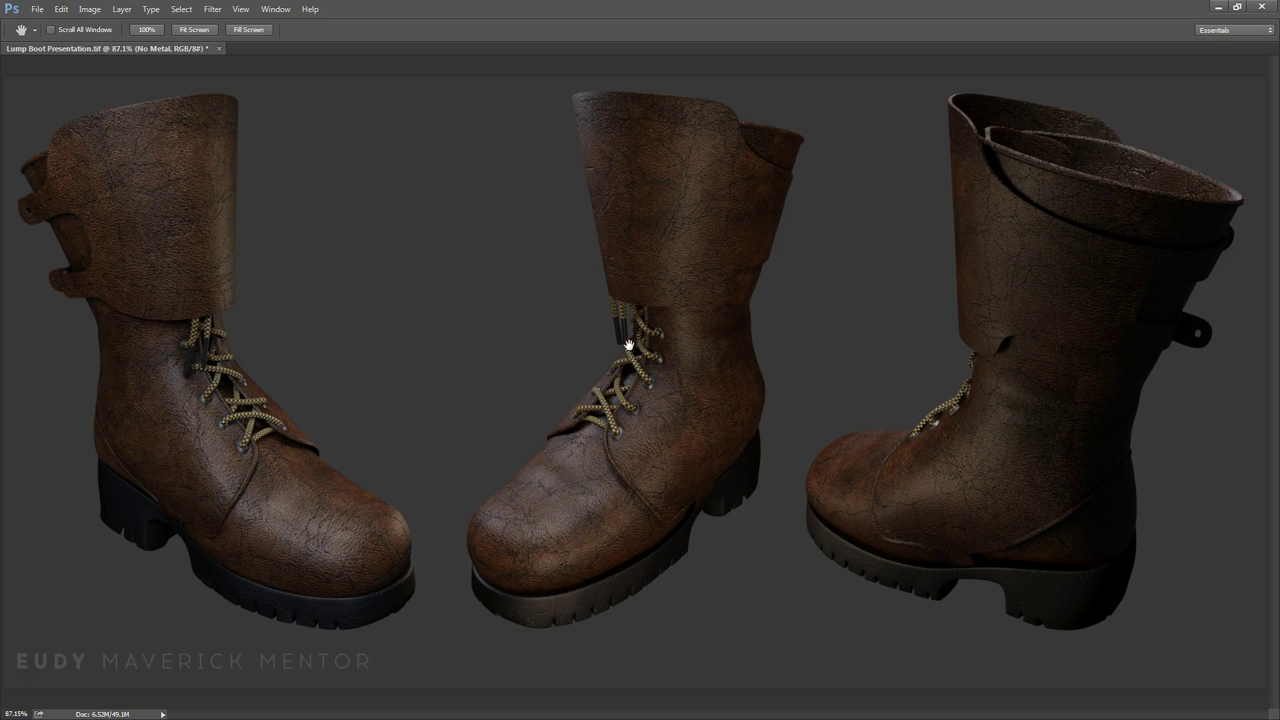
{"action": "key", "text": "ctrl+1"}
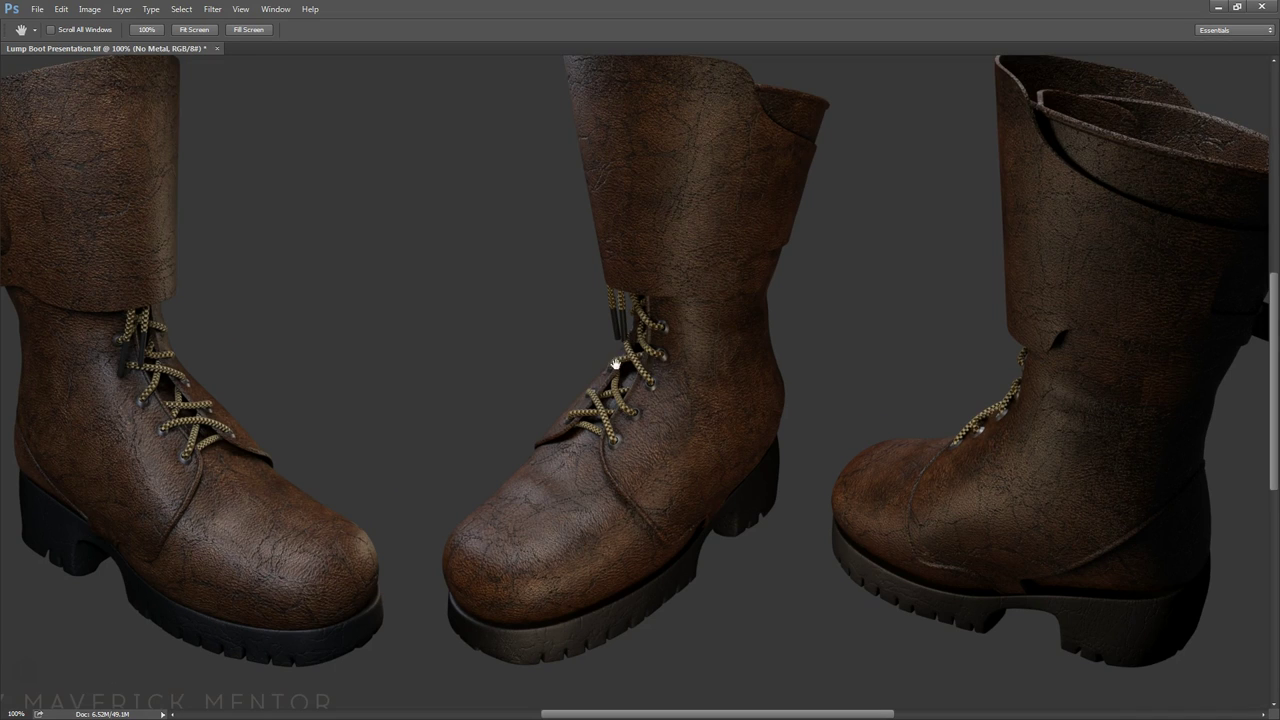
{"action": "left_click", "coordinate": [662, 347], "text": "ctrl"}
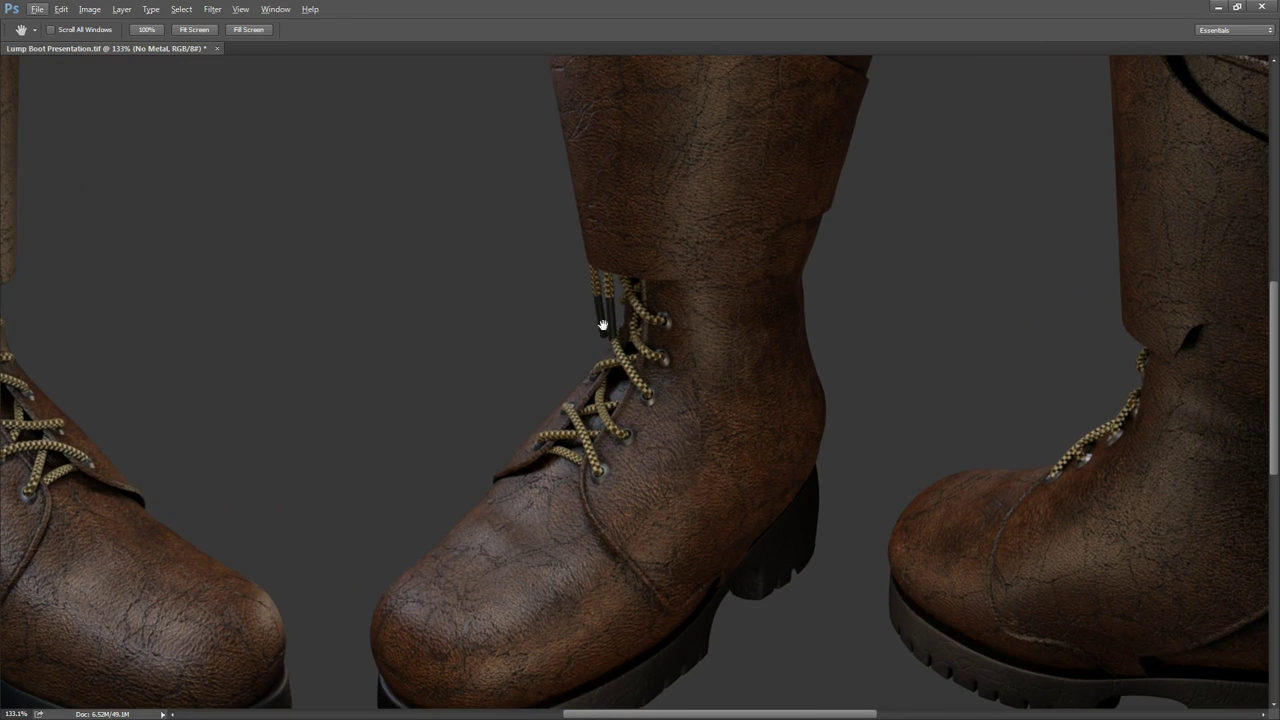
{"action": "scroll", "coordinate": [614, 332], "scroll_direction": "down", "scroll_amount": 1}
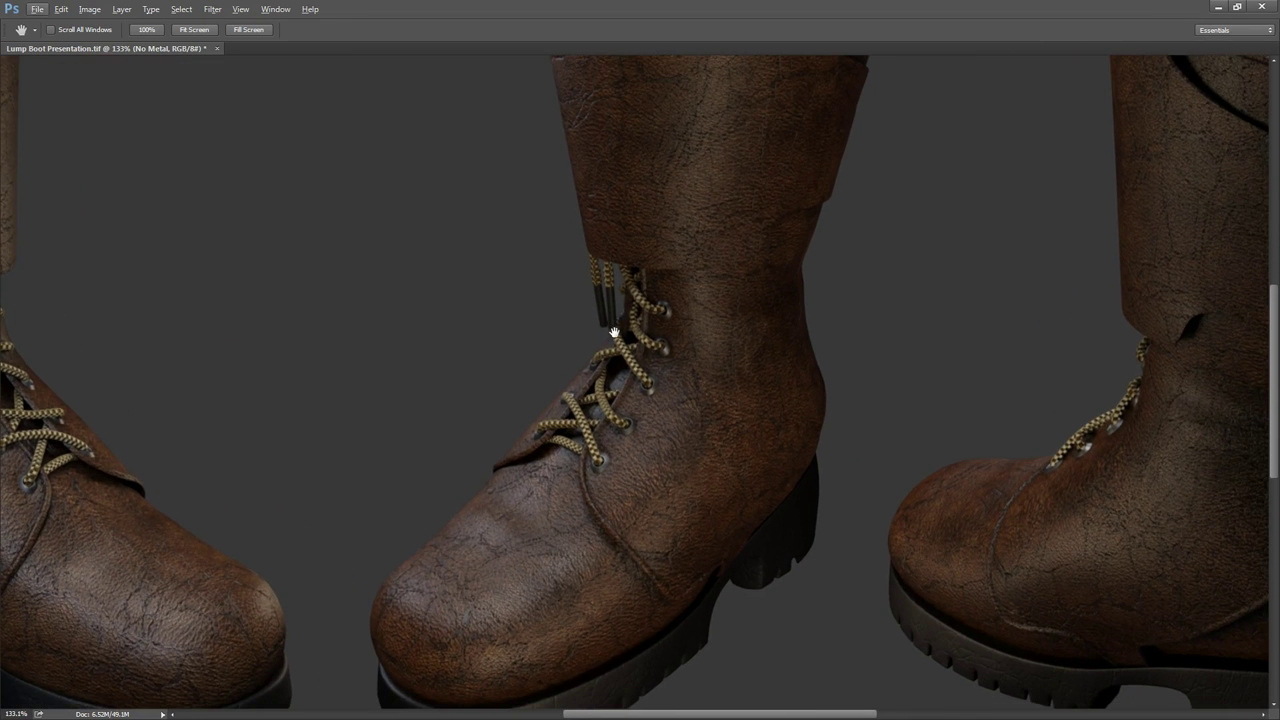
{"action": "key", "text": "ctrl+0"}
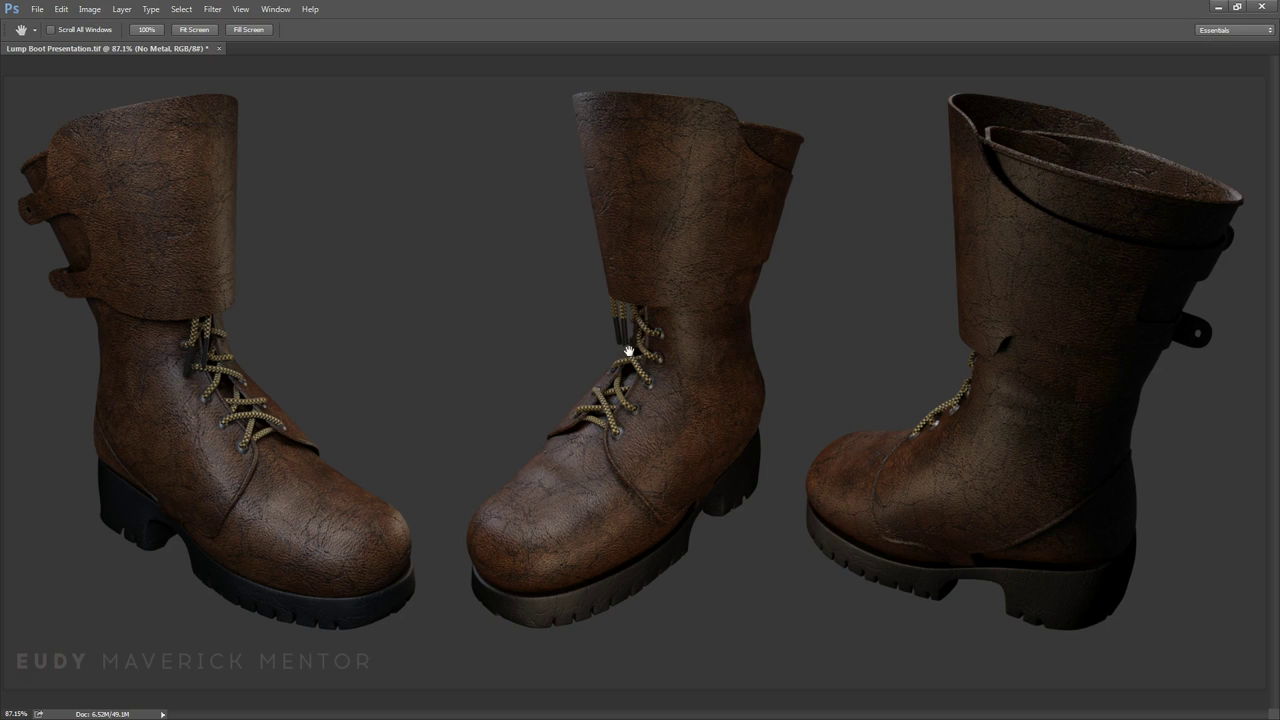
{"action": "left_click", "coordinate": [1219, 8]}
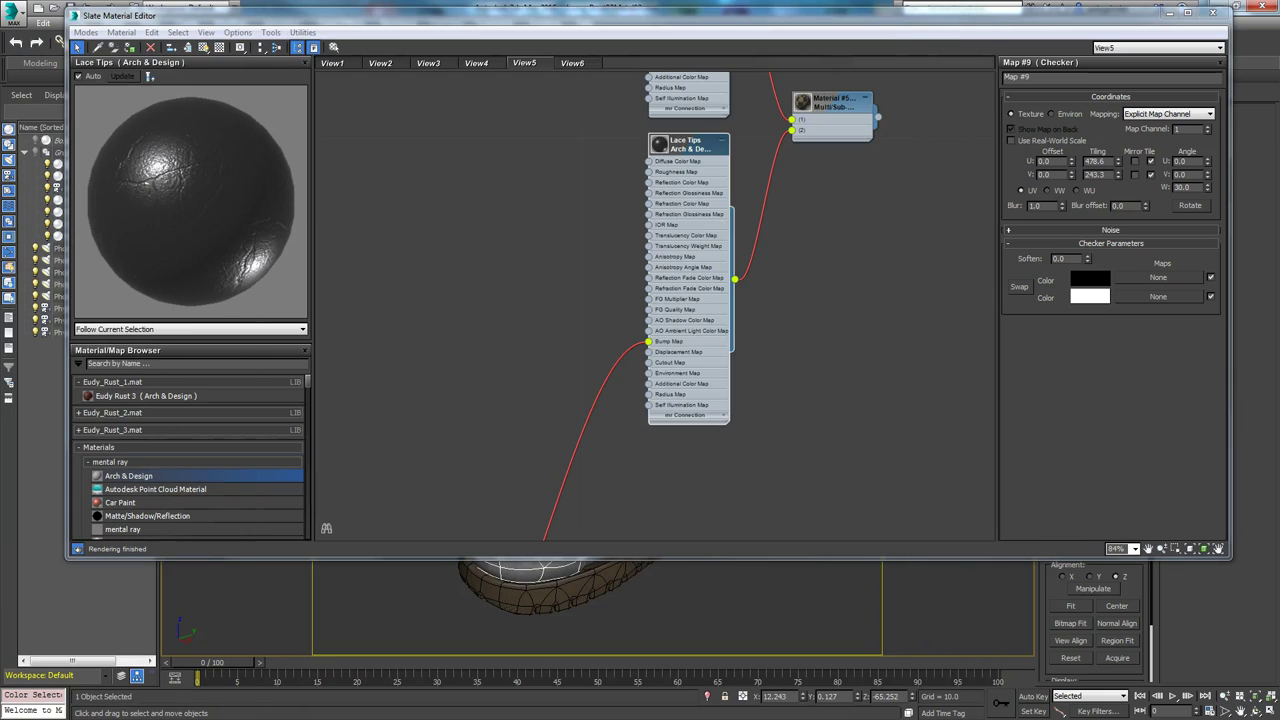
Display the Laces material's bump and displacement map settings, and check the laces in the rendered frame.
{"action": "scroll", "coordinate": [402, 511], "scroll_direction": "up", "scroll_amount": 2}
{"action": "scroll", "coordinate": [402, 511], "scroll_direction": "up", "scroll_amount": 2}
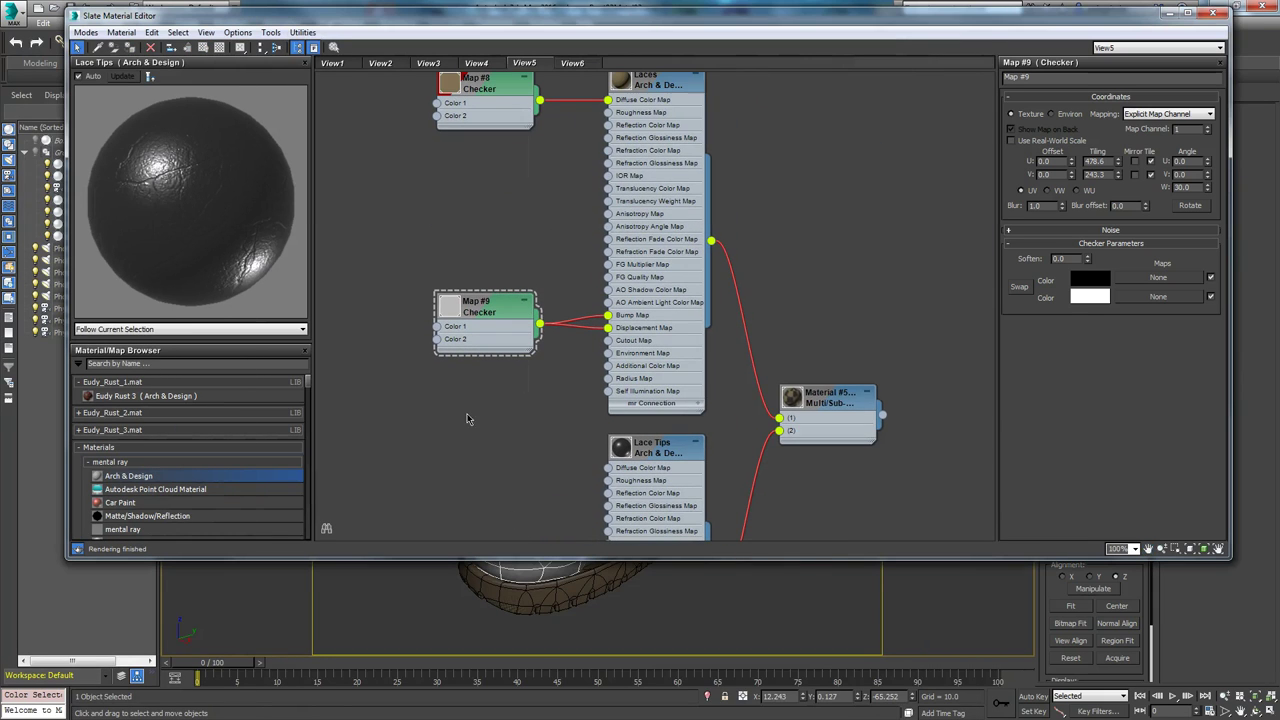
{"action": "middle_click_drag", "start_coordinate": [657, 357], "coordinate": [660, 388]}
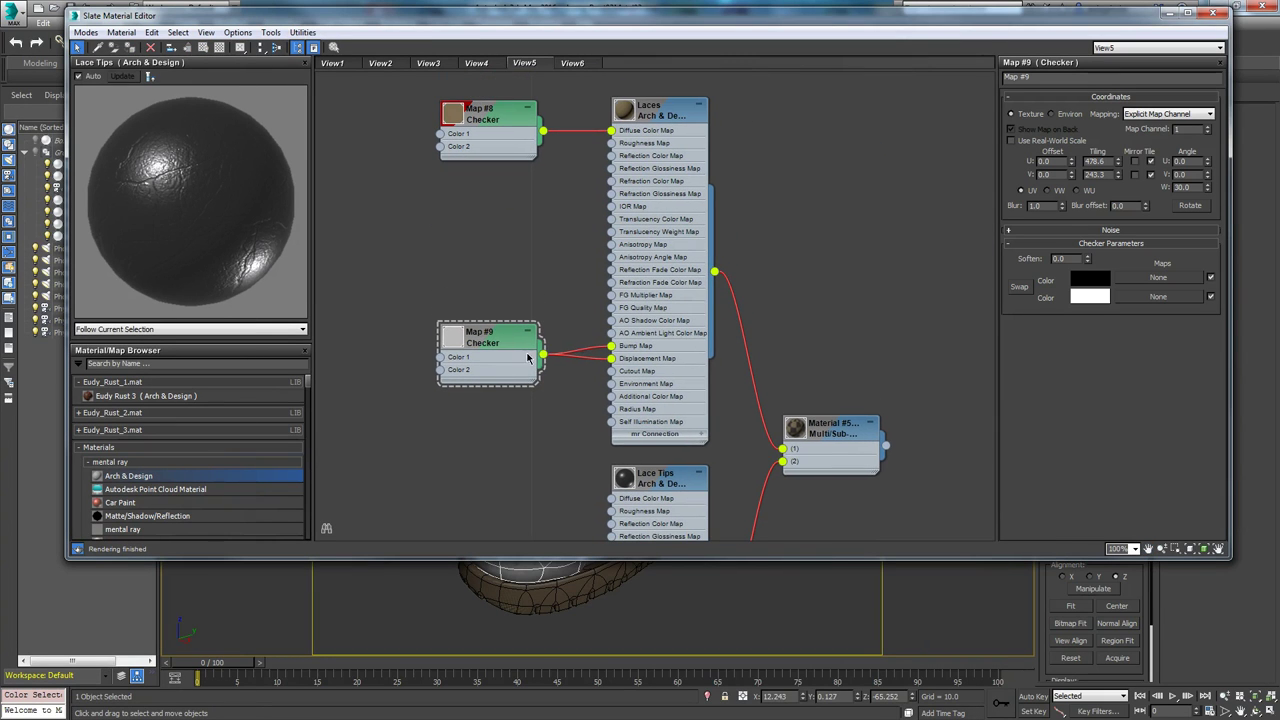
{"action": "left_click", "coordinate": [668, 115]}
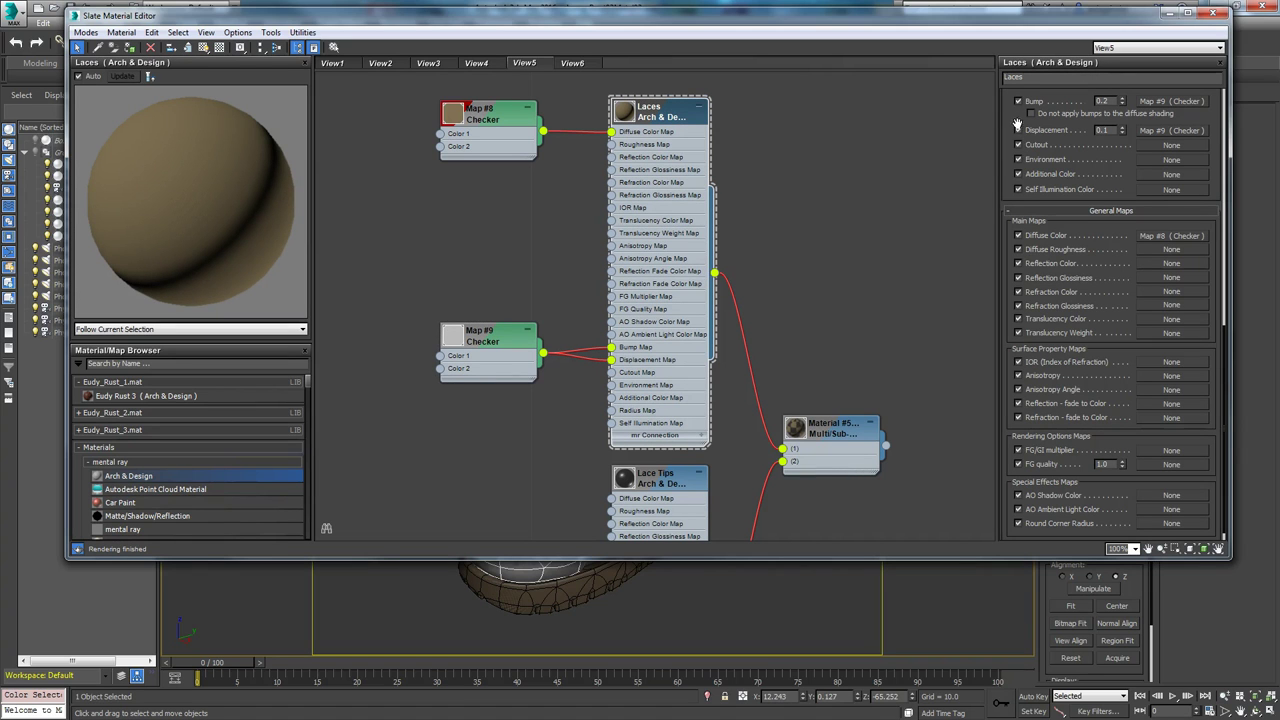
{"action": "scroll", "coordinate": [1010, 110], "scroll_direction": "up", "scroll_amount": 1}
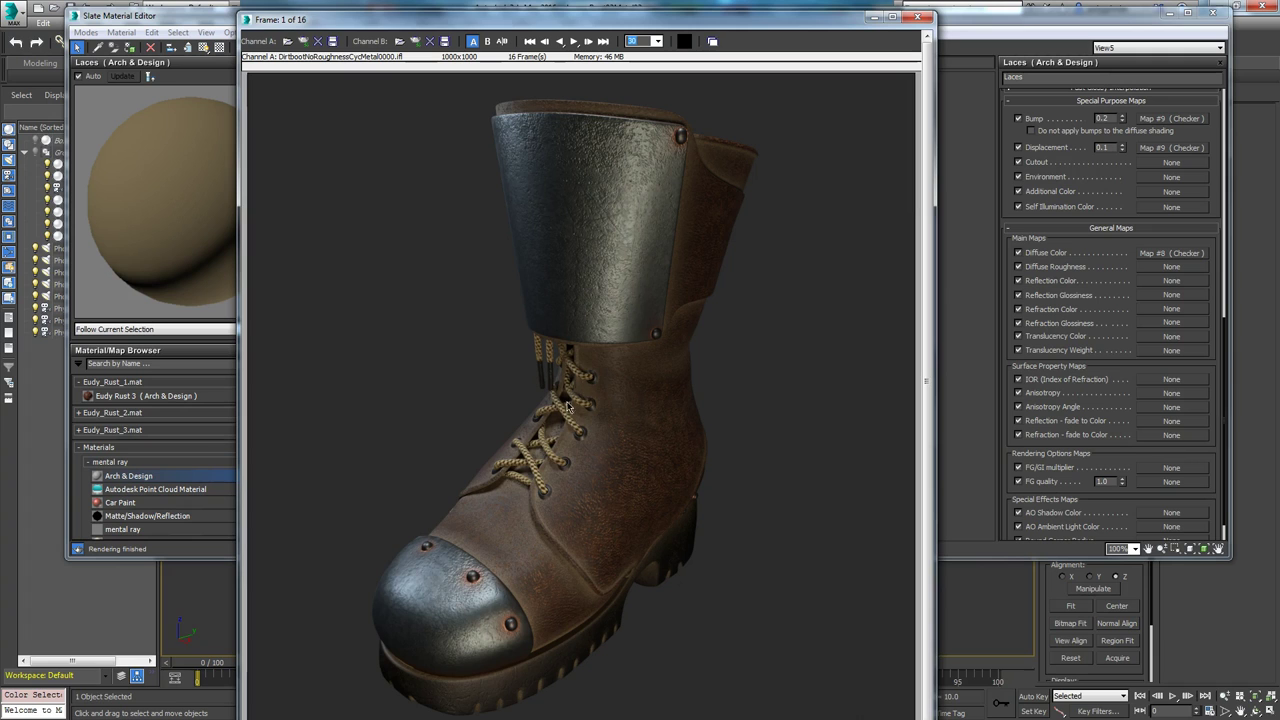
{"action": "key", "text": "alt+F4"}
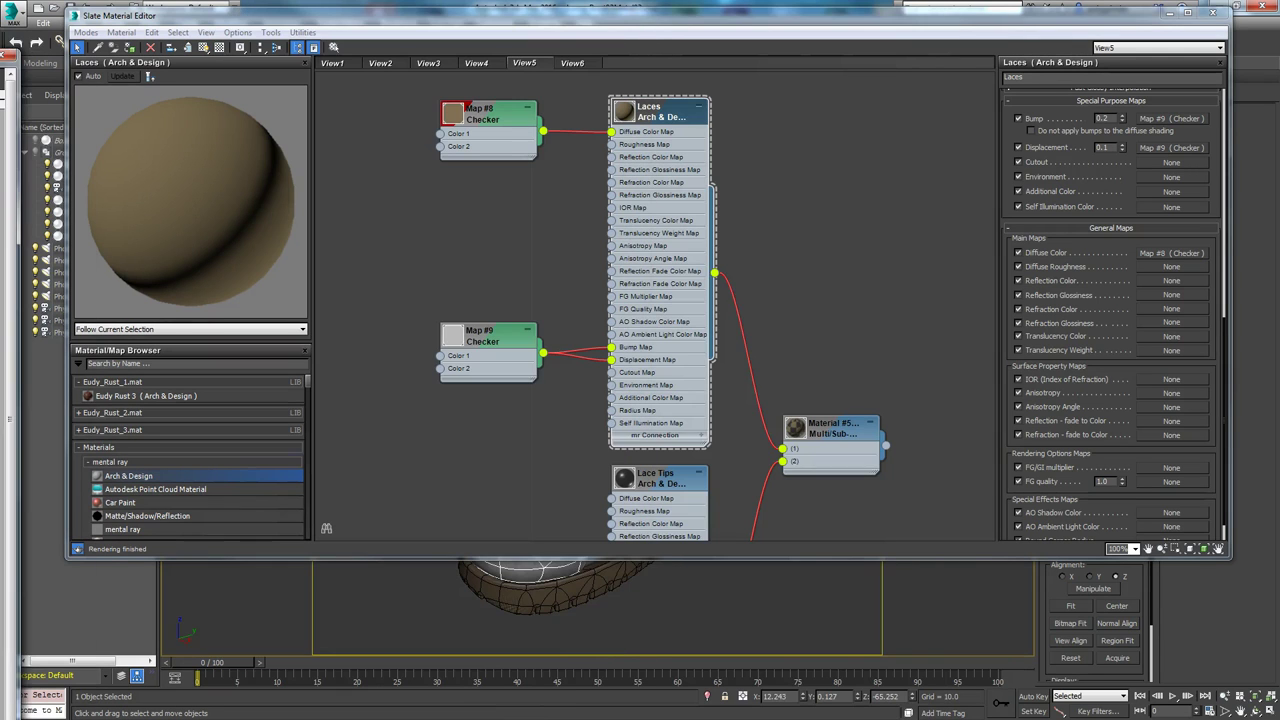
Return to the Lace Tips material, preview it again, and follow its bump connection down the graph.
{"action": "scroll", "coordinate": [775, 221], "scroll_direction": "down", "scroll_amount": 5}
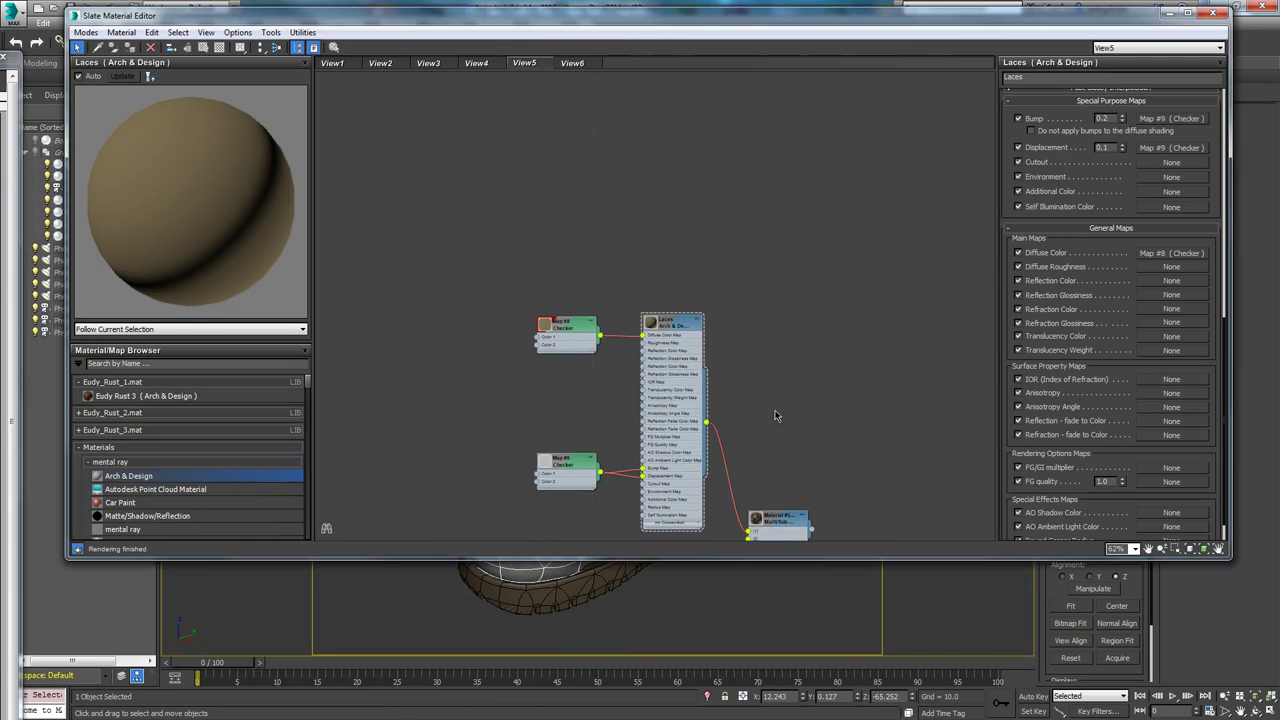
{"action": "scroll", "coordinate": [745, 300], "scroll_direction": "up", "scroll_amount": 2}
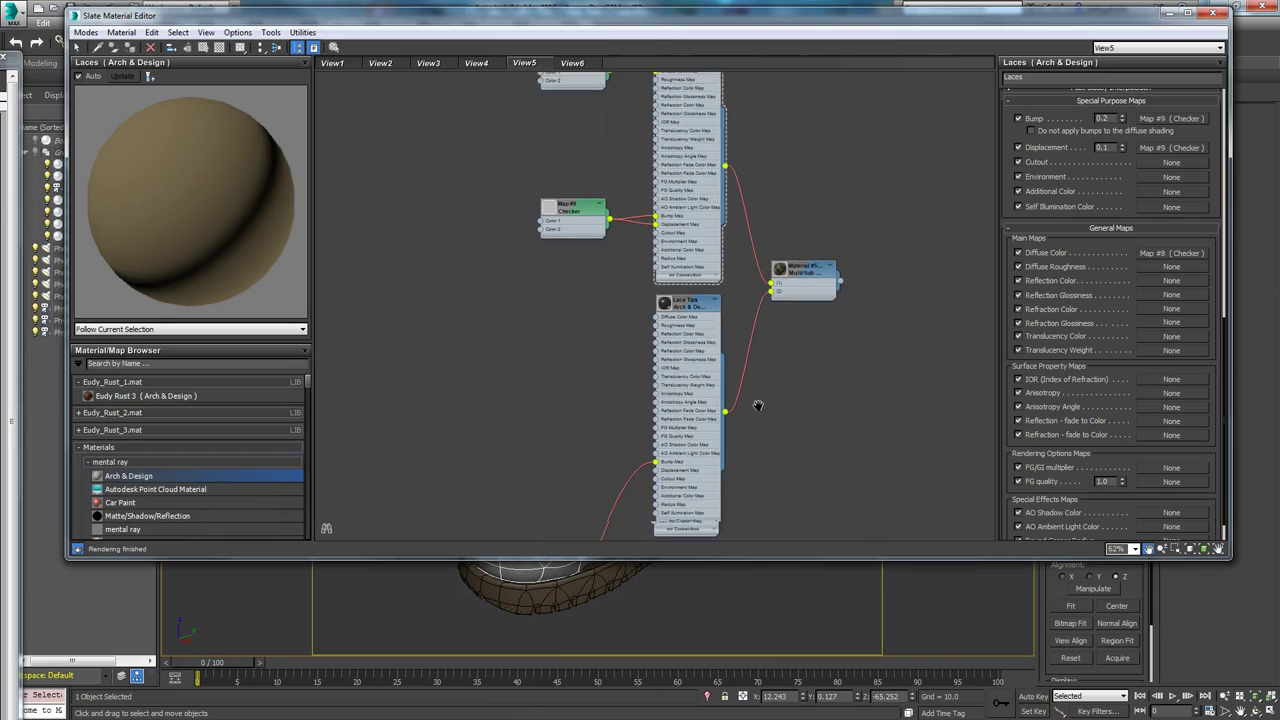
{"action": "mouse_move", "coordinate": [688, 221]}
{"action": "left_mouse_down"}
{"action": "mouse_move", "coordinate": [676, 275]}
{"action": "mouse_move", "coordinate": [682, 238]}
{"action": "left_mouse_up"}
{"action": "middle_click_drag", "start_coordinate": [770, 474], "coordinate": [801, 356]}
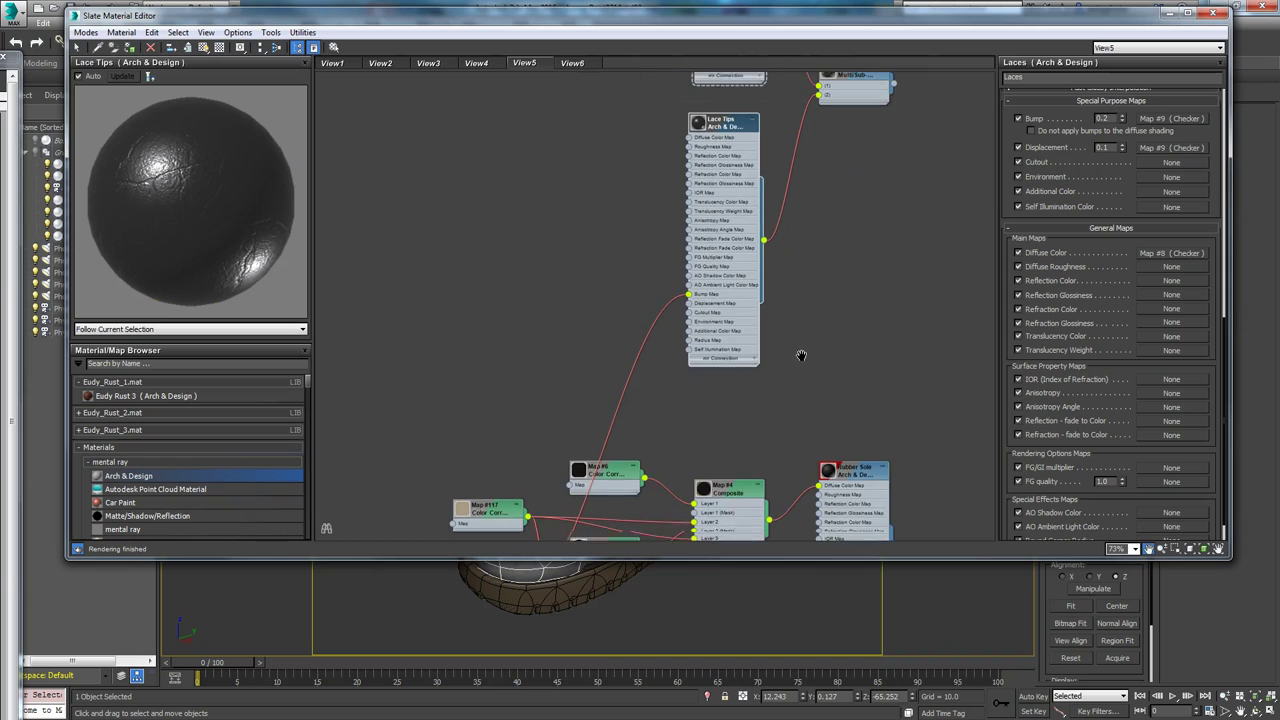
Return to the Rubber Sole nodes and preview the material and the tan Color Correction map feeding its Composite.
{"action": "middle_click_drag", "start_coordinate": [586, 349], "coordinate": [604, 266]}
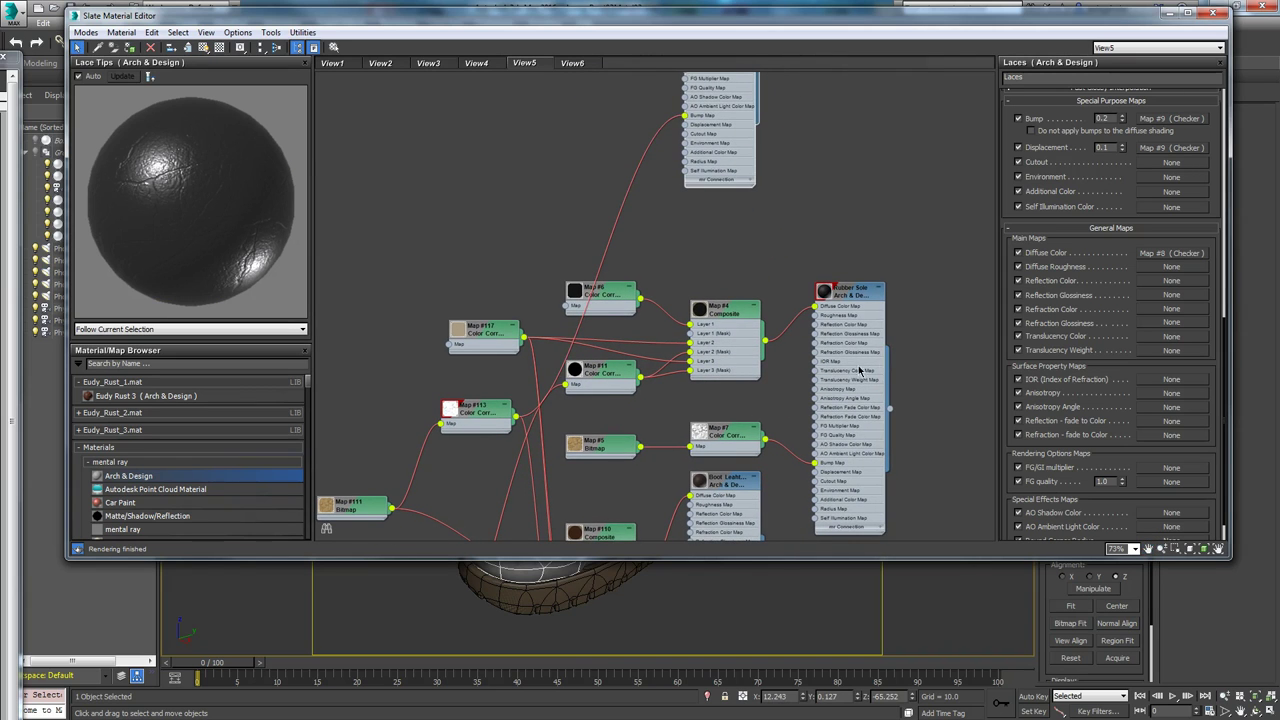
{"action": "scroll", "coordinate": [920, 414], "scroll_direction": "up", "scroll_amount": 2}
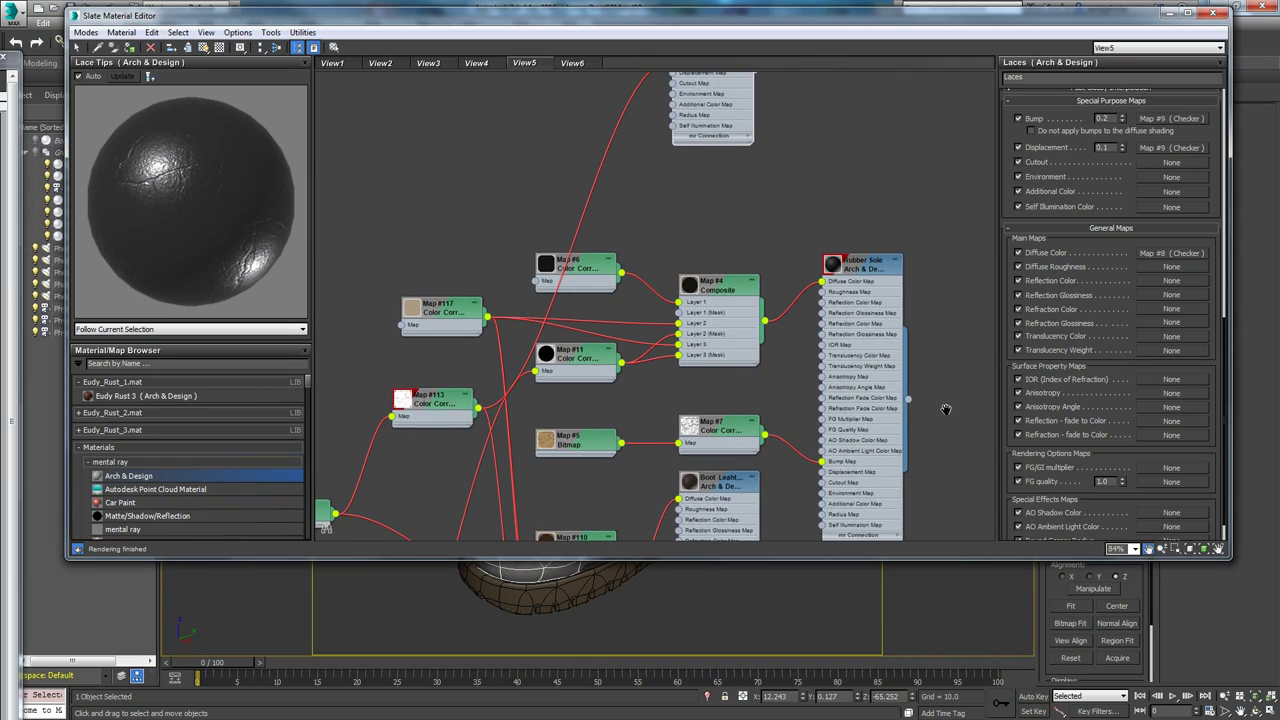
{"action": "left_click", "coordinate": [853, 275]}
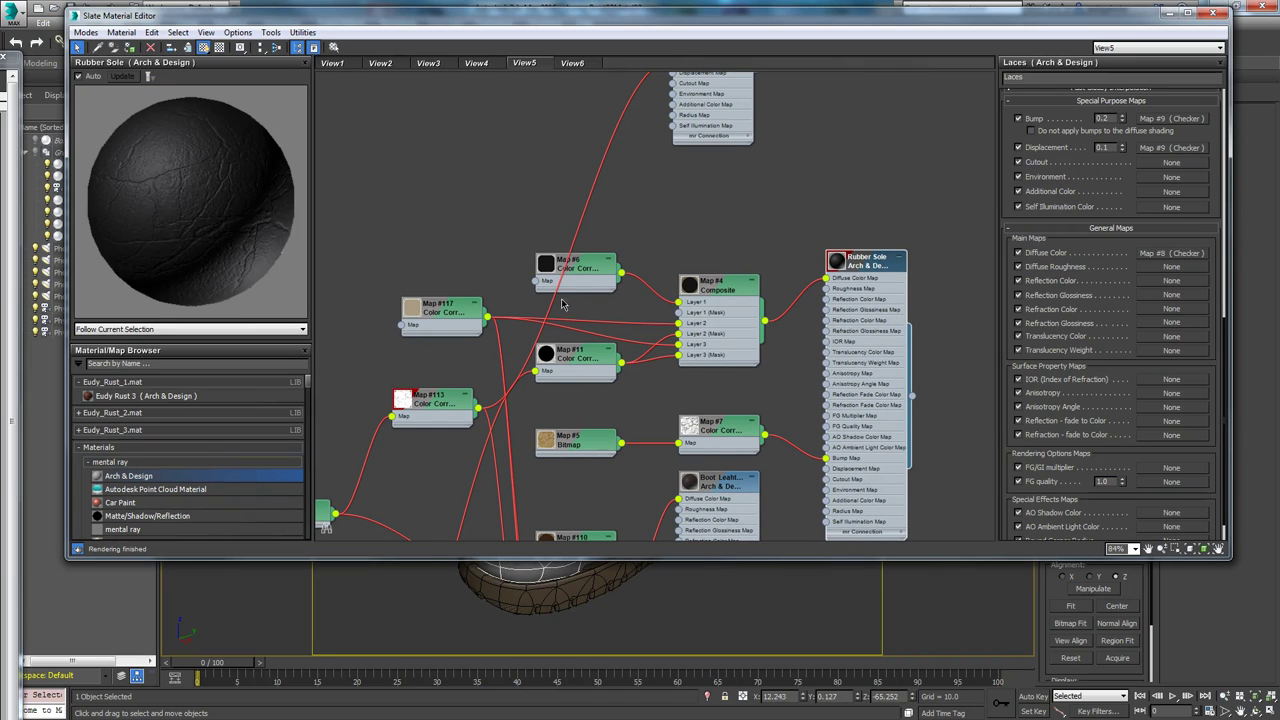
{"action": "left_click", "coordinate": [445, 313]}
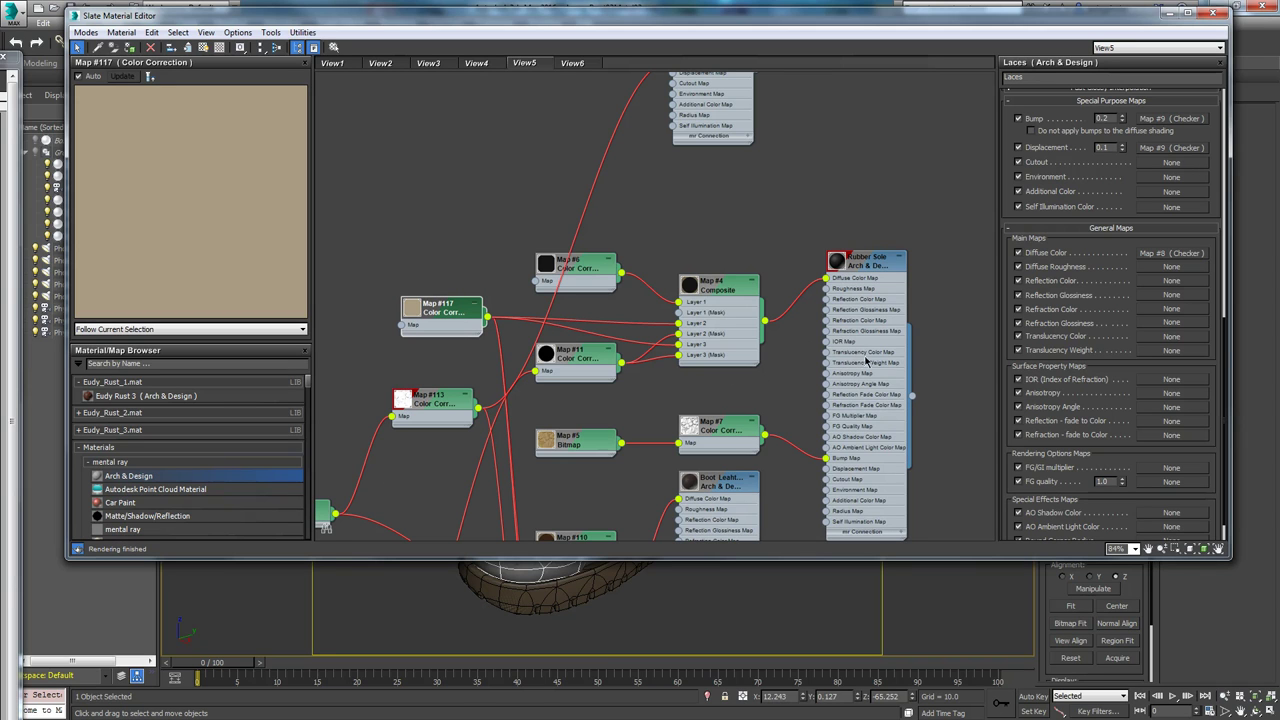
Follow the node graph from the Rubber Sole material past the Rivet material to the Blue Metal material.
{"action": "middle_click_drag", "start_coordinate": [941, 491], "coordinate": [845, 472]}
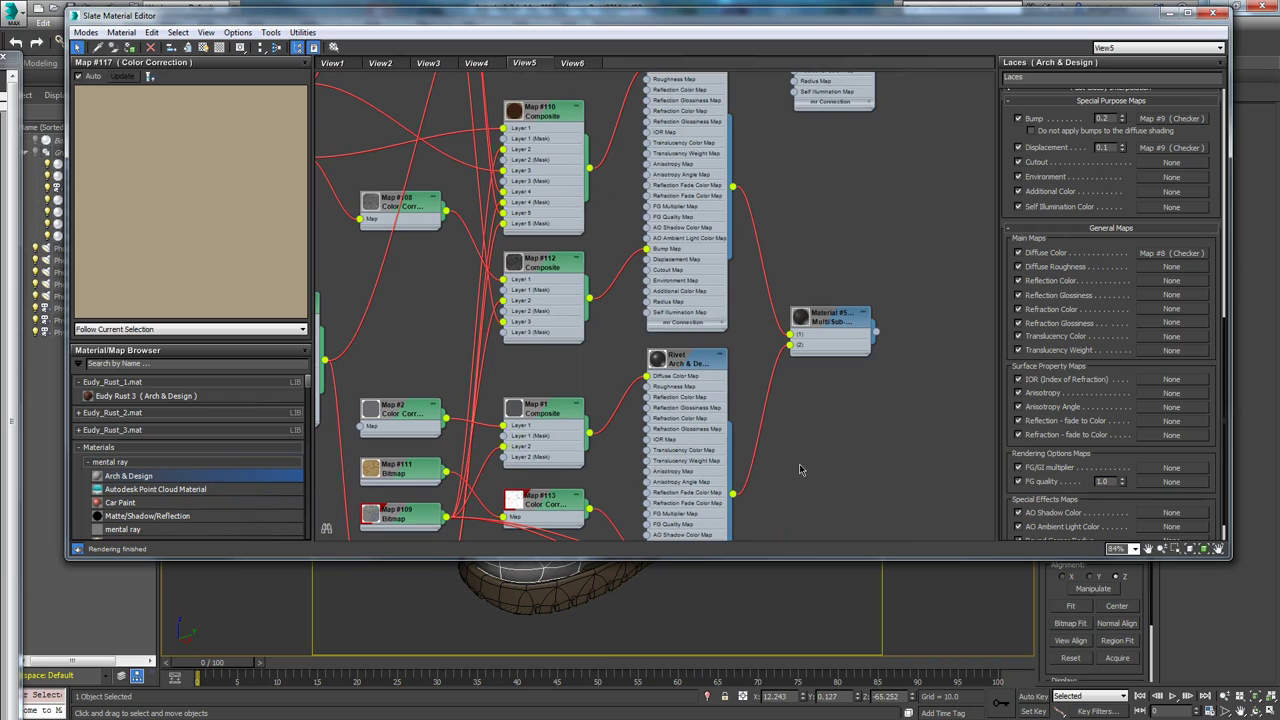
{"action": "middle_click_drag", "start_coordinate": [799, 447], "coordinate": [852, 467]}
{"action": "middle_click_drag", "start_coordinate": [912, 440], "coordinate": [752, 240]}
{"action": "middle_click_drag", "start_coordinate": [698, 478], "coordinate": [706, 442]}
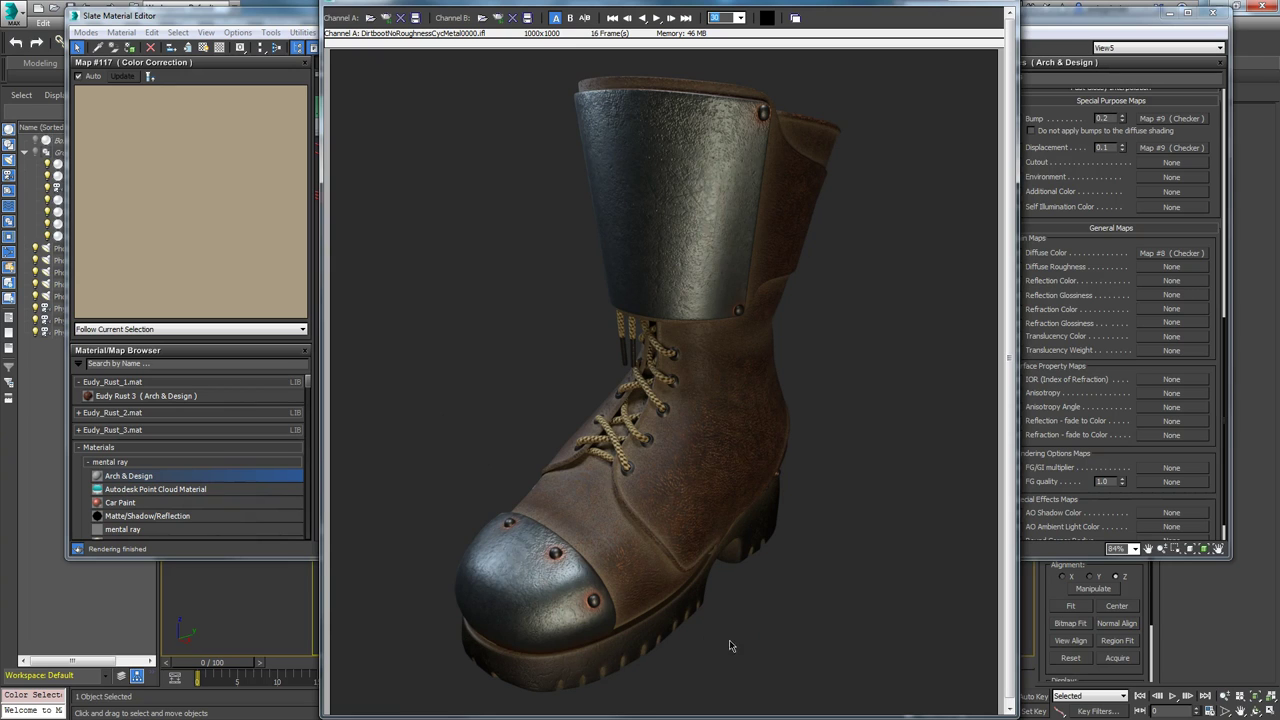
Rotate through the rendered boot frames, compare the metal in the Photoshop presentation image, and return to the 3ds Max material editor.
{"action": "left_click_drag", "start_coordinate": [589, 640], "coordinate": [345, 597]}
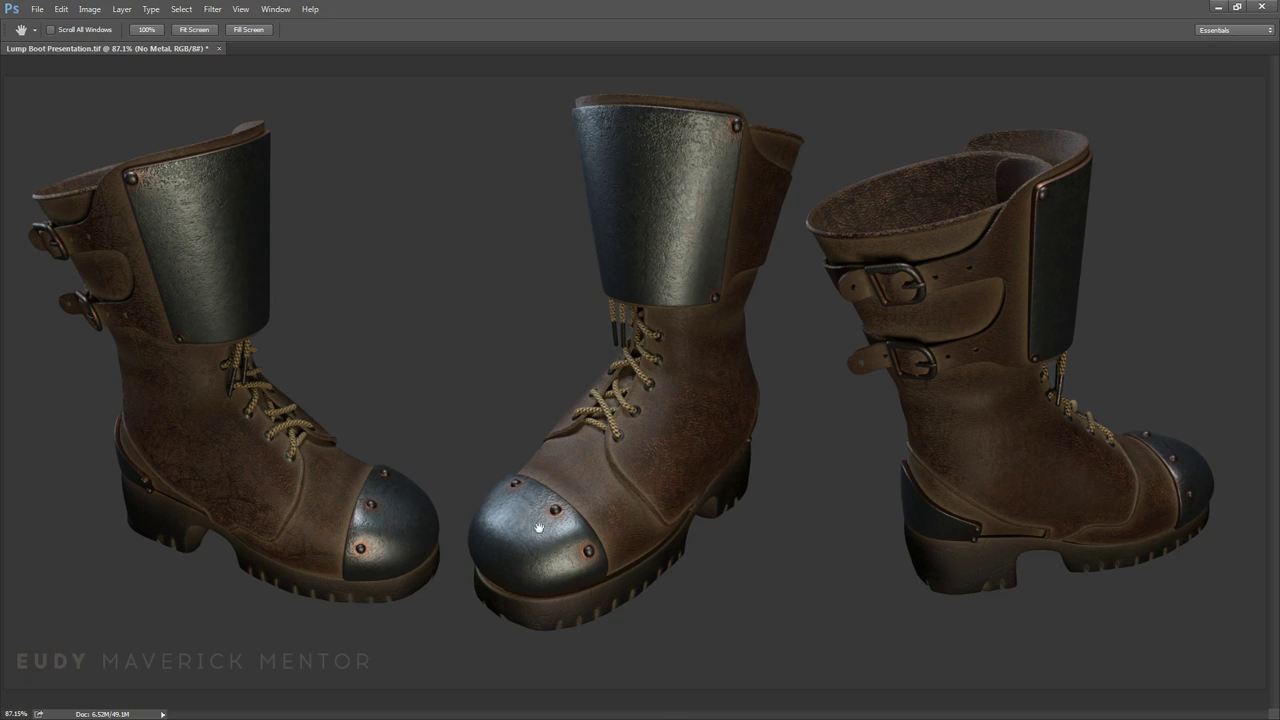
{"action": "left_click", "coordinate": [1218, 9]}
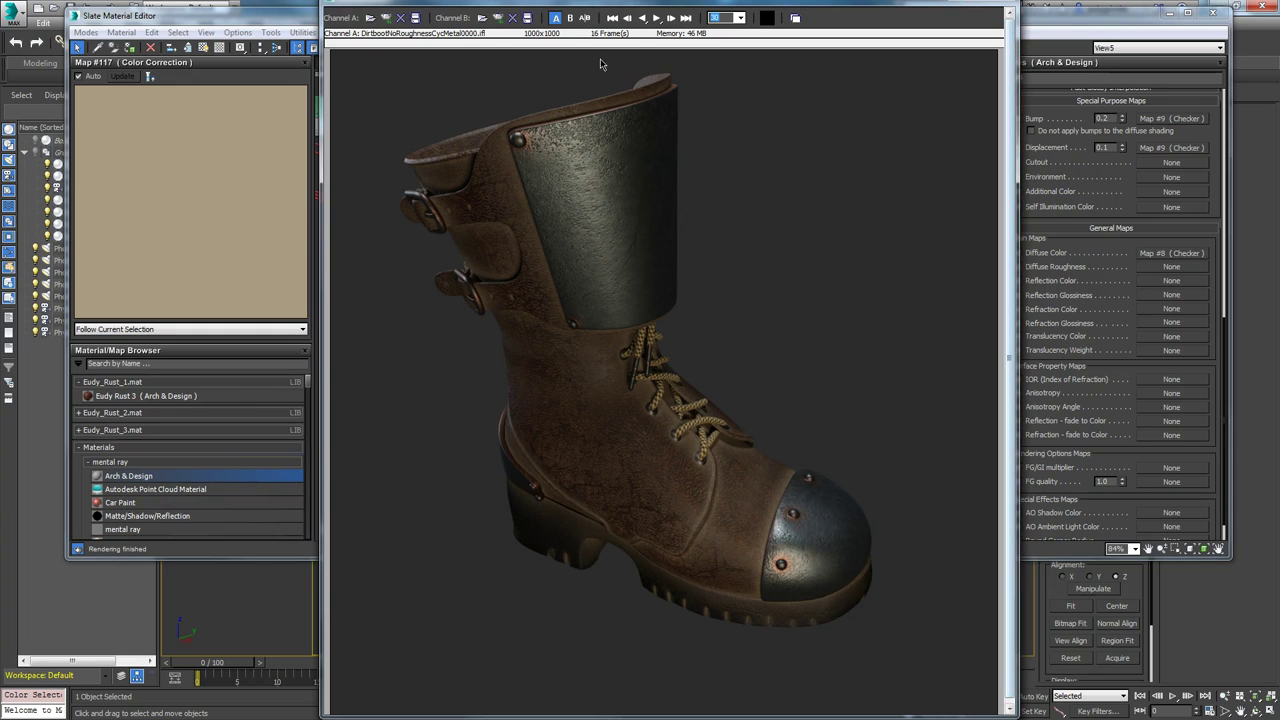
{"action": "left_click", "coordinate": [1060, 15]}
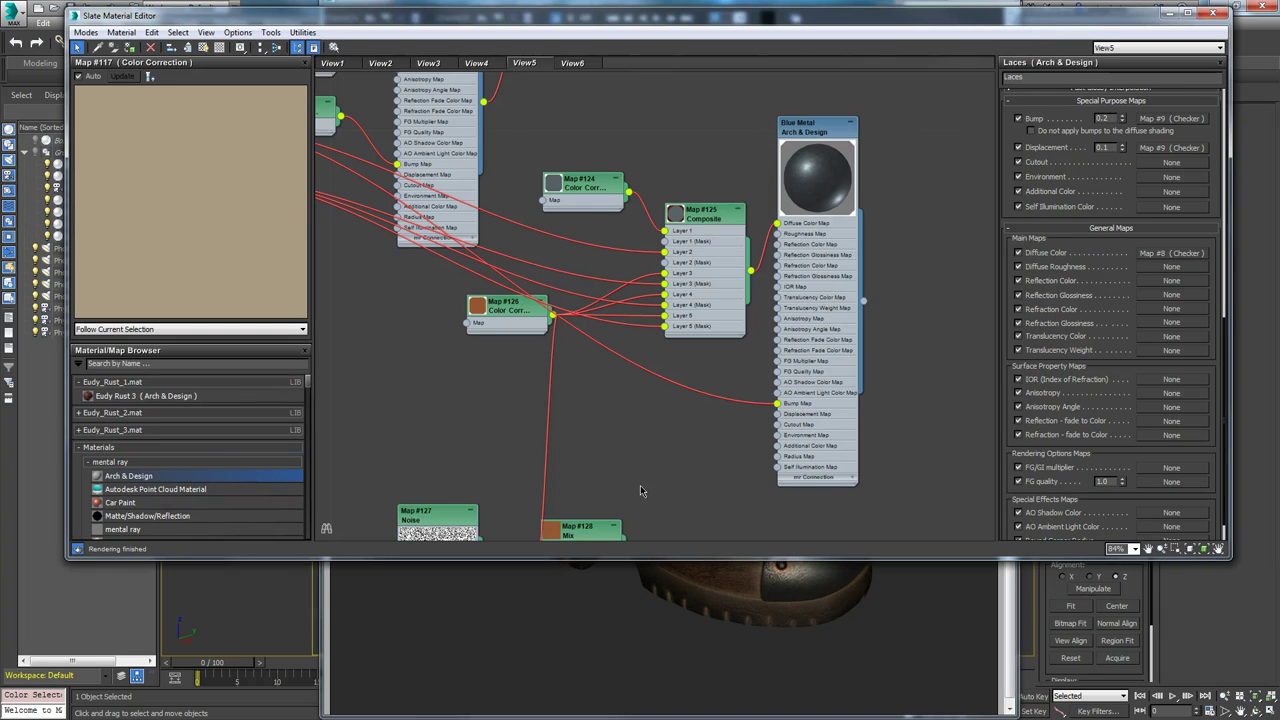
Move the concrete1.tga bitmap node below the black Color Correction node to expose its connections into the Blue Metal network.
{"action": "middle_click_drag", "start_coordinate": [682, 472], "coordinate": [520, 291]}
{"action": "left_click_drag", "start_coordinate": [398, 193], "coordinate": [408, 426]}
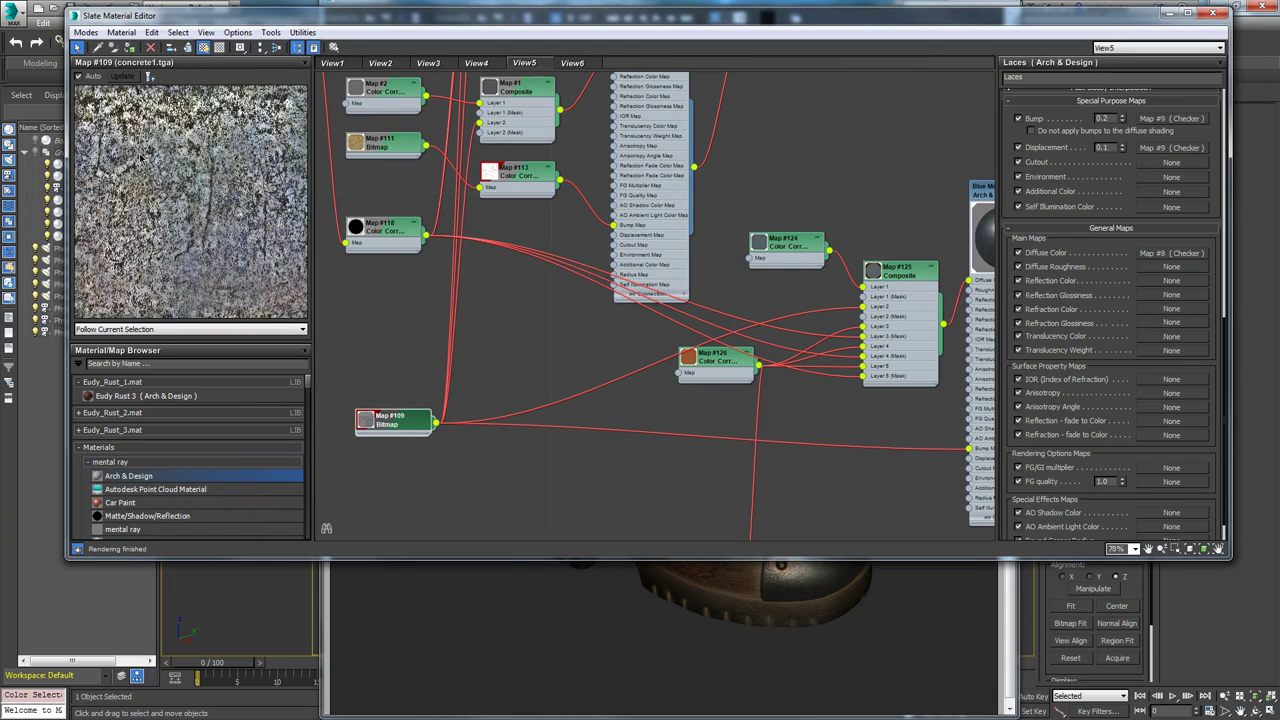
{"action": "middle_click_drag", "start_coordinate": [893, 447], "coordinate": [726, 340]}
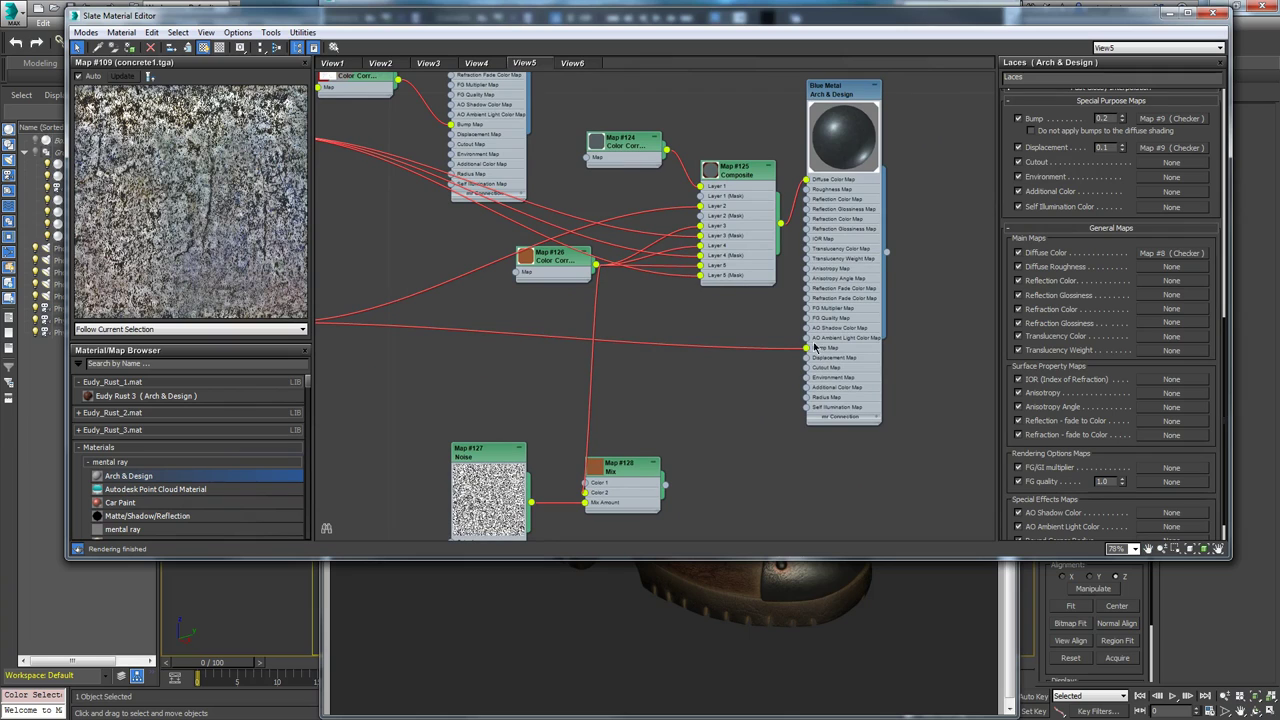
Display the Blue Metal material's settings and enable its concrete1.tga bump map.
{"action": "double_click", "coordinate": [840, 92]}
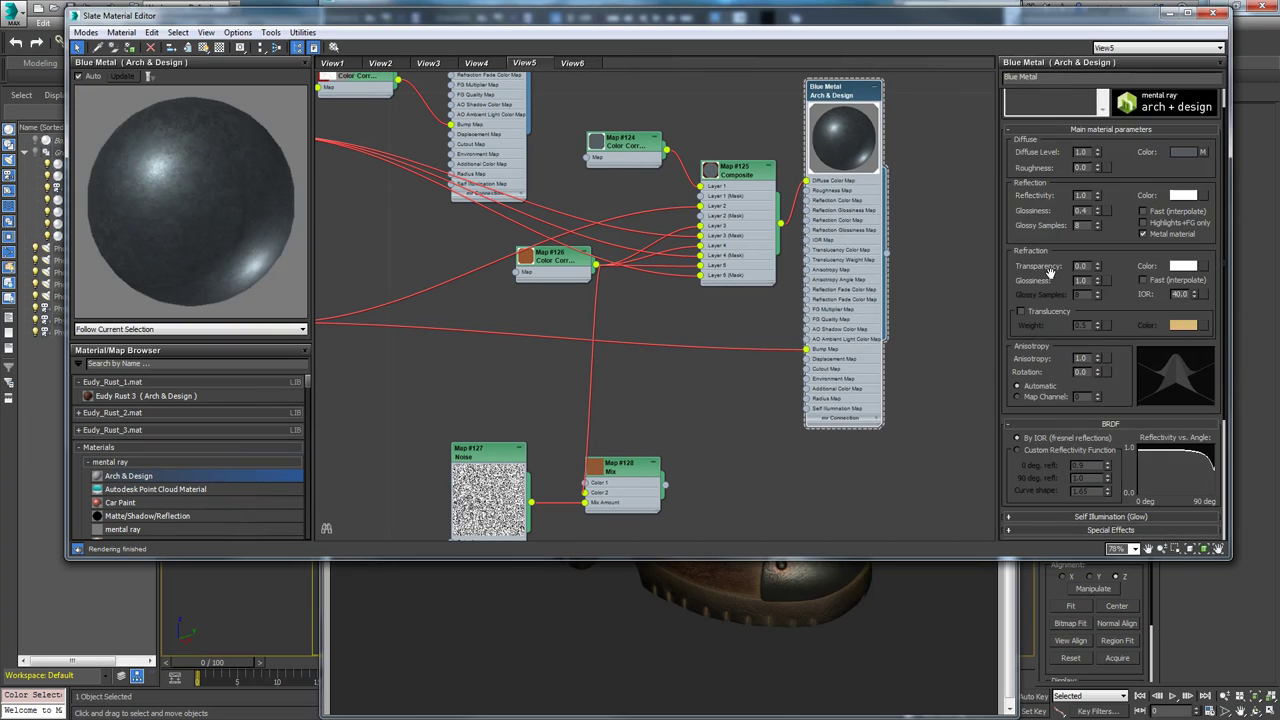
{"action": "left_click_drag", "start_coordinate": [1114, 388], "coordinate": [1120, 116]}
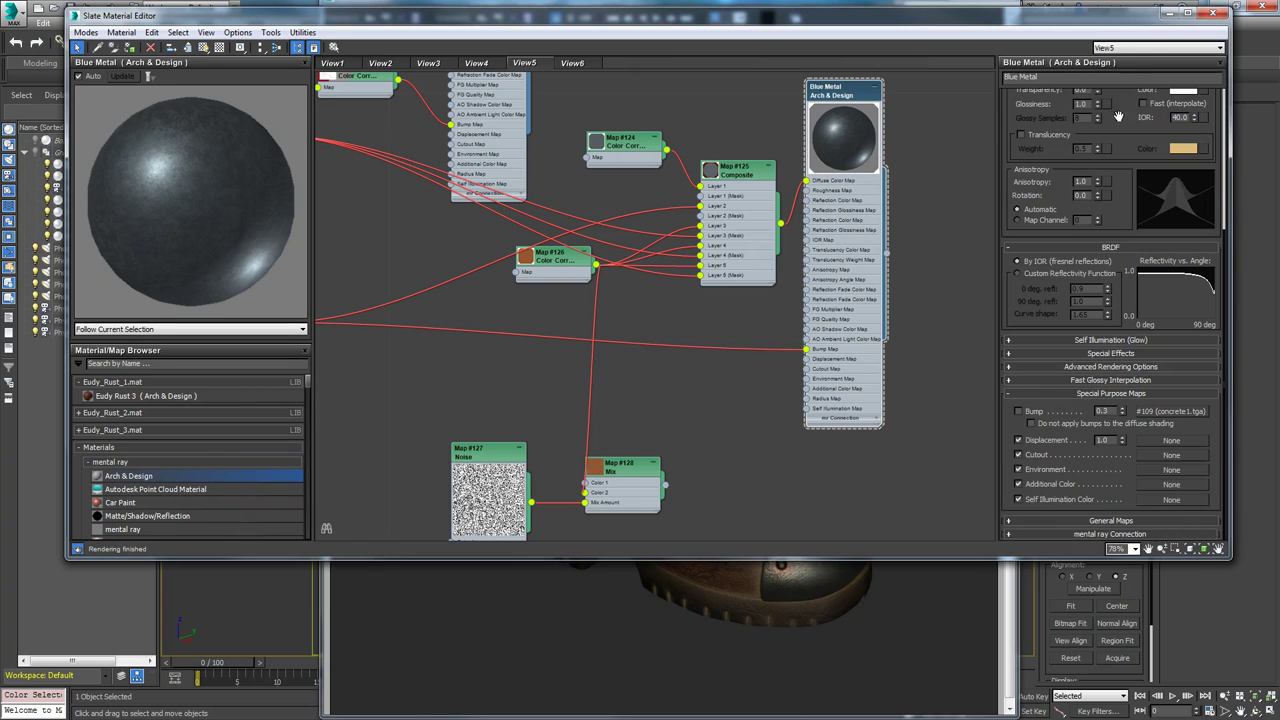
{"action": "left_click", "coordinate": [1019, 412]}
{"action": "left_click_drag", "start_coordinate": [1140, 22], "coordinate": [1176, 26]}
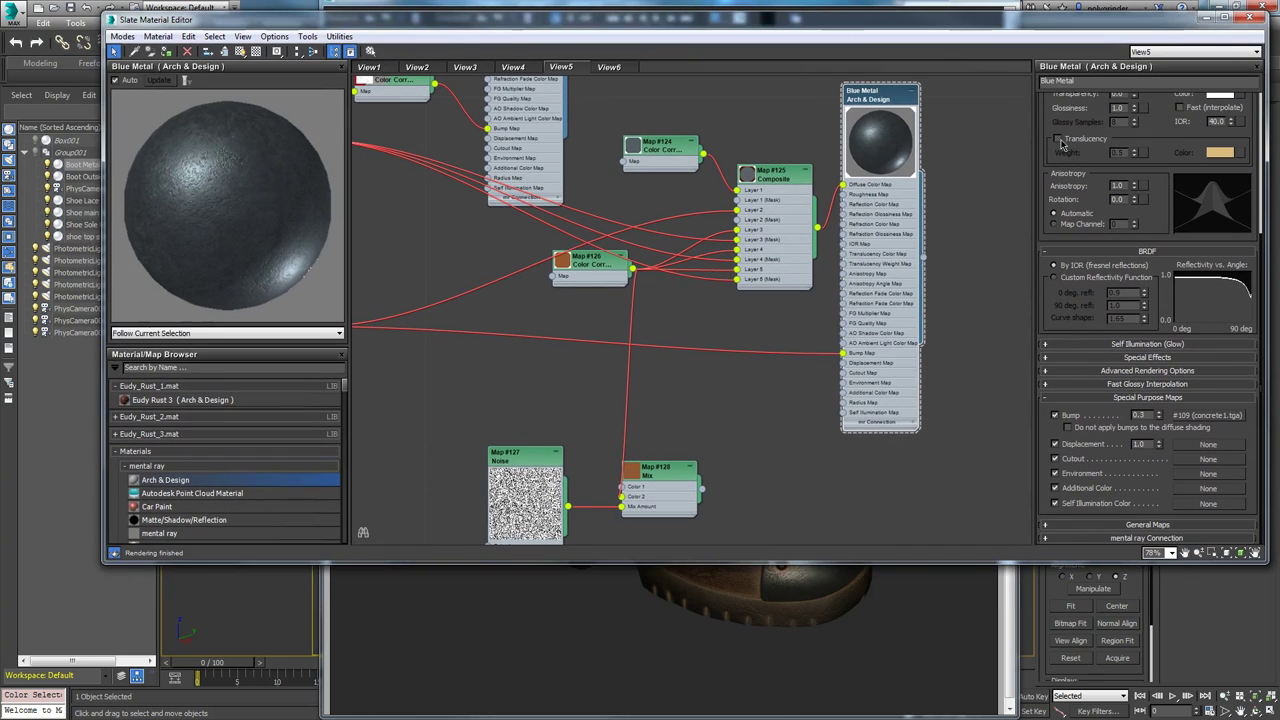
Look over the complete View5 node graph from the Blue Metal material back up to the Rubber Sole material.
{"action": "middle_click_drag", "start_coordinate": [695, 404], "coordinate": [733, 511]}
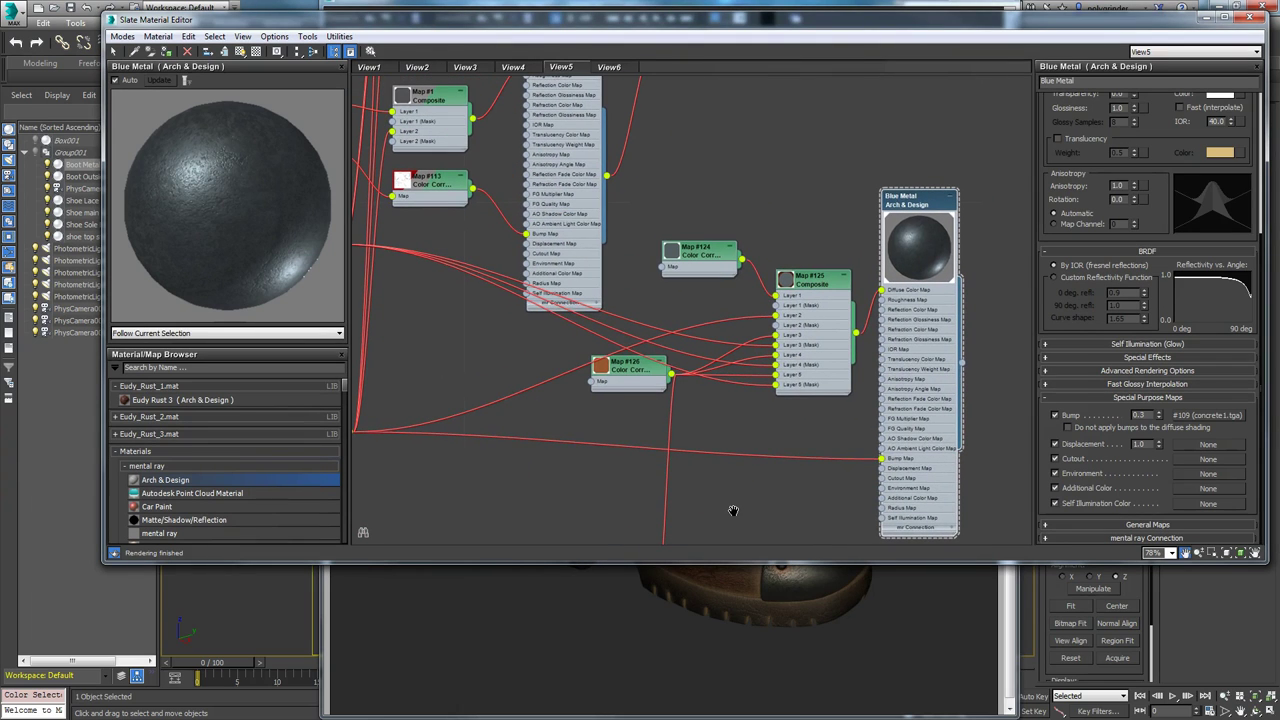
{"action": "middle_click_drag", "start_coordinate": [719, 403], "coordinate": [743, 519]}
{"action": "scroll", "coordinate": [800, 350], "scroll_direction": "down", "scroll_amount": 5}
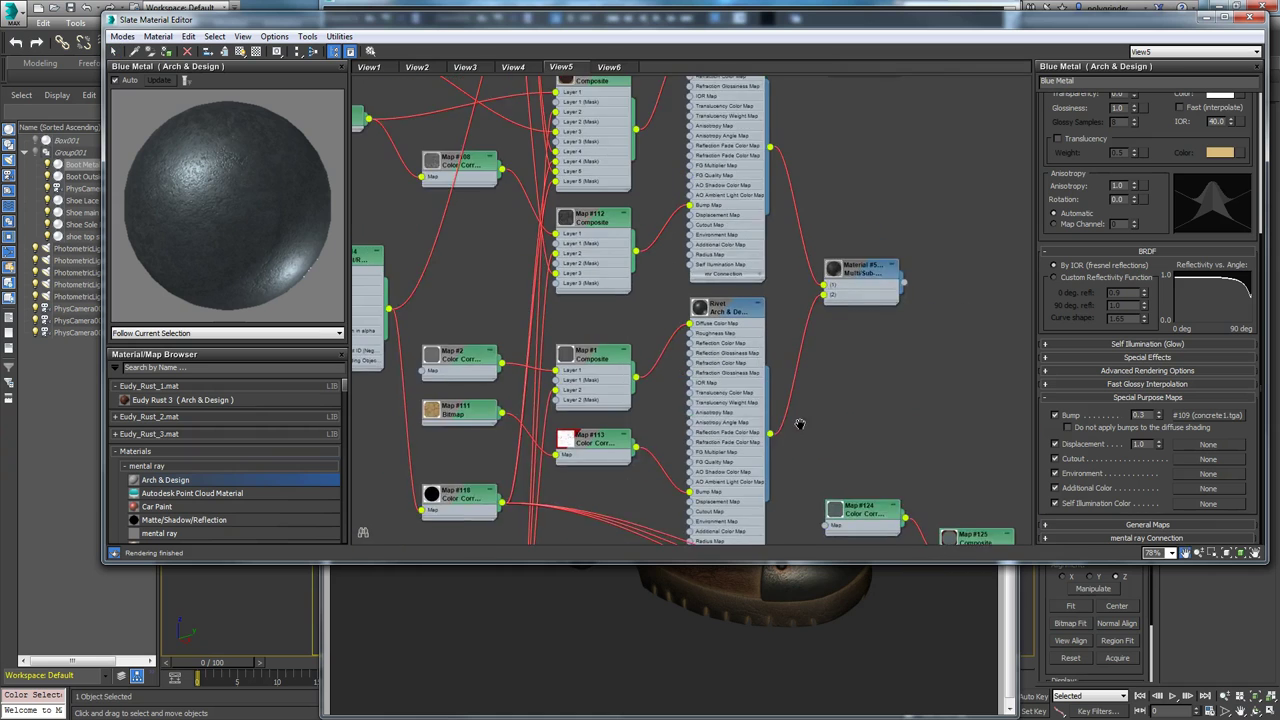
{"action": "scroll", "coordinate": [856, 289], "scroll_direction": "down", "scroll_amount": 1}
{"action": "middle_click_drag", "start_coordinate": [814, 346], "coordinate": [836, 240]}
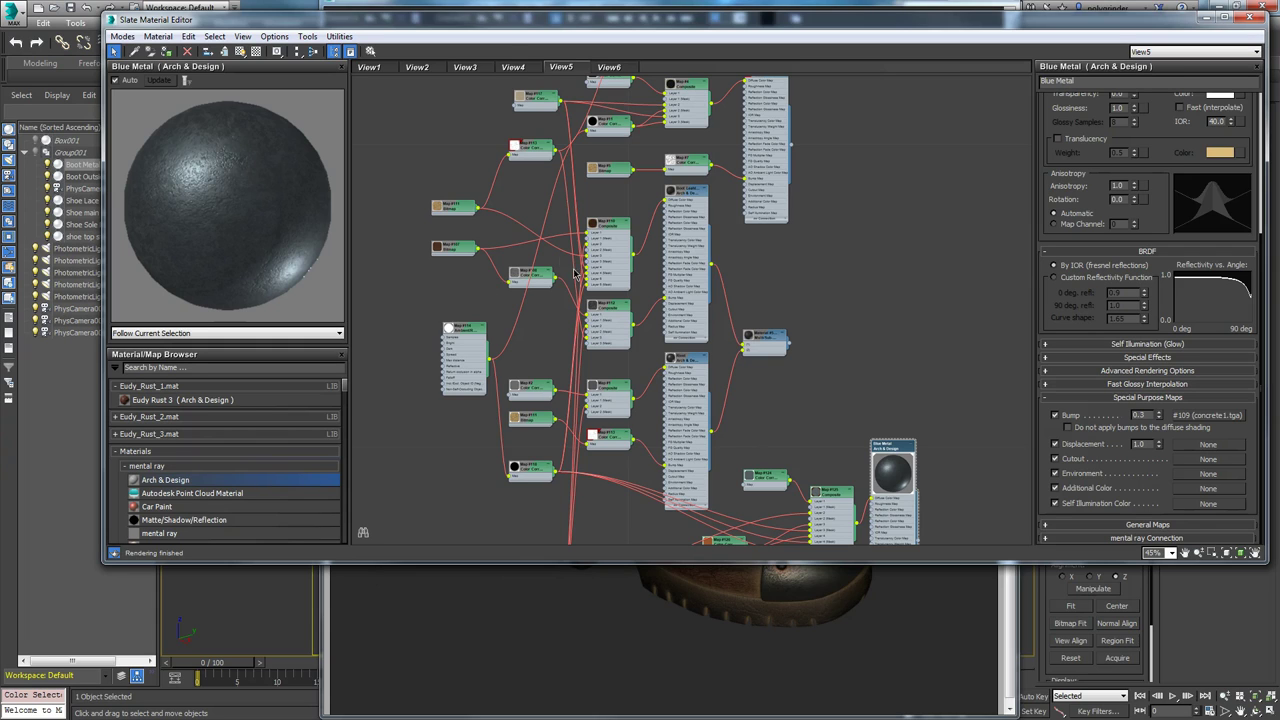
{"action": "mouse_move", "coordinate": [906, 257]}
{"action": "middle_mouse_down"}
{"action": "mouse_move", "coordinate": [890, 400]}
{"action": "mouse_move", "coordinate": [917, 249]}
{"action": "middle_mouse_up"}
Move the rendered frame window aside and switch the Slate Material Editor to the Compact Material Editor.
{"action": "left_click_drag", "start_coordinate": [1219, 15], "coordinate": [143, 105]}
{"action": "left_click", "coordinate": [131, 111]}
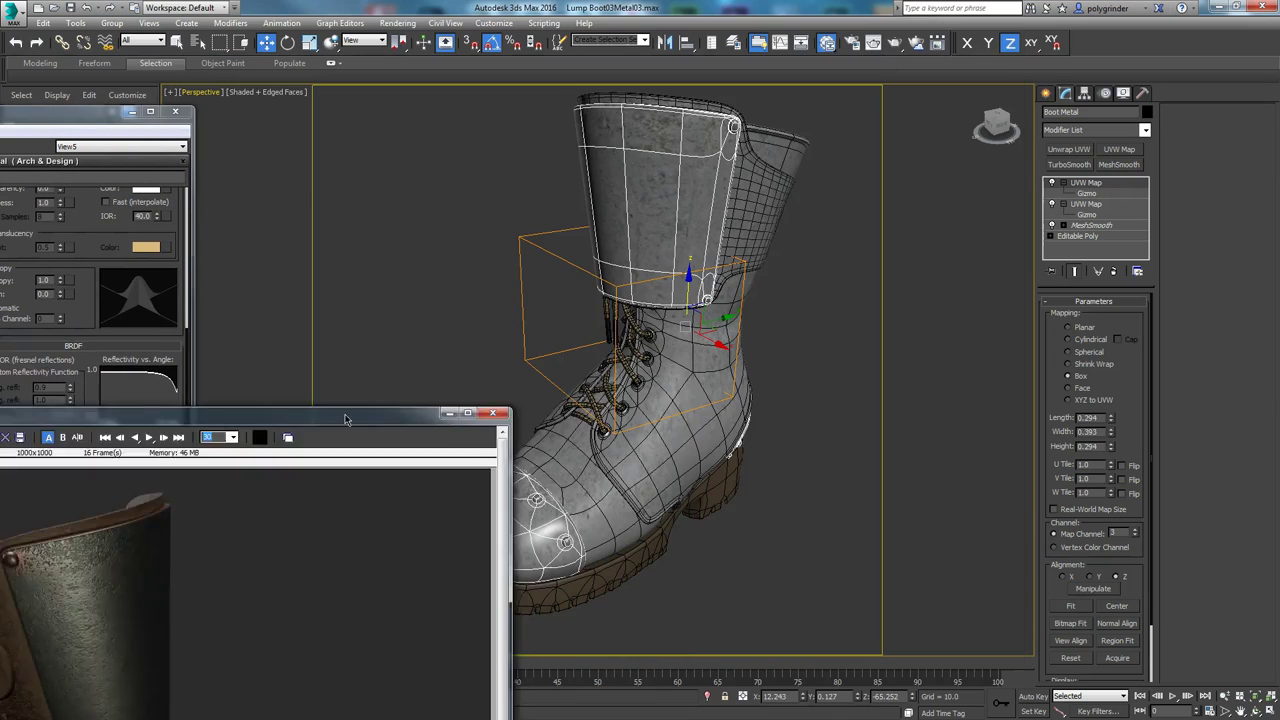
{"action": "key", "text": "m"}
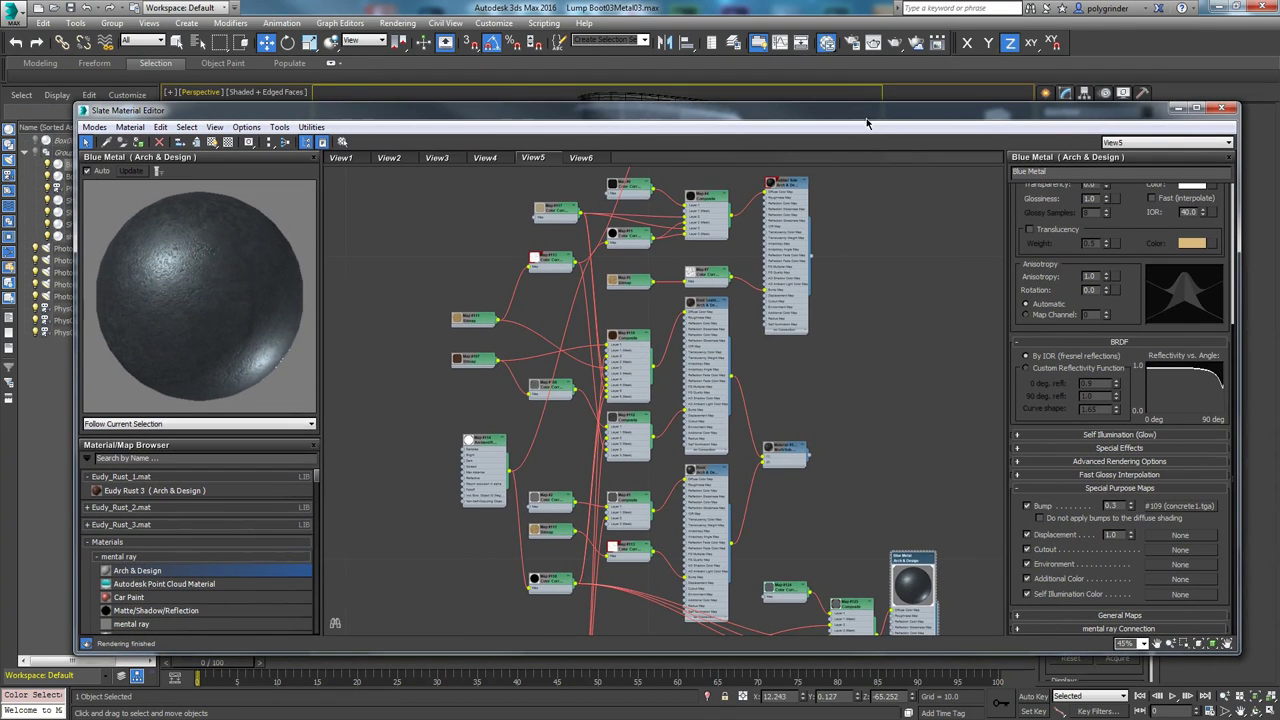
{"action": "left_click", "coordinate": [93, 127]}
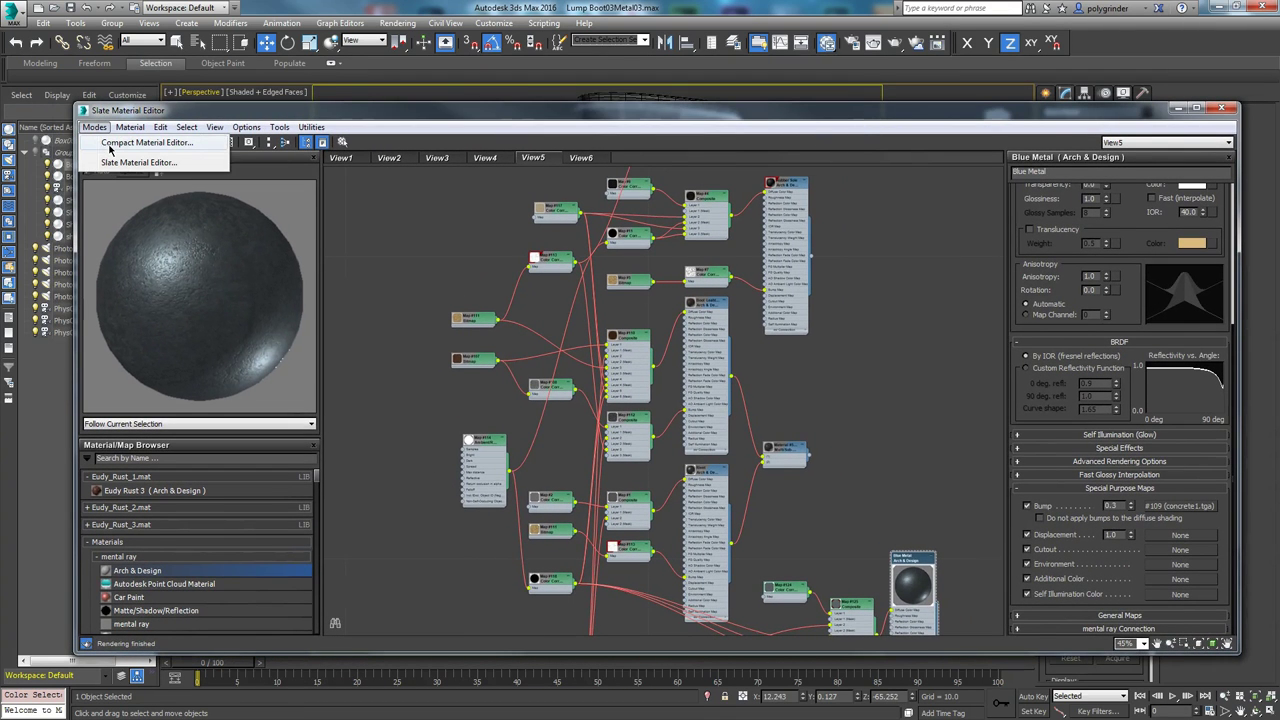
{"action": "left_click", "coordinate": [109, 149]}
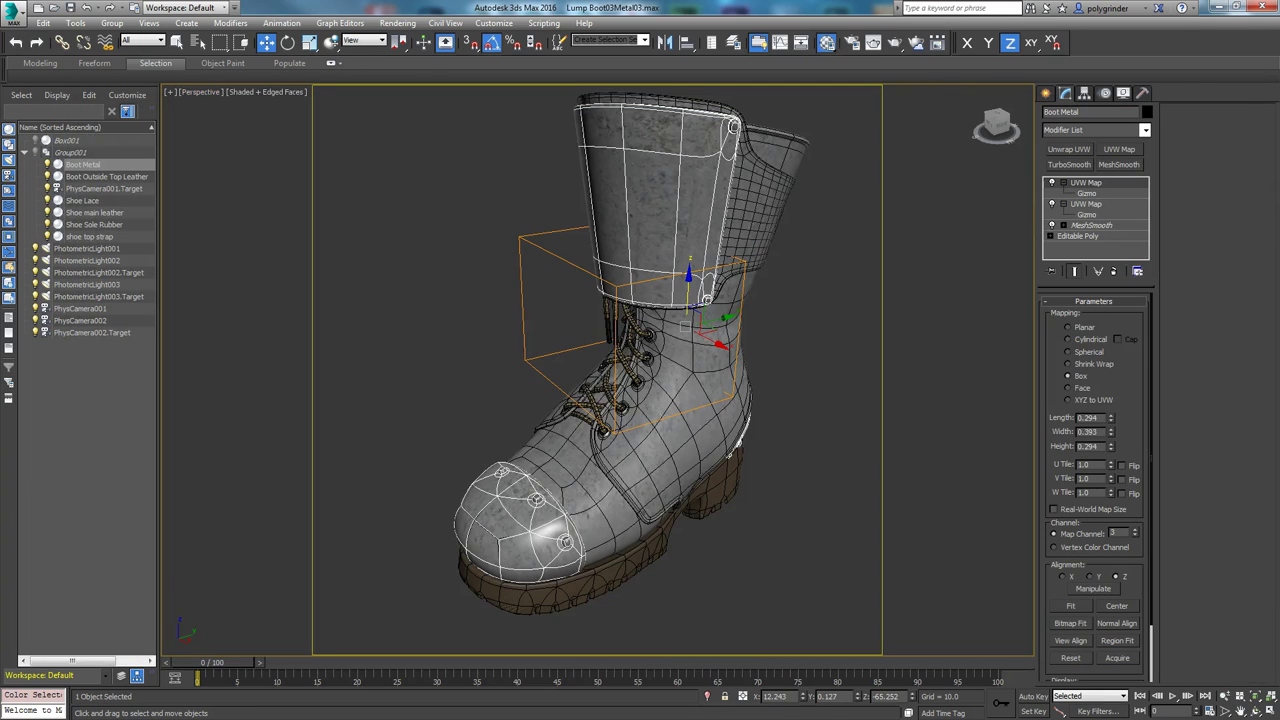
{"action": "left_click_drag", "start_coordinate": [475, 10], "coordinate": [503, 85]}
Pick the Rubber Sole material from the boot's sole into the first sample slot and review its parameters.
{"action": "left_click", "coordinate": [412, 284]}
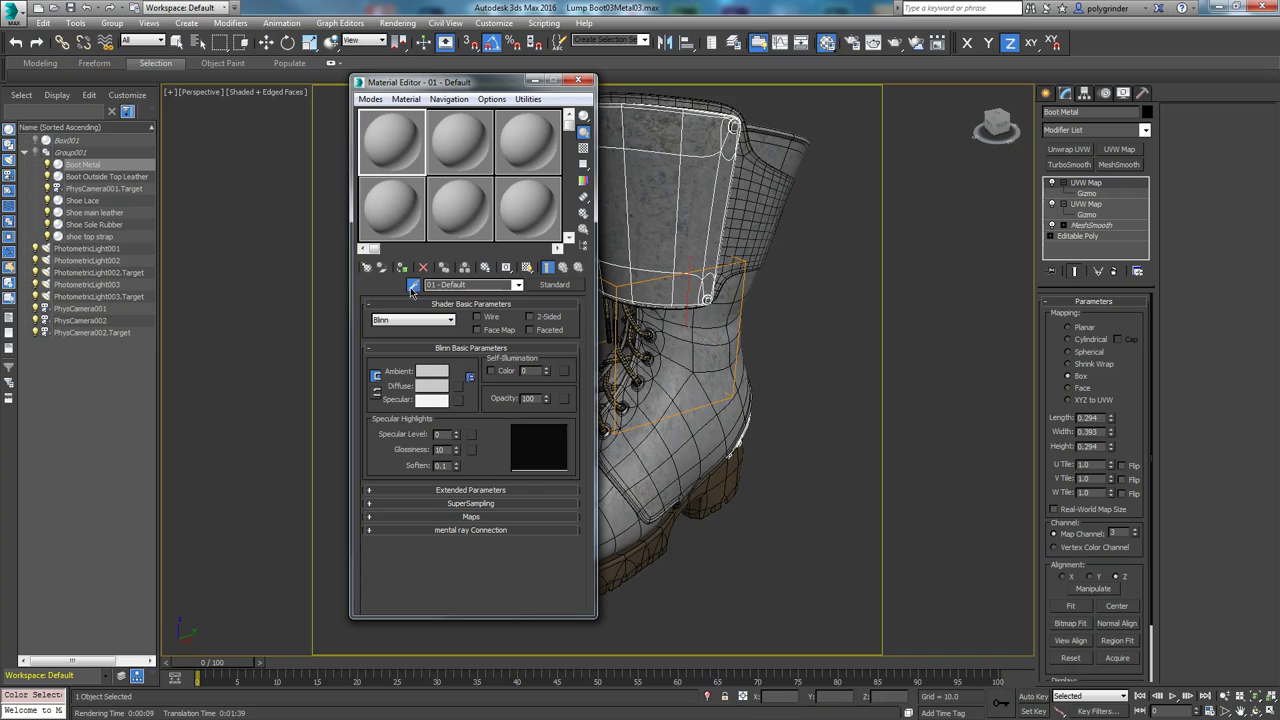
{"action": "left_click", "coordinate": [707, 477]}
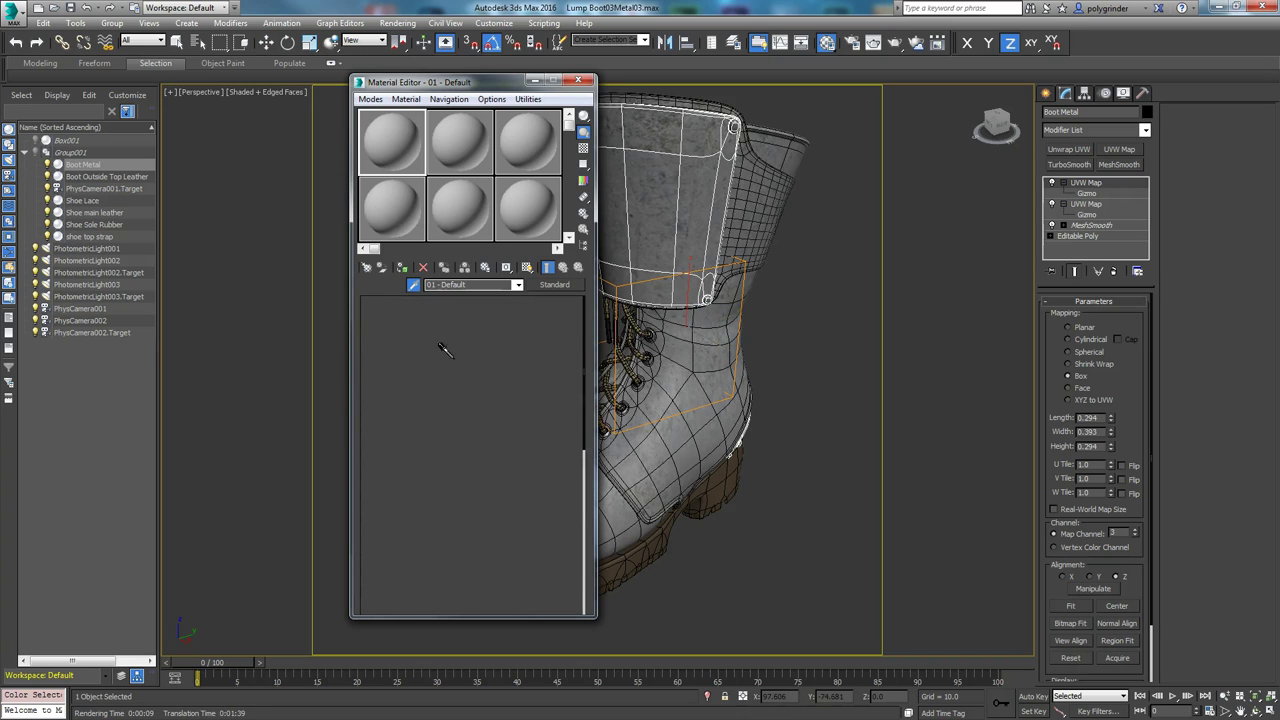
{"action": "scroll", "coordinate": [480, 448], "scroll_direction": "down", "scroll_amount": 4}
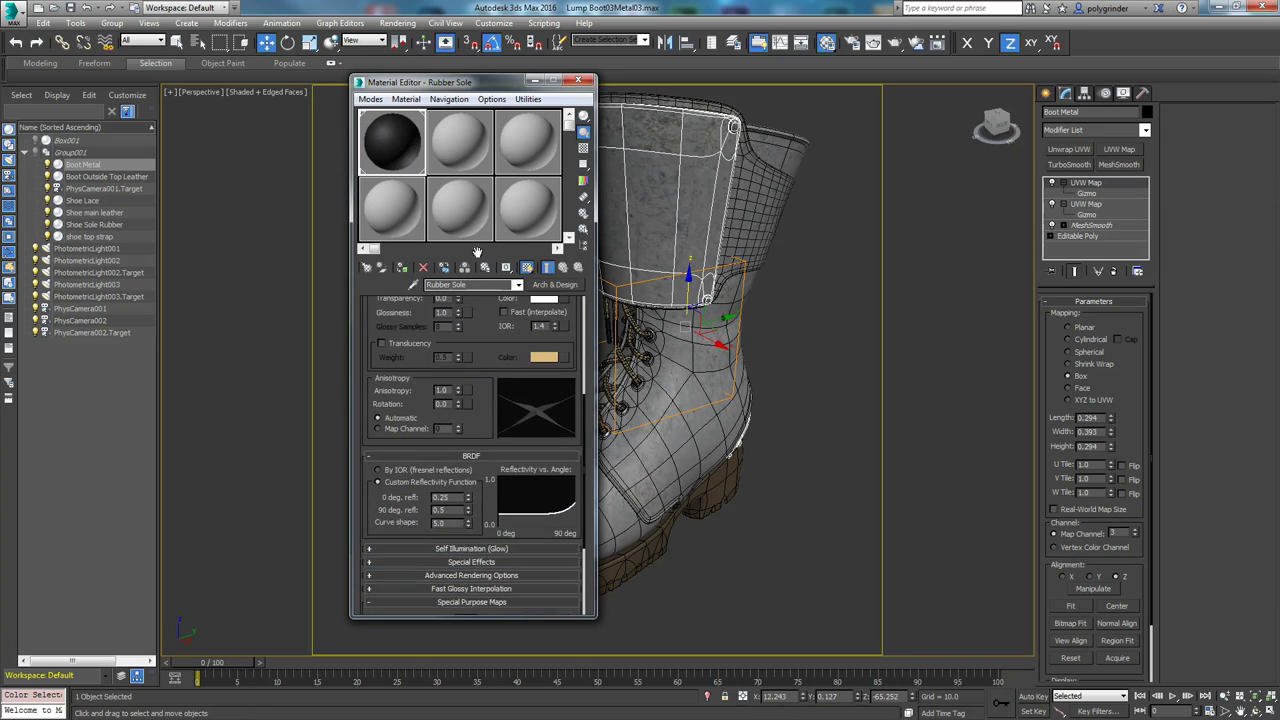
{"action": "scroll", "coordinate": [488, 425], "scroll_direction": "down", "scroll_amount": 3}
{"action": "scroll", "coordinate": [495, 400], "scroll_direction": "up", "scroll_amount": 7}
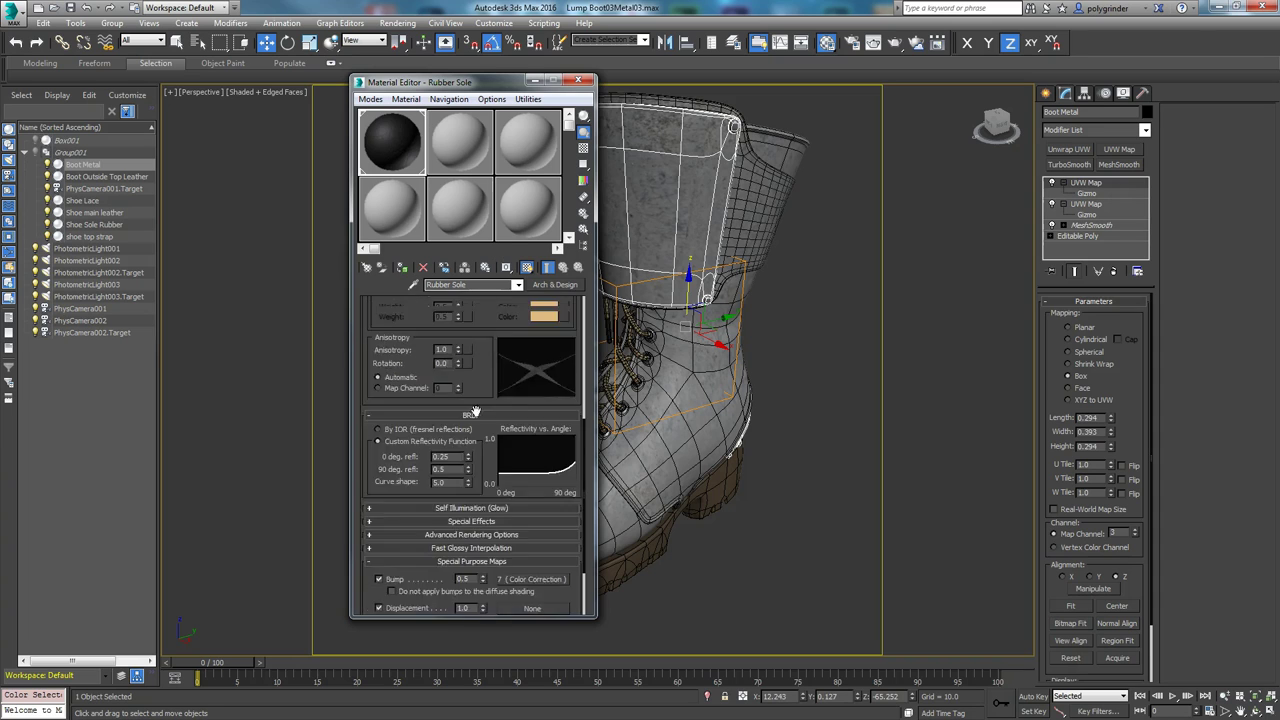
{"action": "scroll", "coordinate": [499, 390], "scroll_direction": "up", "scroll_amount": 1}
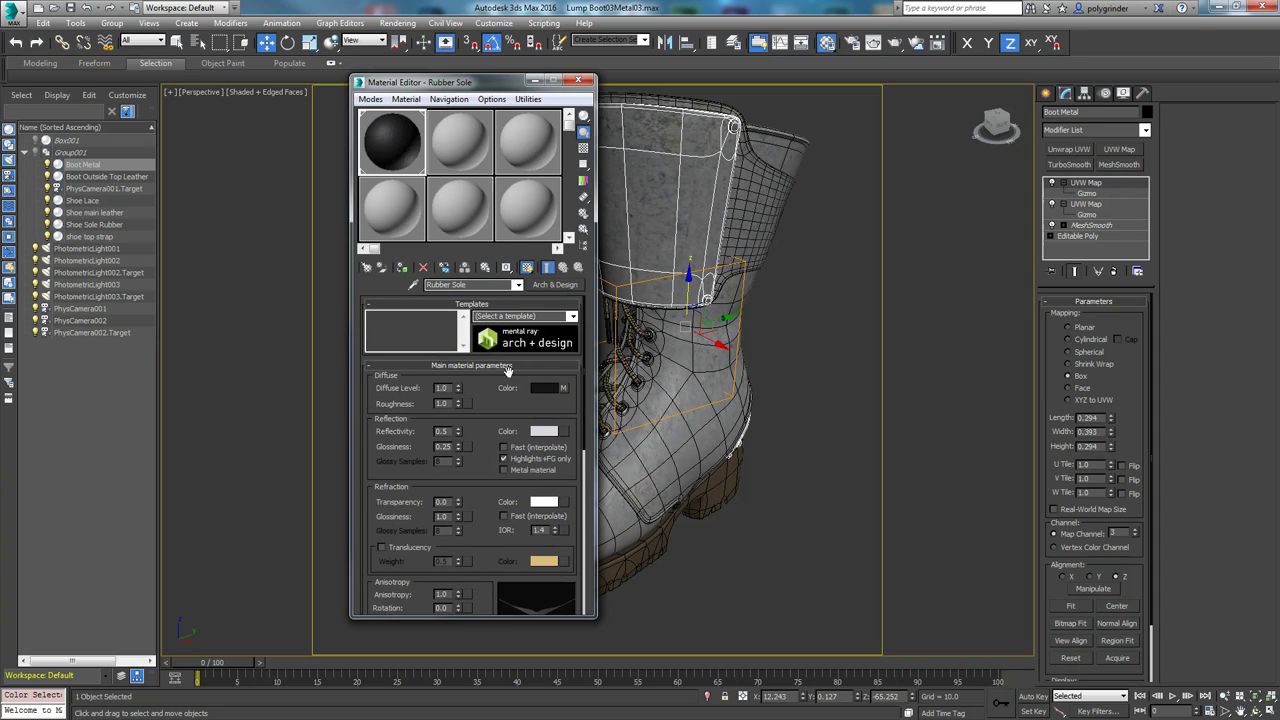
Examine the Rubber Sole map hierarchy in the Material/Map Navigator, and close it with the compact editor.
{"action": "left_click", "coordinate": [583, 228]}
{"action": "left_click_drag", "start_coordinate": [450, 186], "coordinate": [805, 108]}
{"action": "left_click_drag", "start_coordinate": [904, 287], "coordinate": [1029, 288]}
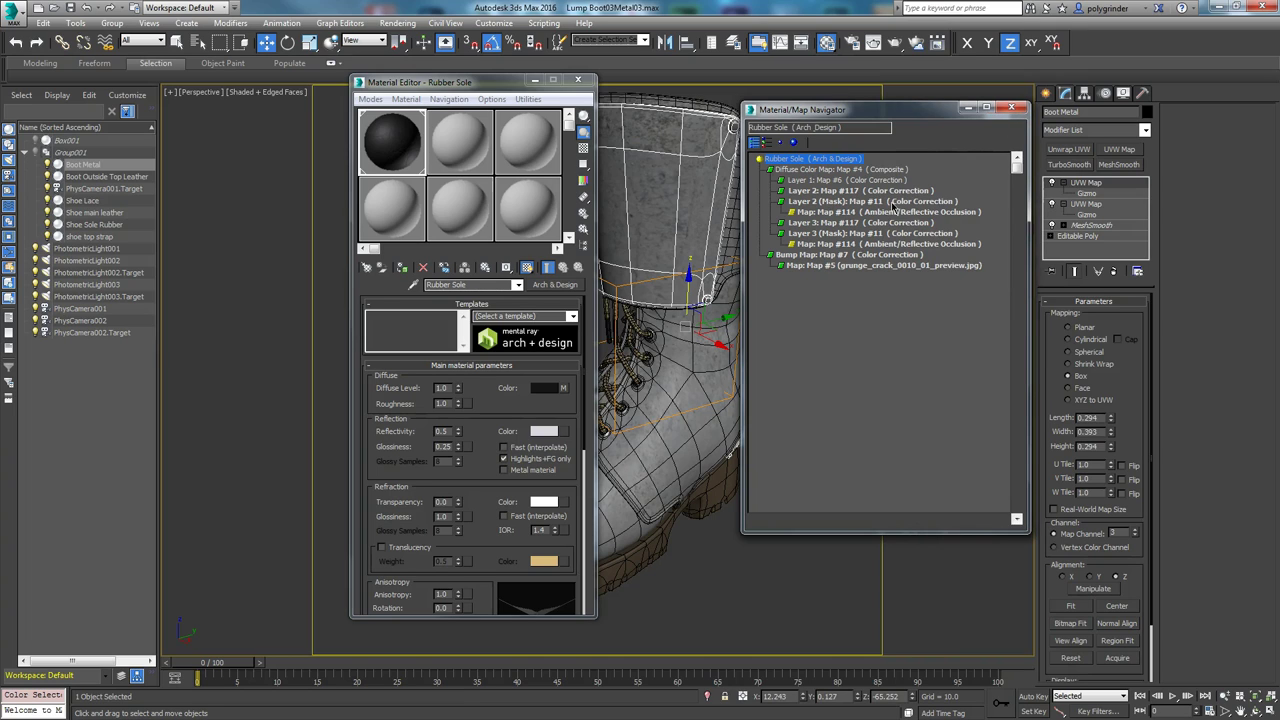
{"action": "left_click", "coordinate": [1011, 107]}
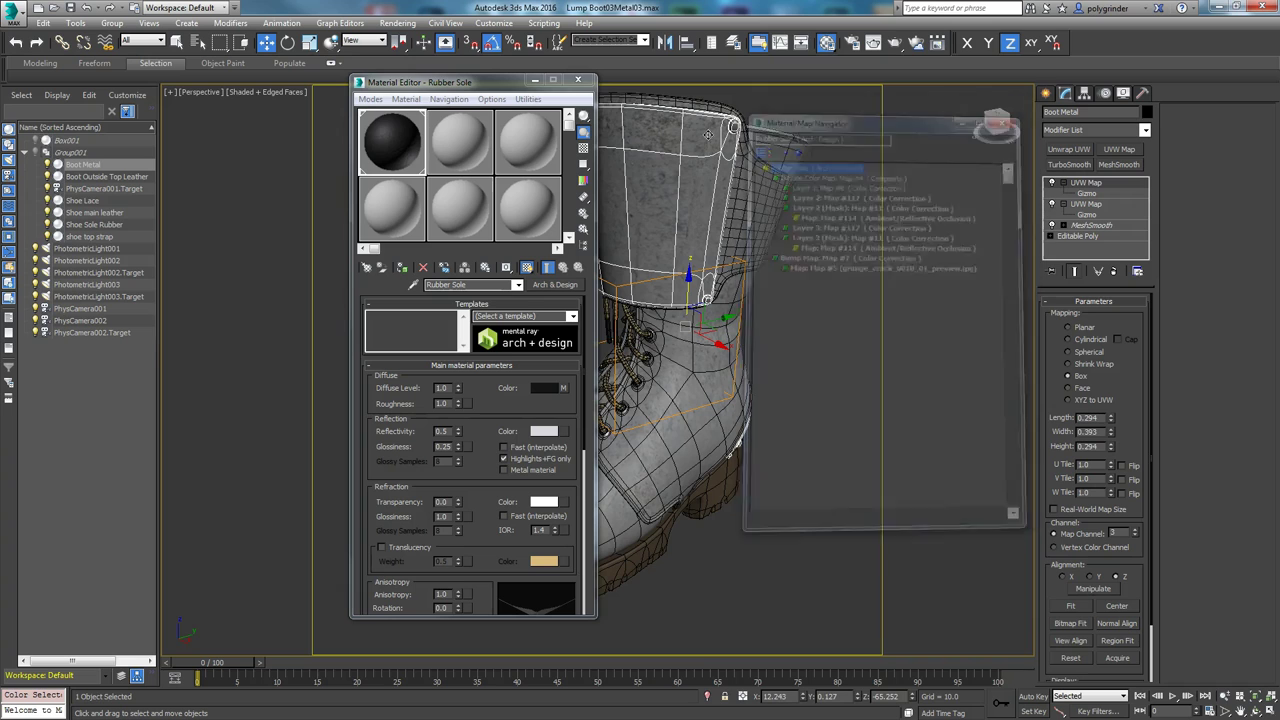
{"action": "left_click", "coordinate": [578, 79]}
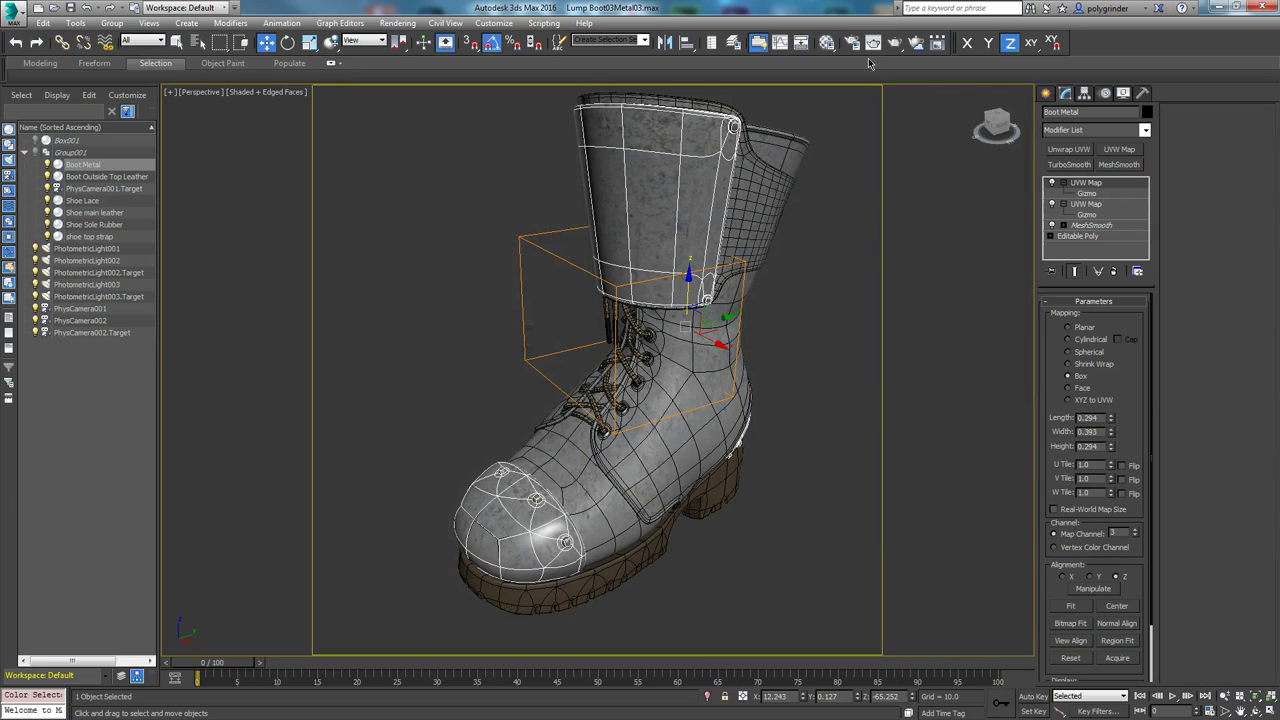
Reopen the Slate Material Editor to show the View5 node graph again, and close it.
{"action": "left_click", "coordinate": [826, 42]}
{"action": "left_click", "coordinate": [826, 84]}
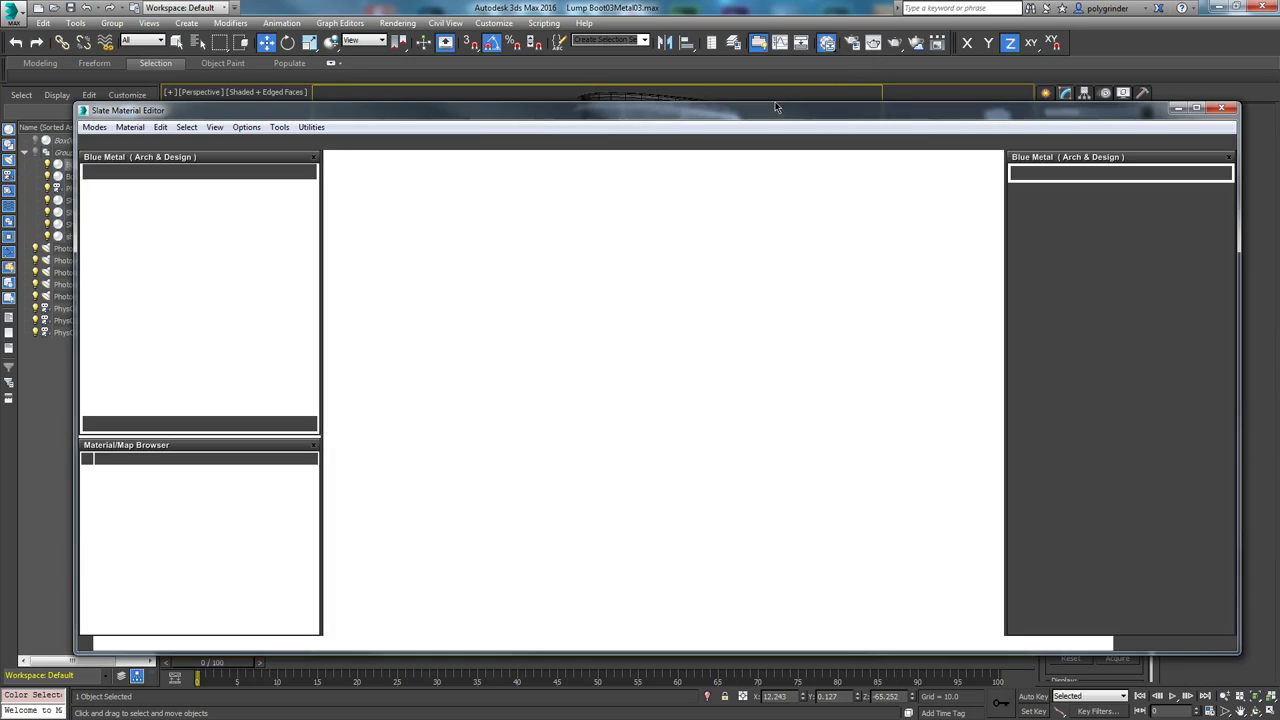
{"action": "left_click_drag", "start_coordinate": [457, 118], "coordinate": [417, 79]}
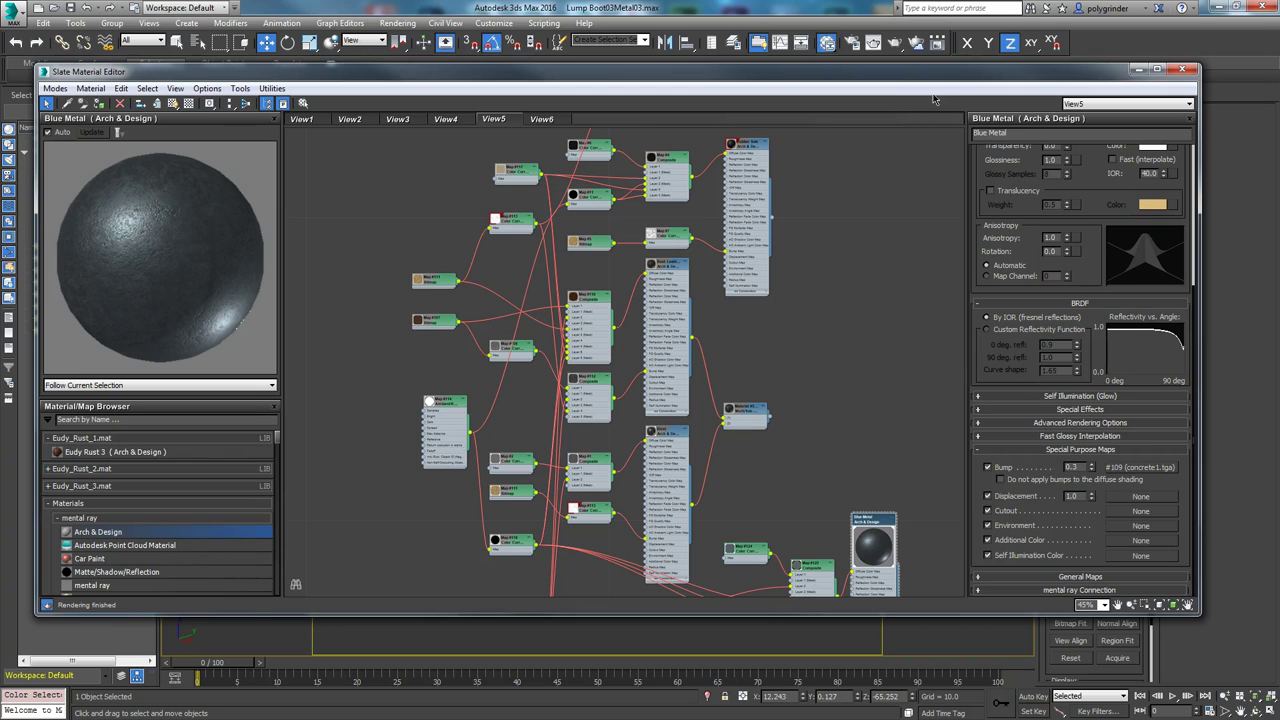
{"action": "left_click_drag", "start_coordinate": [950, 80], "coordinate": [1100, 94]}
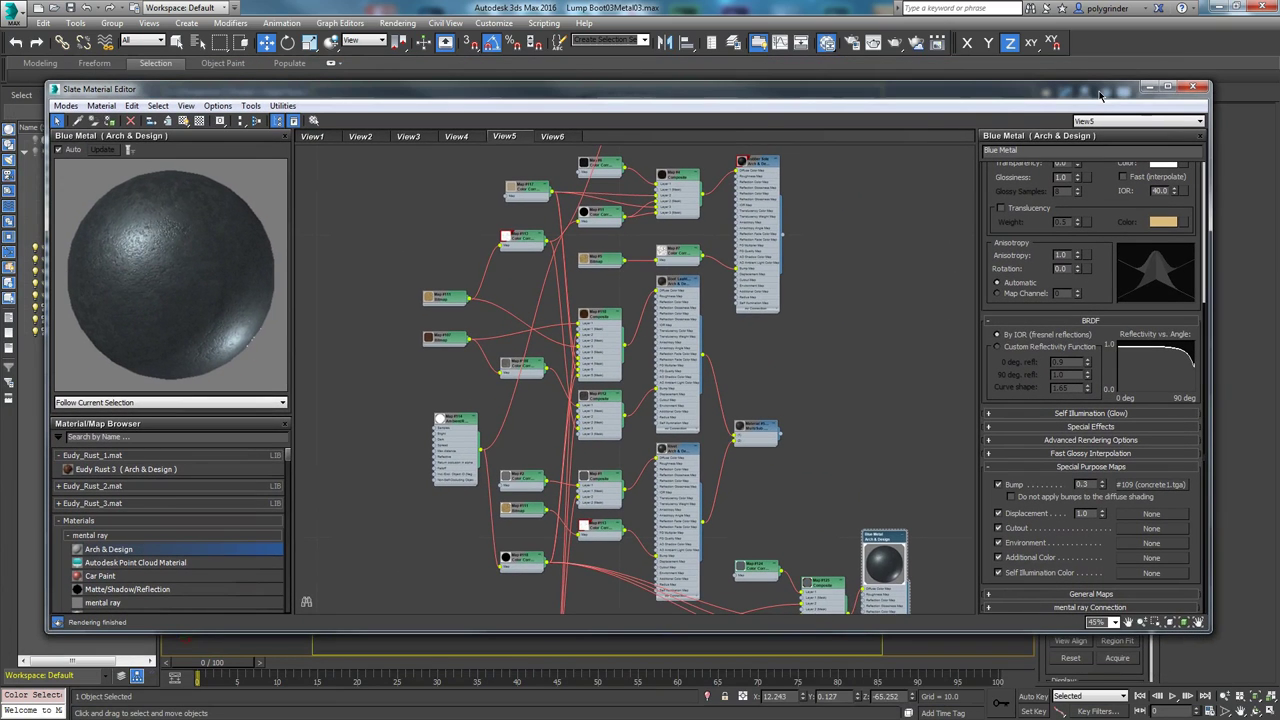
{"action": "left_click", "coordinate": [1193, 87]}
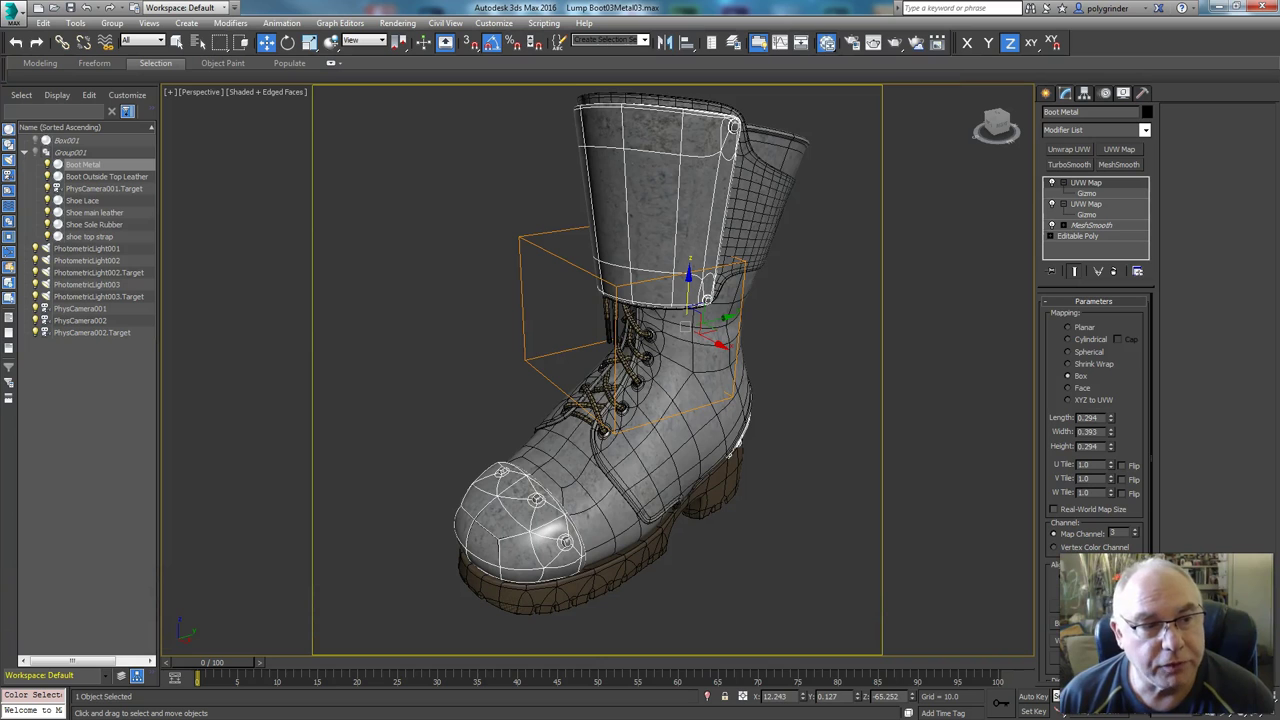
Bring back the rendered boot sequence and rotate through its frames to examine the finished materials from several sides.
{"action": "key", "text": "ctrl+i"}
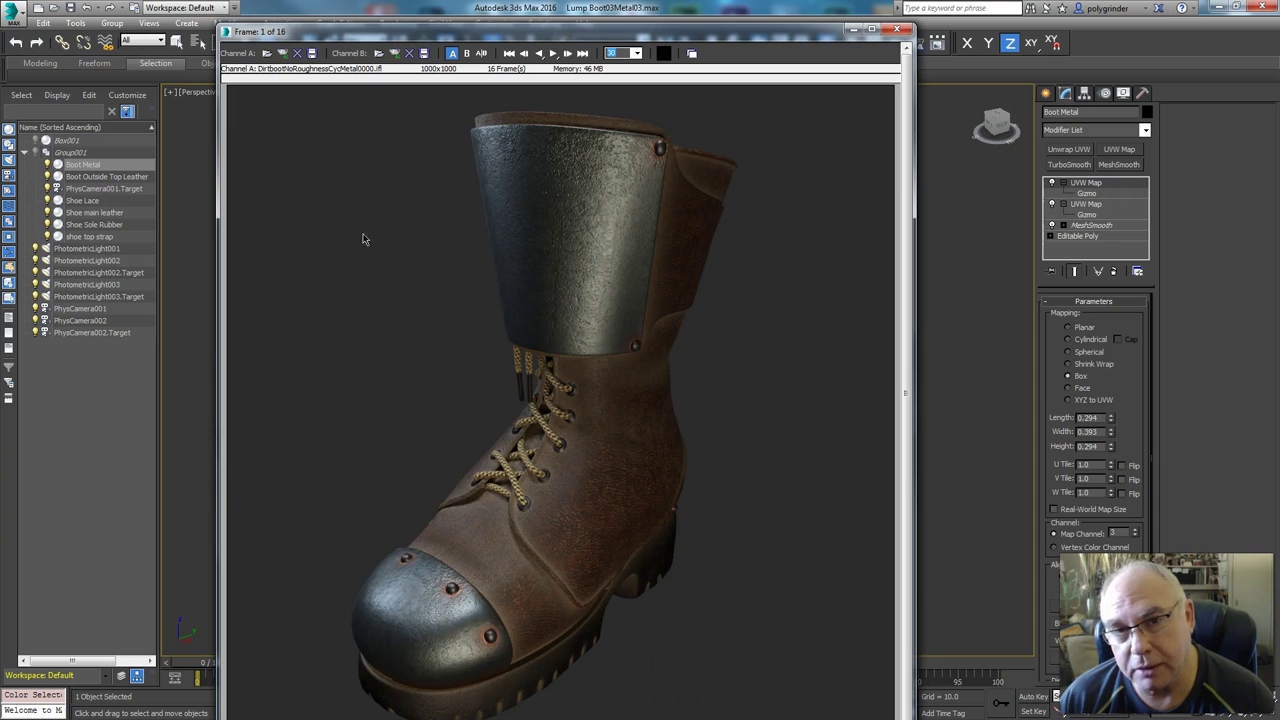
{"action": "left_click_drag", "start_coordinate": [489, 27], "coordinate": [495, 11]}
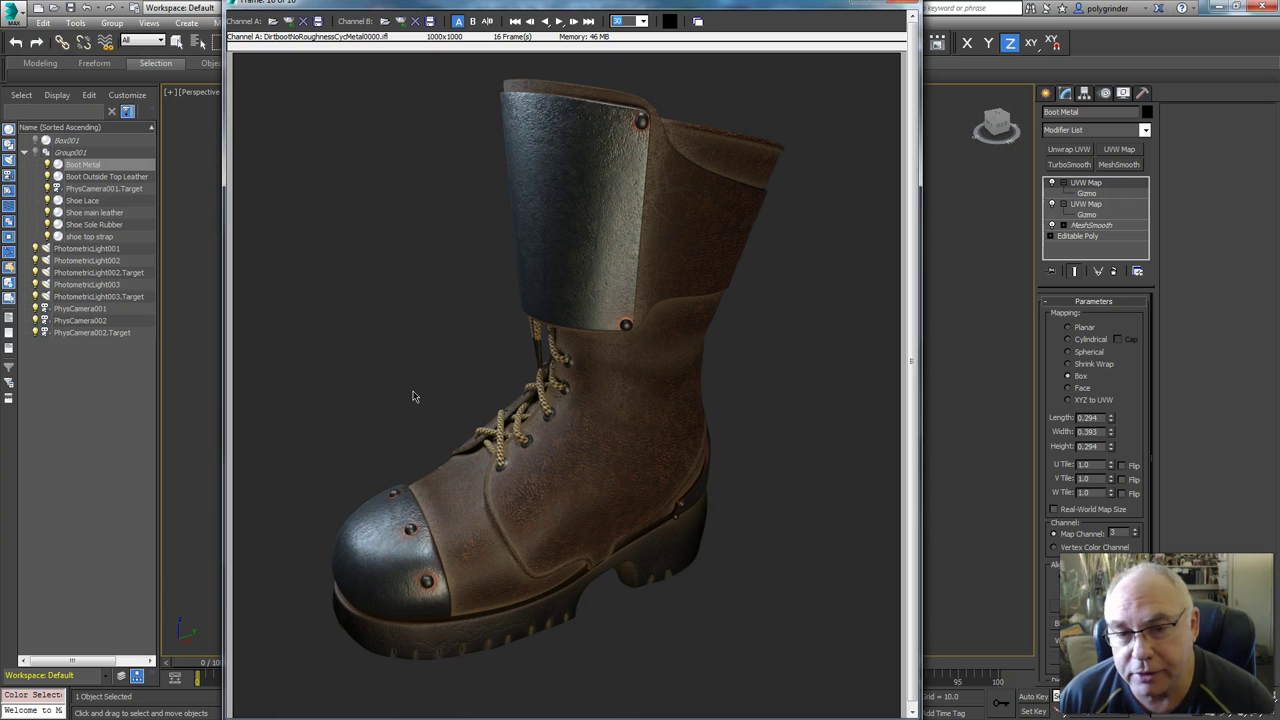
{"action": "left_click_drag", "start_coordinate": [413, 397], "coordinate": [224, 423]}
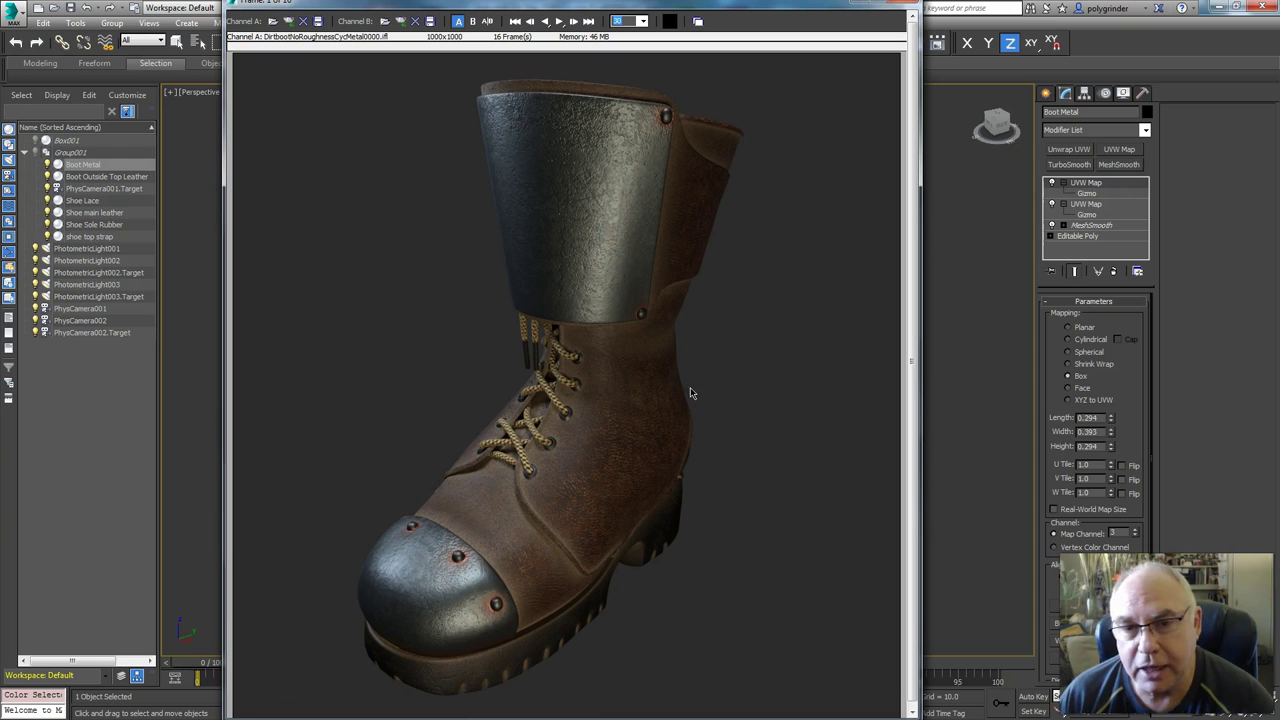
{"action": "left_click_drag", "start_coordinate": [440, 508], "coordinate": [302, 498]}
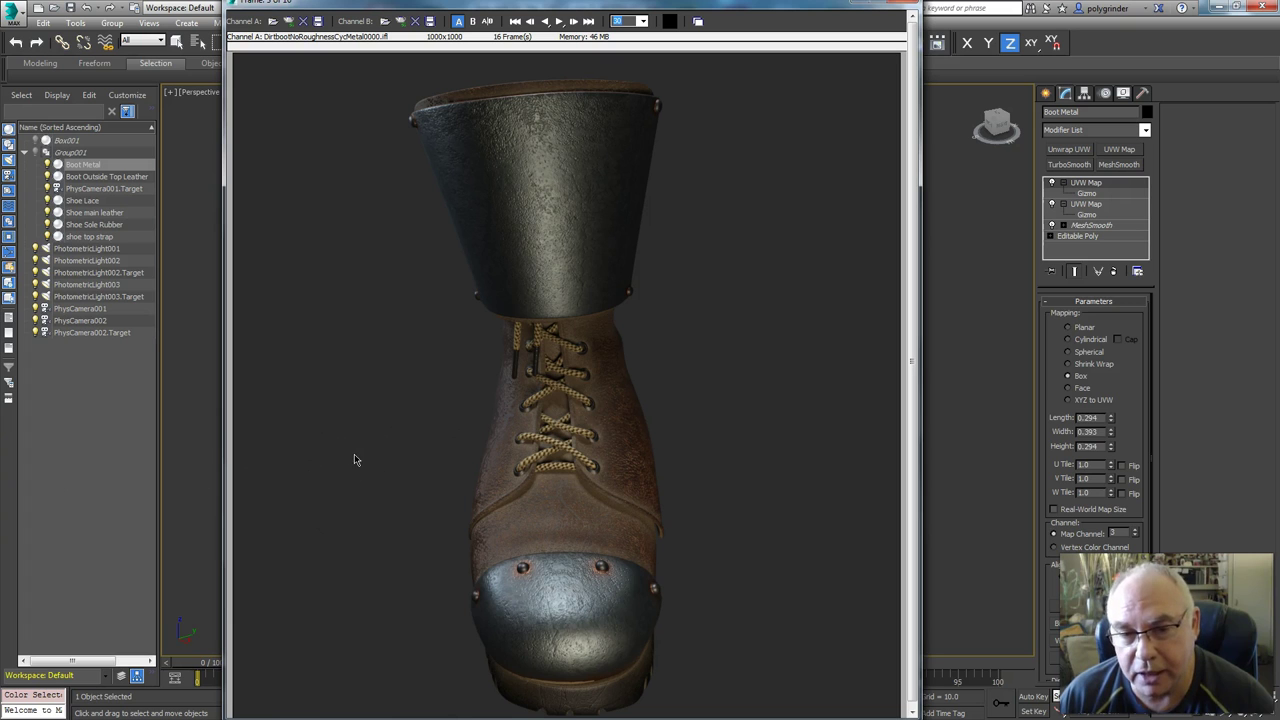
{"action": "left_click_drag", "start_coordinate": [706, 443], "coordinate": [1014, 316]}
{"action": "left_click_drag", "start_coordinate": [912, 359], "coordinate": [212, 548]}
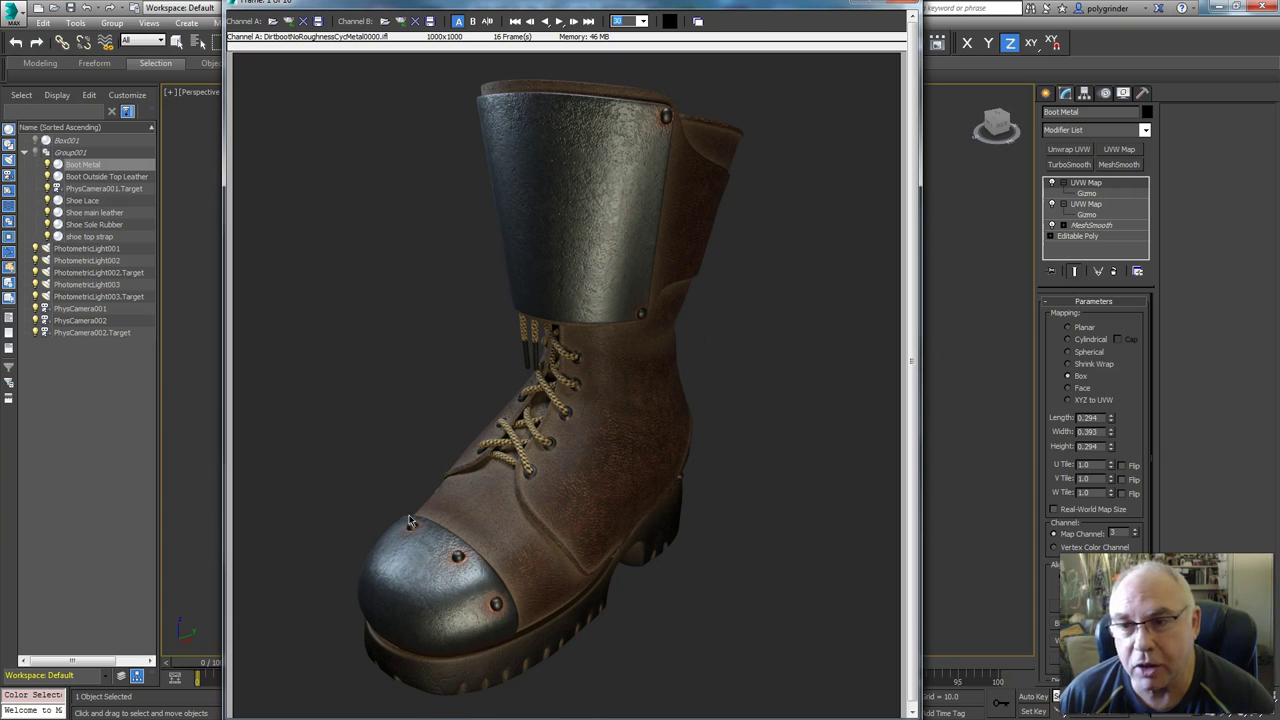
Select the Boot Outside Top Leather object and examine its UVW Leather 1, UVW Stain 2 and UVW Cracks 3 mapping settings.
{"action": "left_click", "coordinate": [1176, 191]}
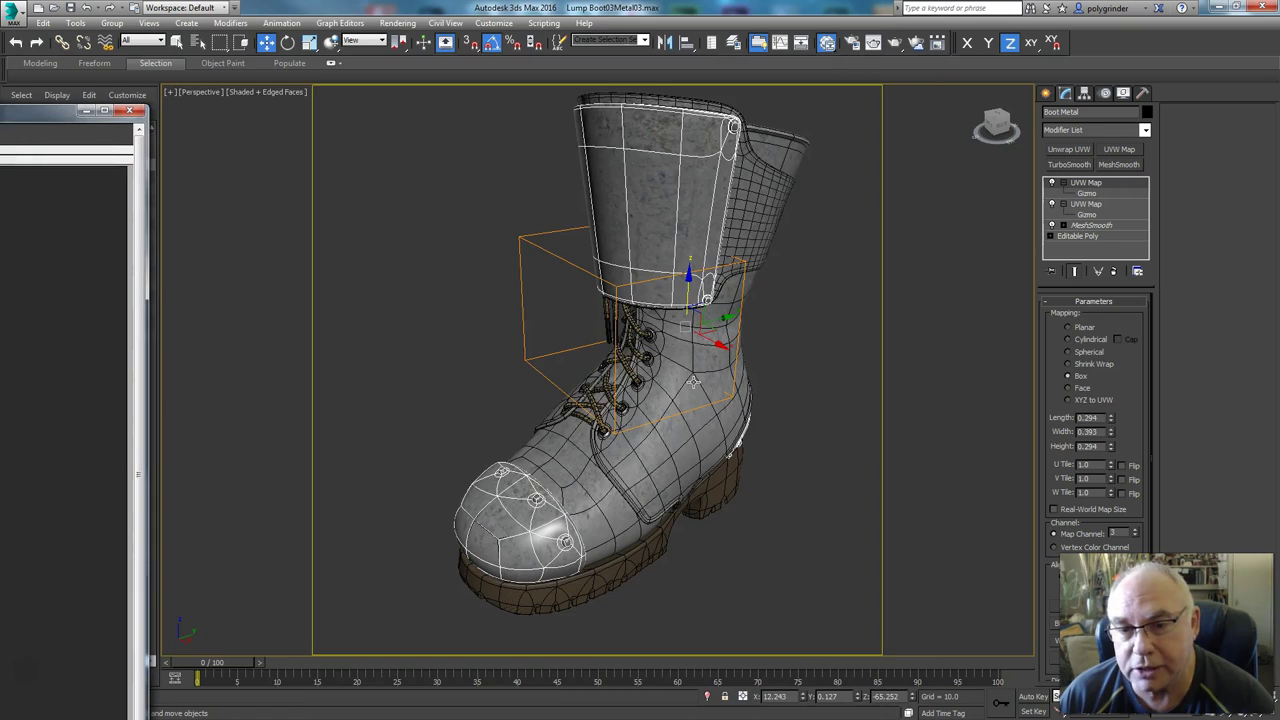
{"action": "left_click", "coordinate": [719, 360]}
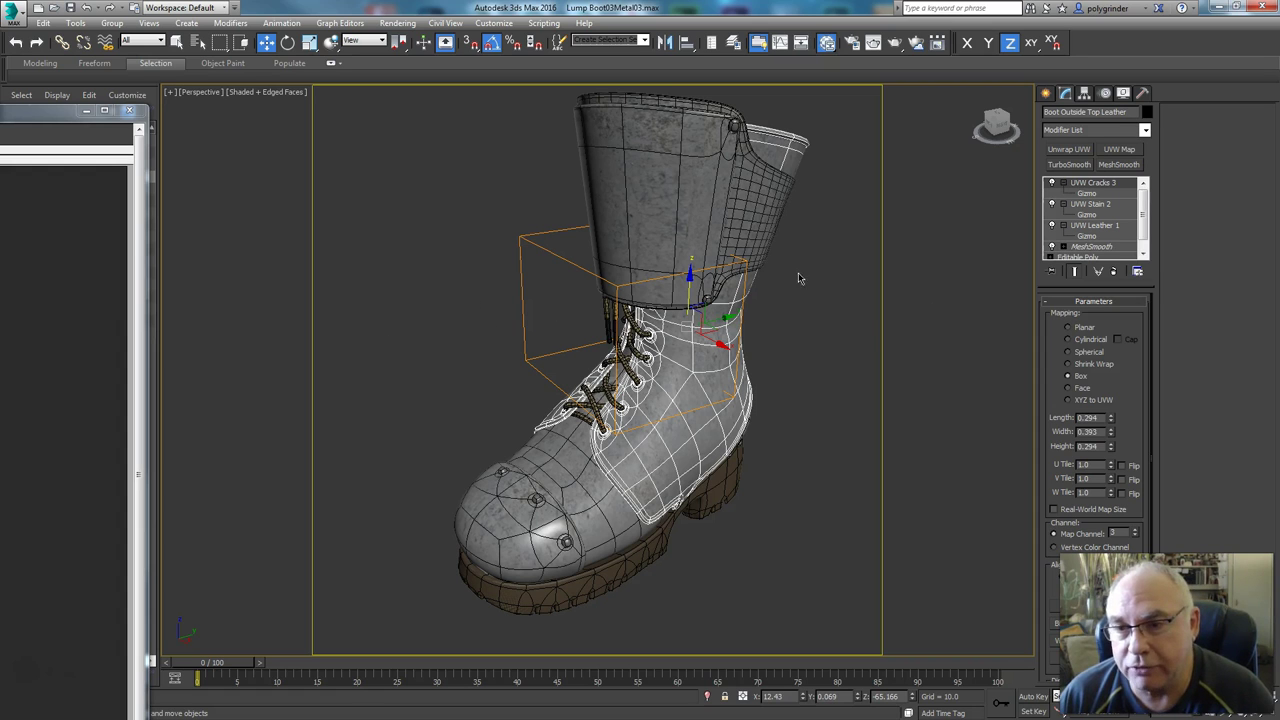
{"action": "left_click", "coordinate": [1095, 226]}
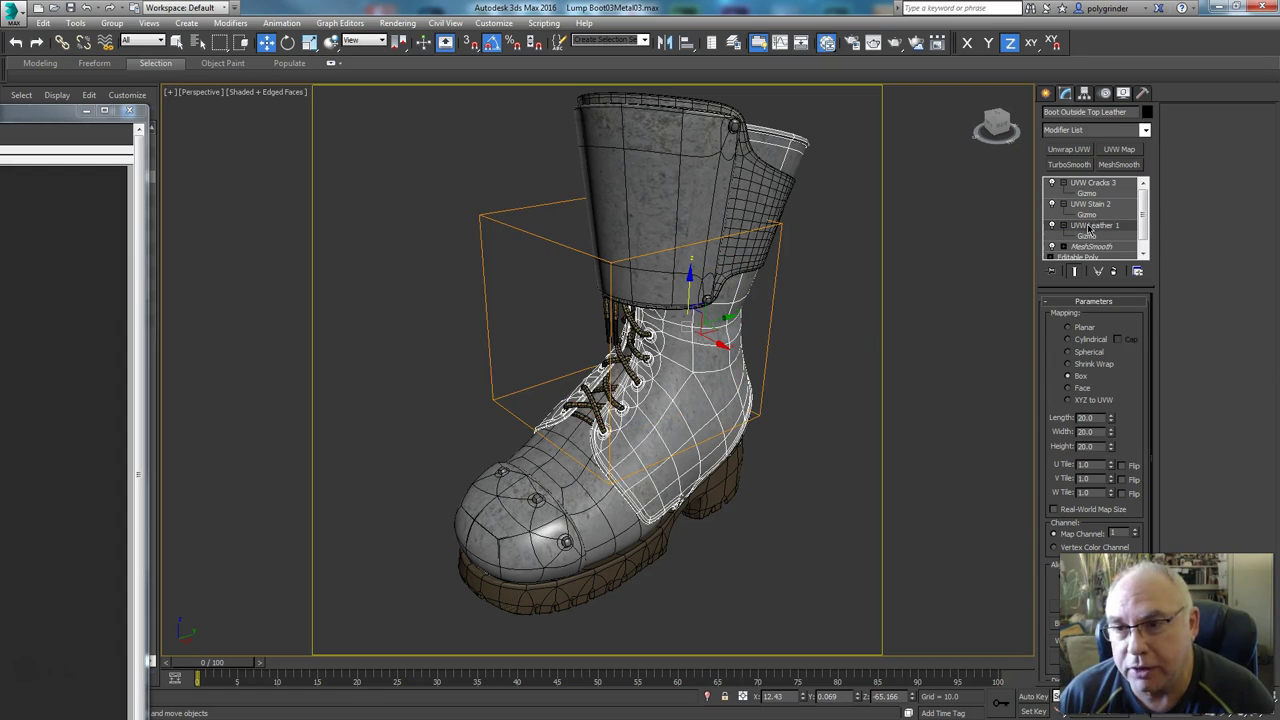
{"action": "left_click", "coordinate": [1090, 205]}
{"action": "left_click", "coordinate": [1083, 184]}
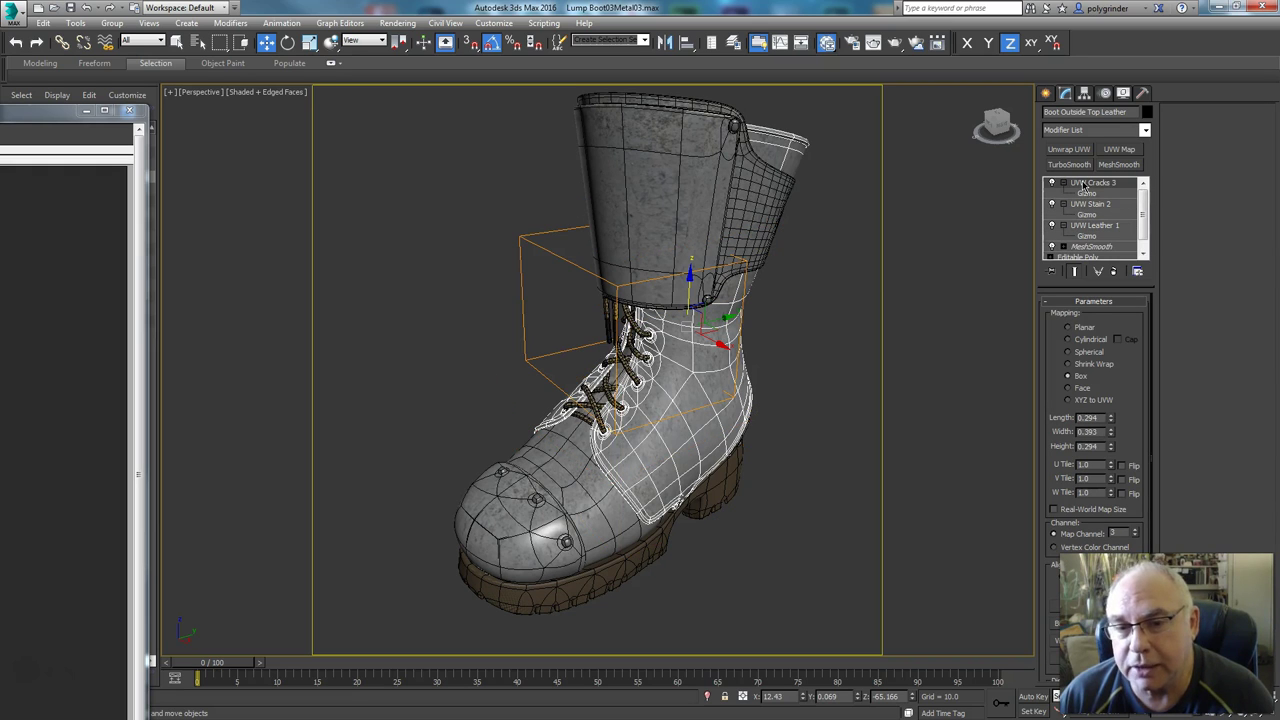